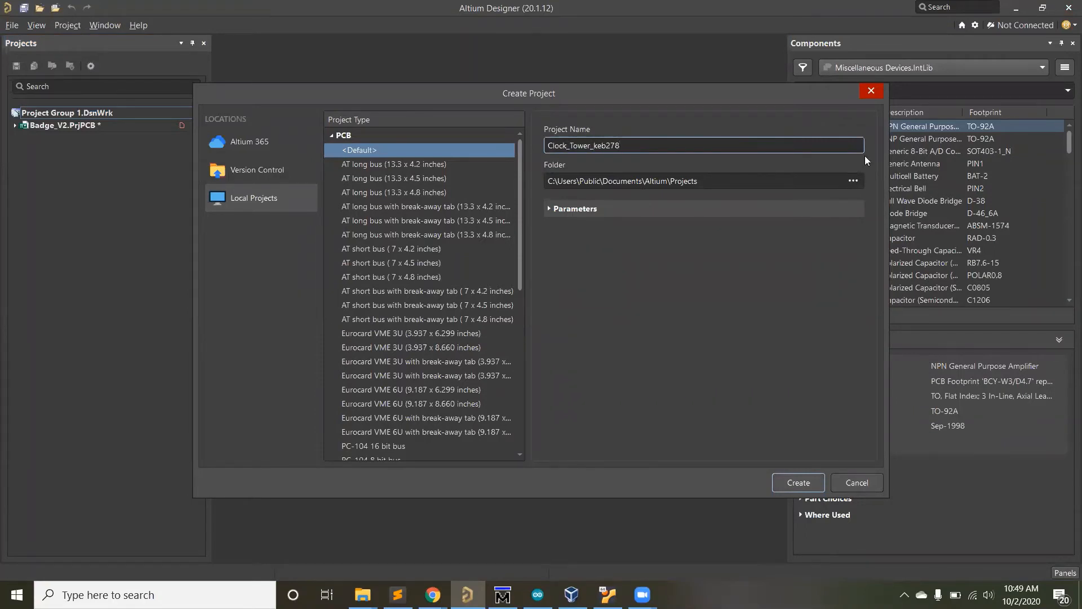
Set the new project's location to the DATA (D:) drive.
{"action": "left_click", "coordinate": [854, 180]}
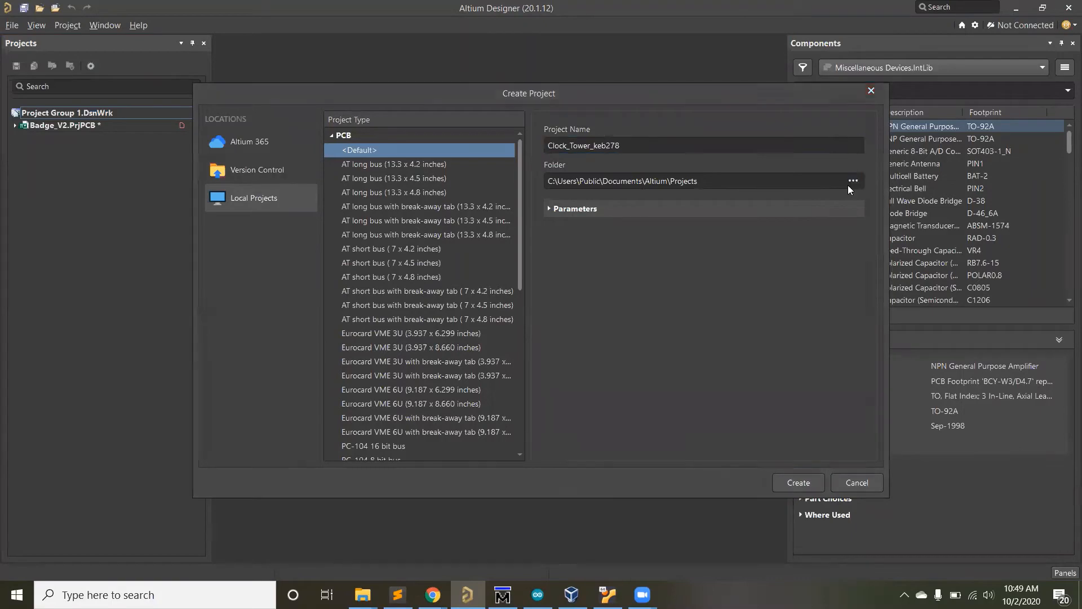
{"action": "left_click", "coordinate": [489, 149]}
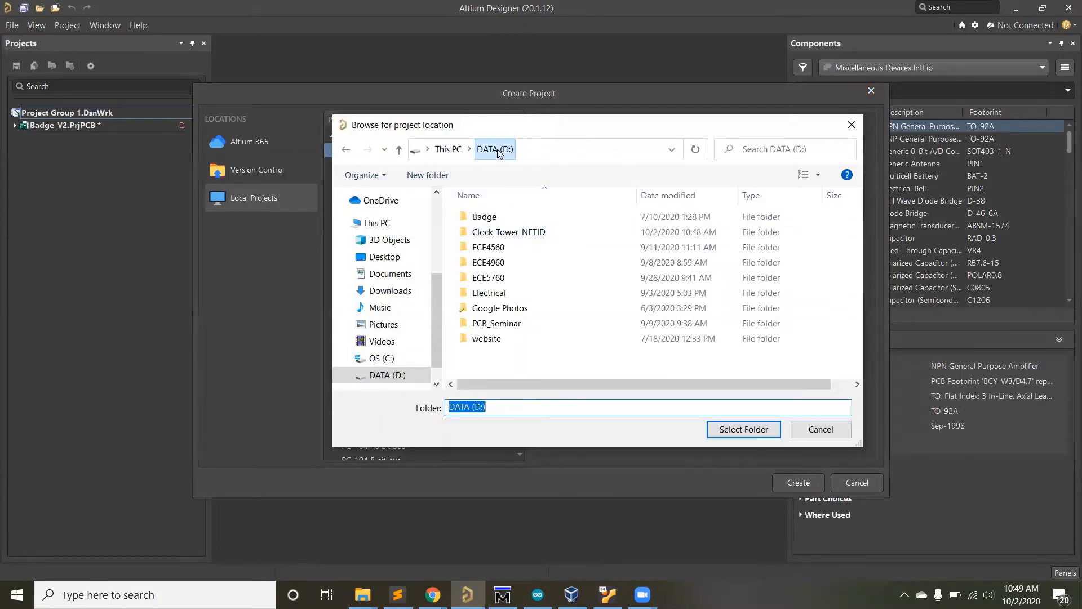
{"action": "left_click", "coordinate": [750, 430]}
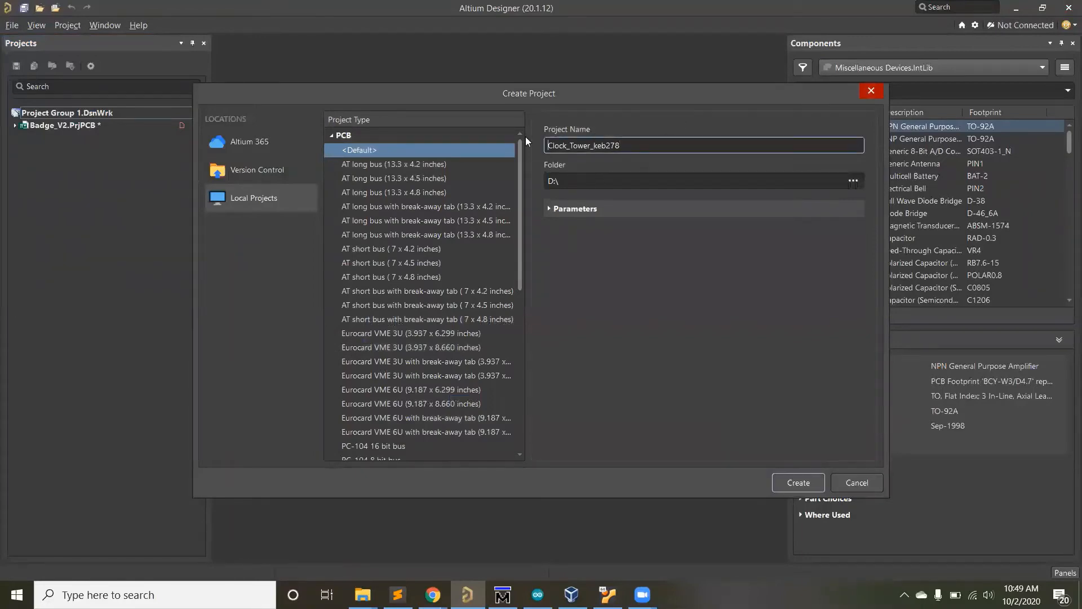
Append the project name Clock_Tower_keb278 to the D:\ folder path and create the project.
{"action": "left_click_drag", "start_coordinate": [547, 145], "coordinate": [656, 143]}
{"action": "key", "text": "ctrl+c"}
{"action": "key", "text": "Tab"}
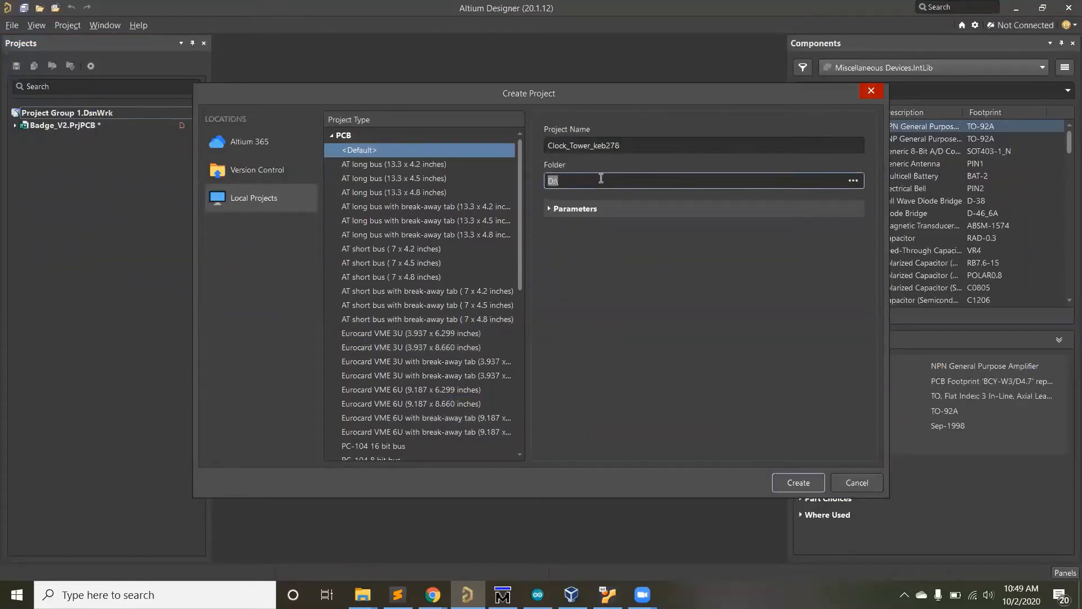
{"action": "left_click", "coordinate": [601, 178]}
{"action": "key", "text": "ctrl+v"}
{"action": "left_click", "coordinate": [799, 482]}
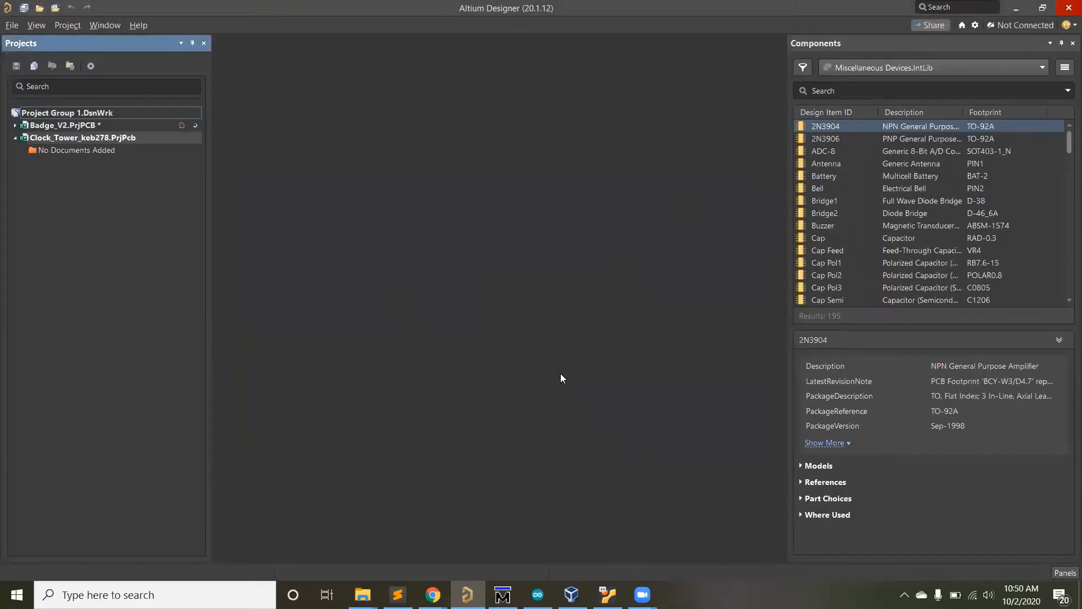
{"action": "left_click", "coordinate": [12, 24]}
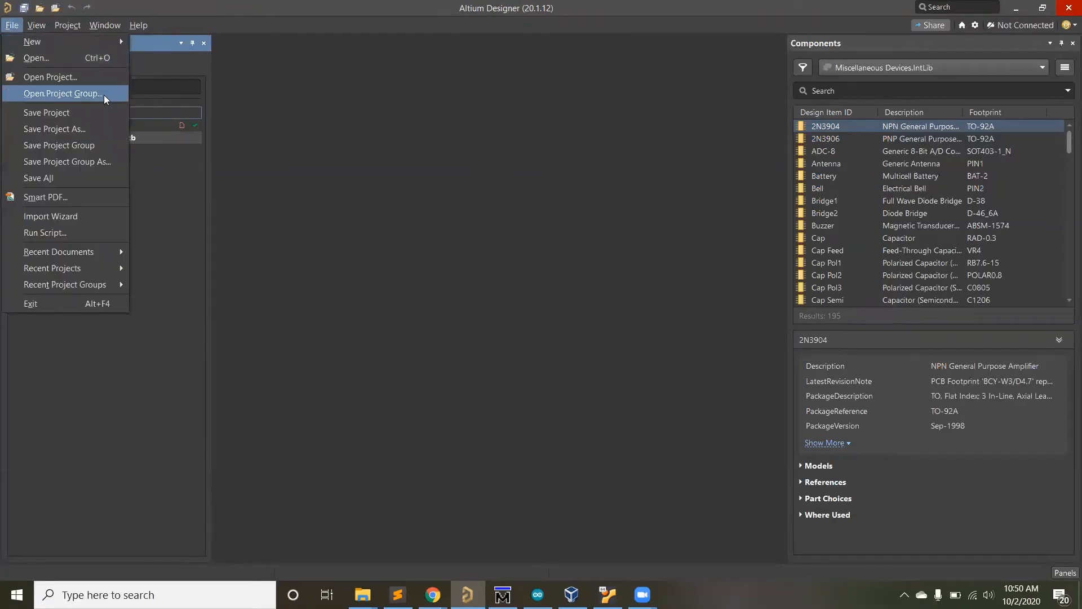
{"action": "left_click", "coordinate": [173, 141]}
{"action": "right_click", "coordinate": [173, 141]}
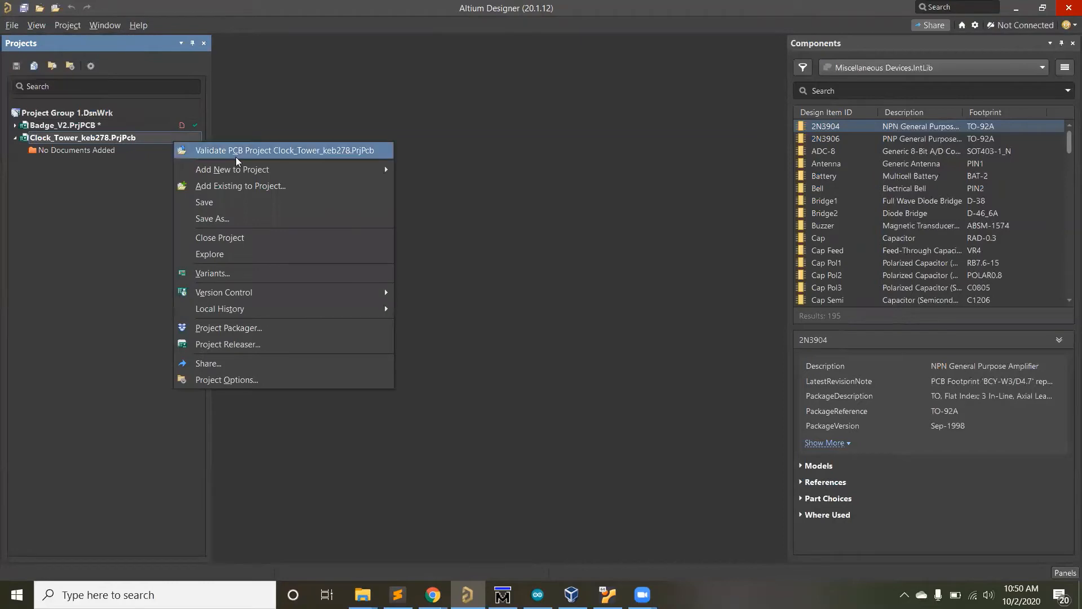
{"action": "left_click", "coordinate": [281, 186]}
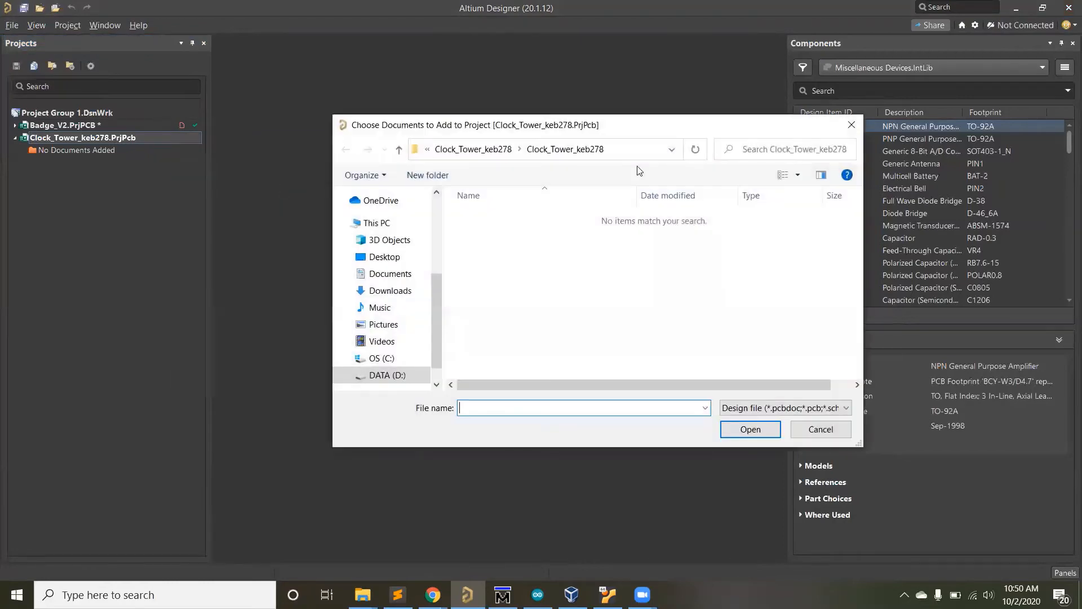
{"action": "left_click", "coordinate": [483, 149]}
{"action": "left_click", "coordinate": [492, 150]}
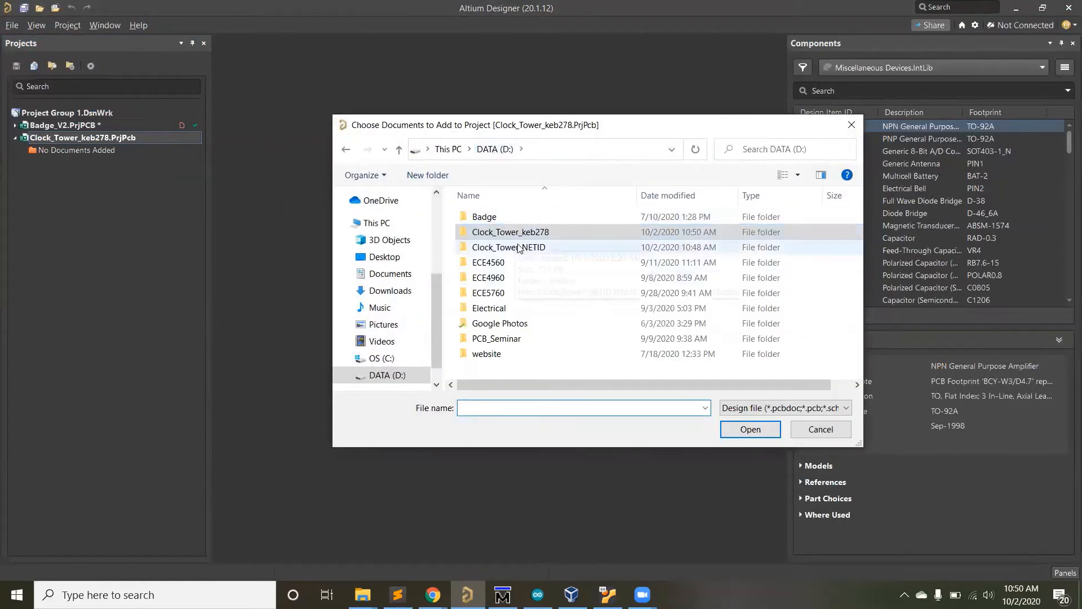
{"action": "double_click", "coordinate": [570, 247]}
{"action": "left_click", "coordinate": [525, 232]}
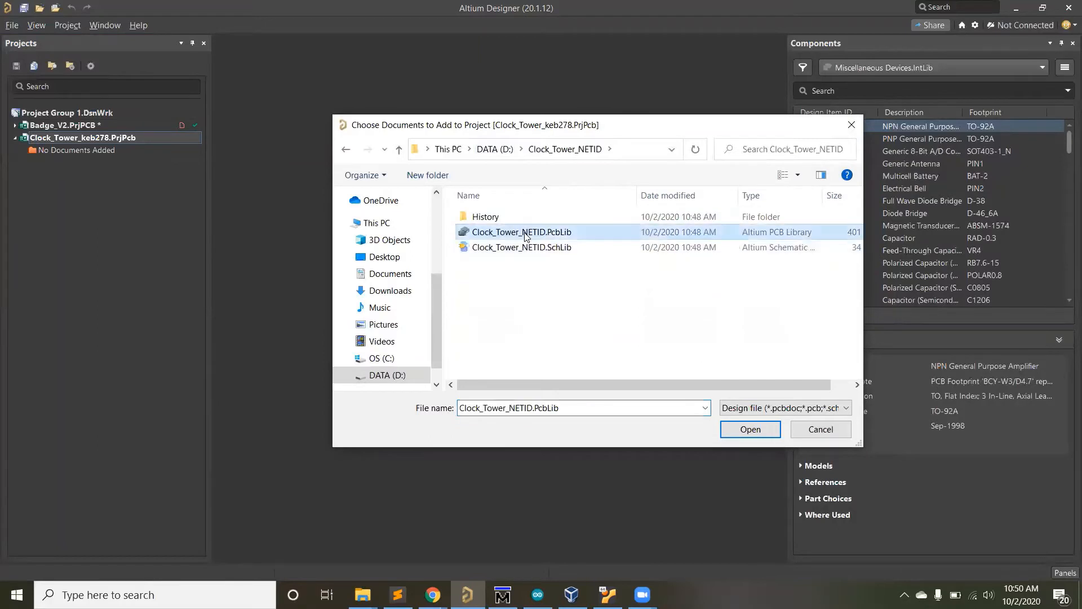
{"action": "left_click", "coordinate": [546, 248], "text": "shift"}
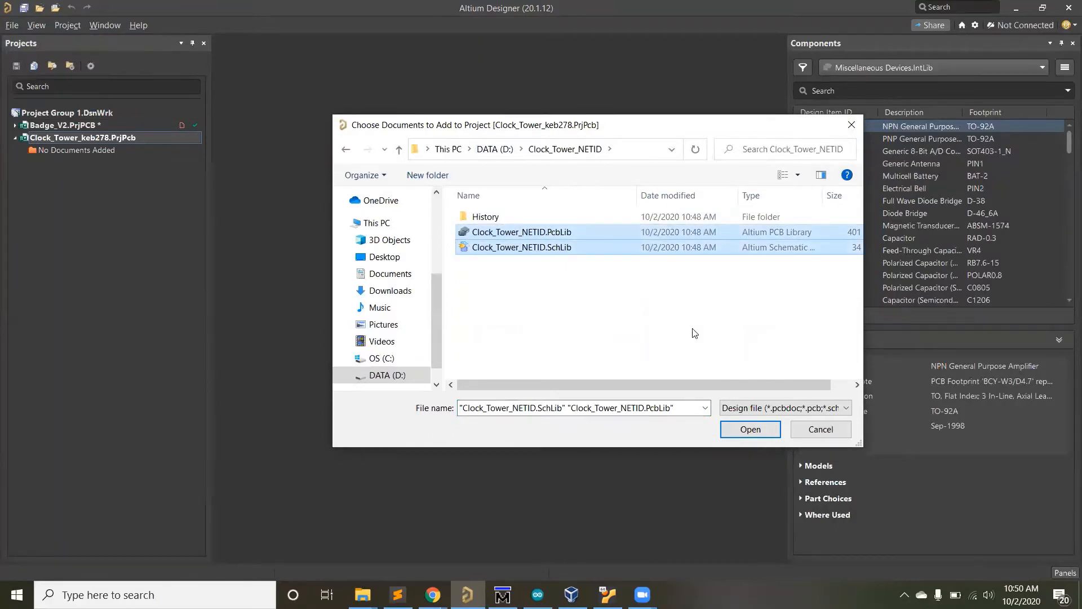
{"action": "left_click", "coordinate": [750, 430]}
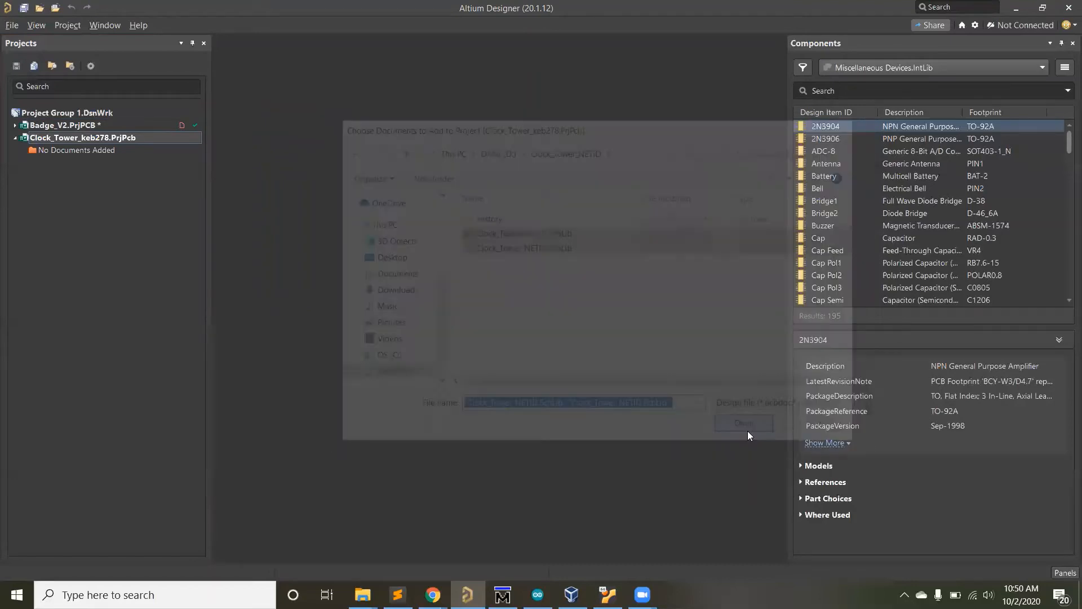
Expand the project's PCB and schematic library groups to check the two added library files.
{"action": "left_click", "coordinate": [25, 150]}
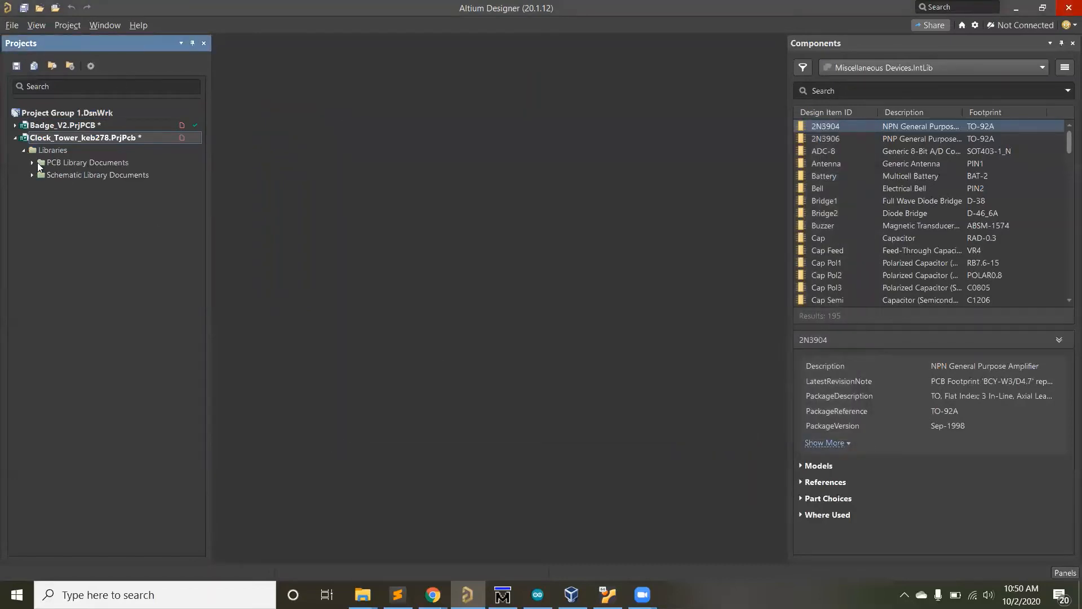
{"action": "left_click", "coordinate": [32, 163]}
{"action": "left_click", "coordinate": [32, 187]}
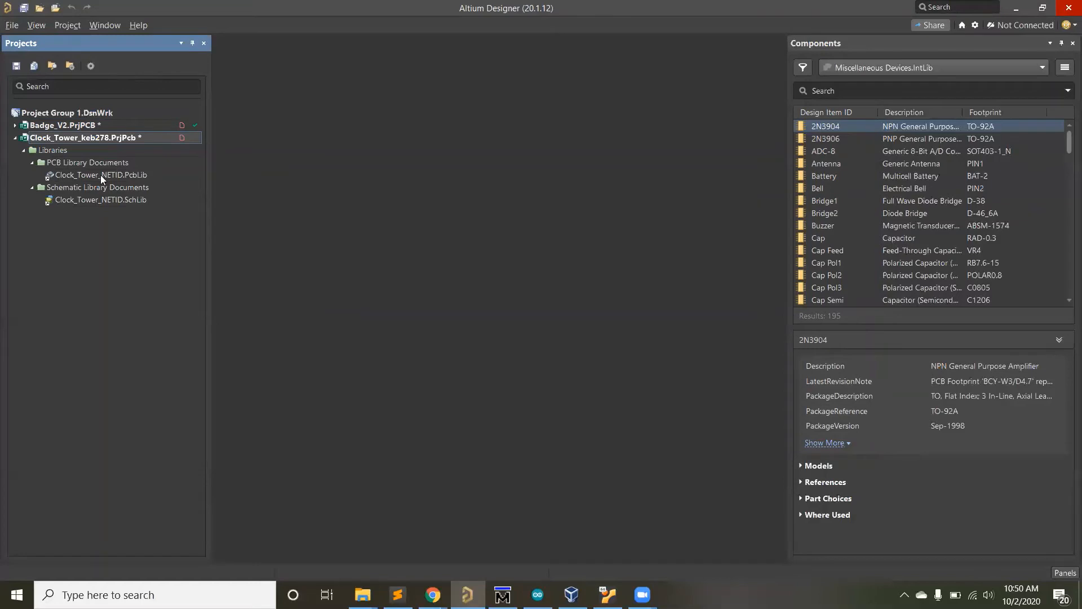
{"action": "left_click", "coordinate": [102, 178]}
{"action": "left_click", "coordinate": [115, 201]}
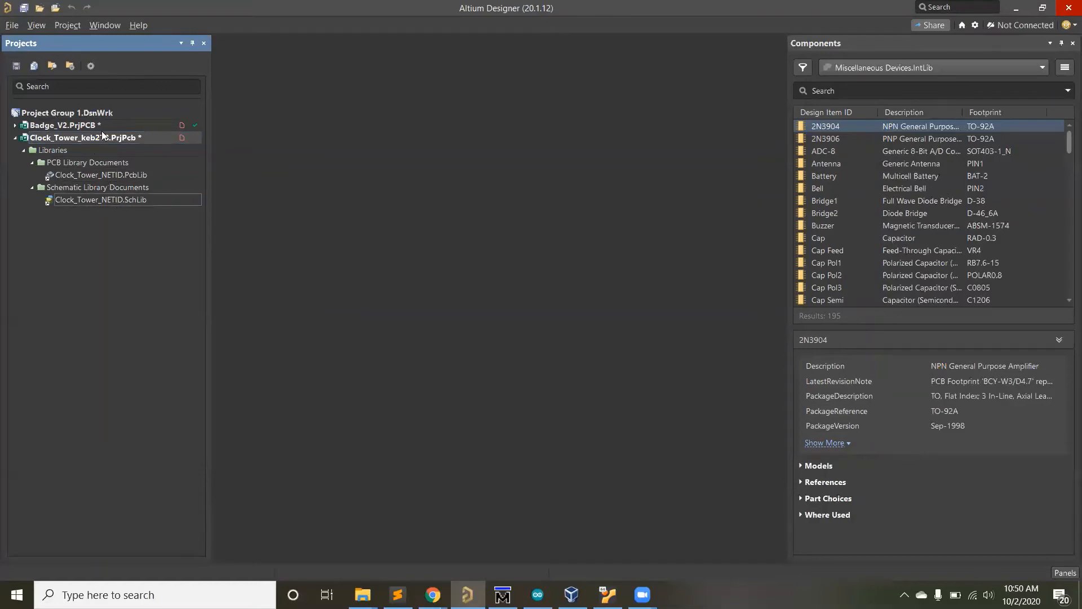
{"action": "left_click", "coordinate": [99, 175]}
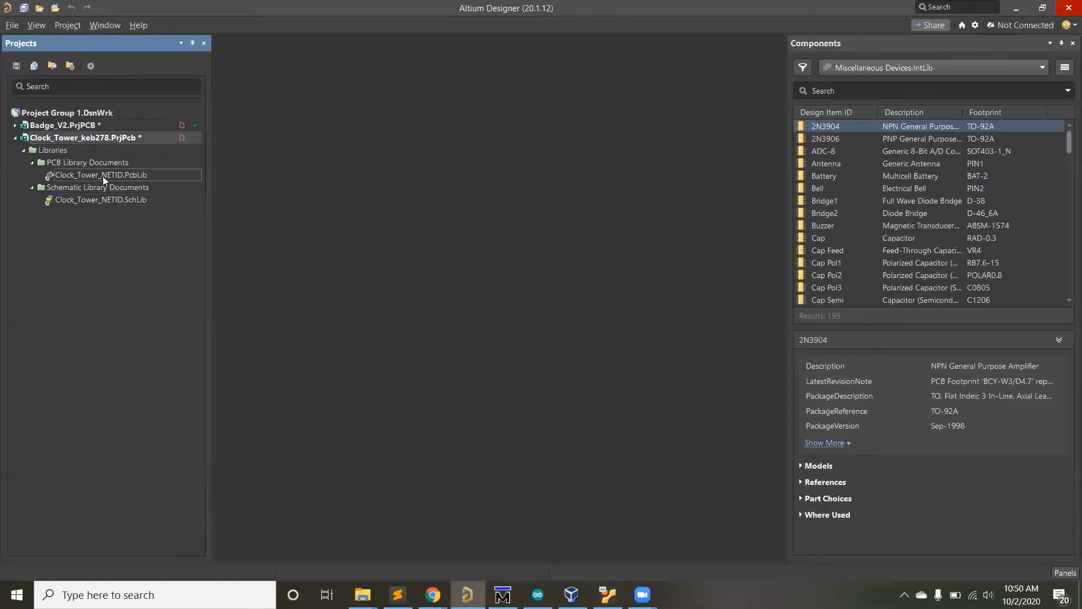
Open Clock_Tower_NETID.SchLib, list its components and copy the LED_0805 component.
{"action": "double_click", "coordinate": [104, 195]}
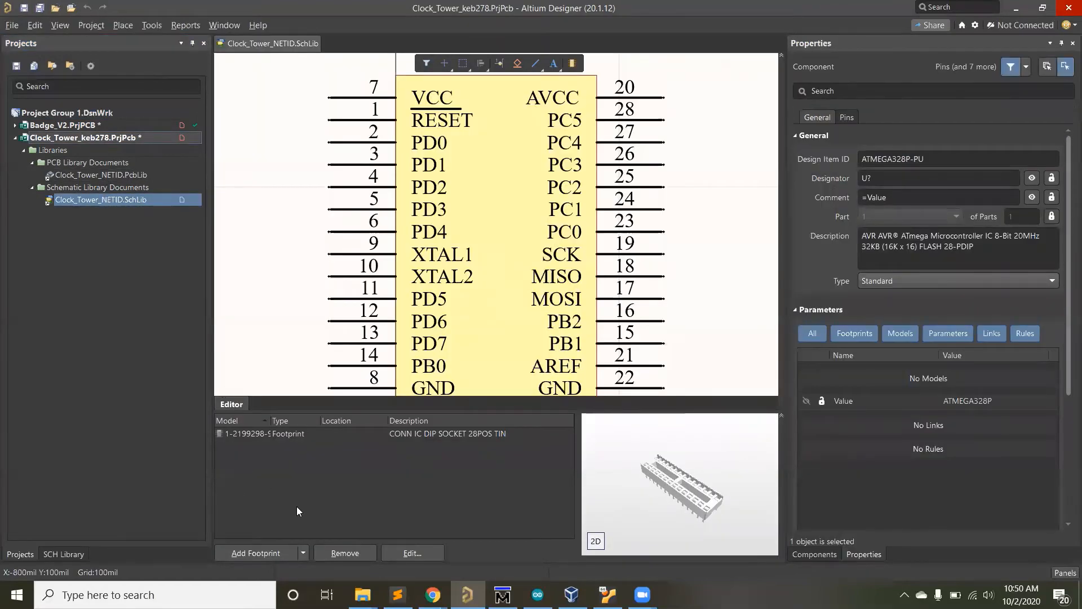
{"action": "left_click", "coordinate": [66, 551]}
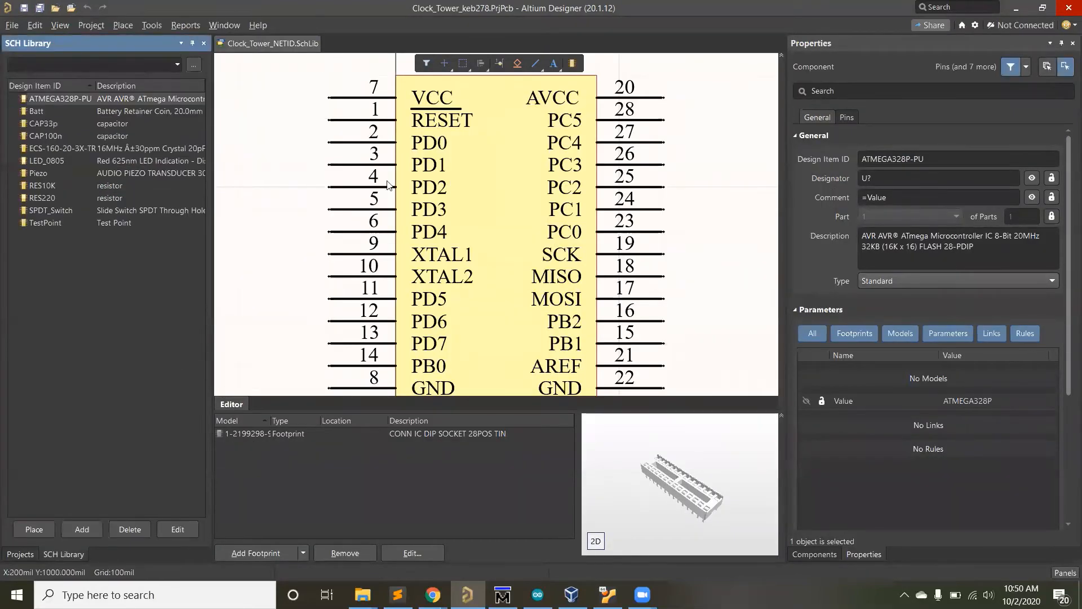
{"action": "left_click", "coordinate": [71, 158]}
{"action": "right_click", "coordinate": [71, 158]}
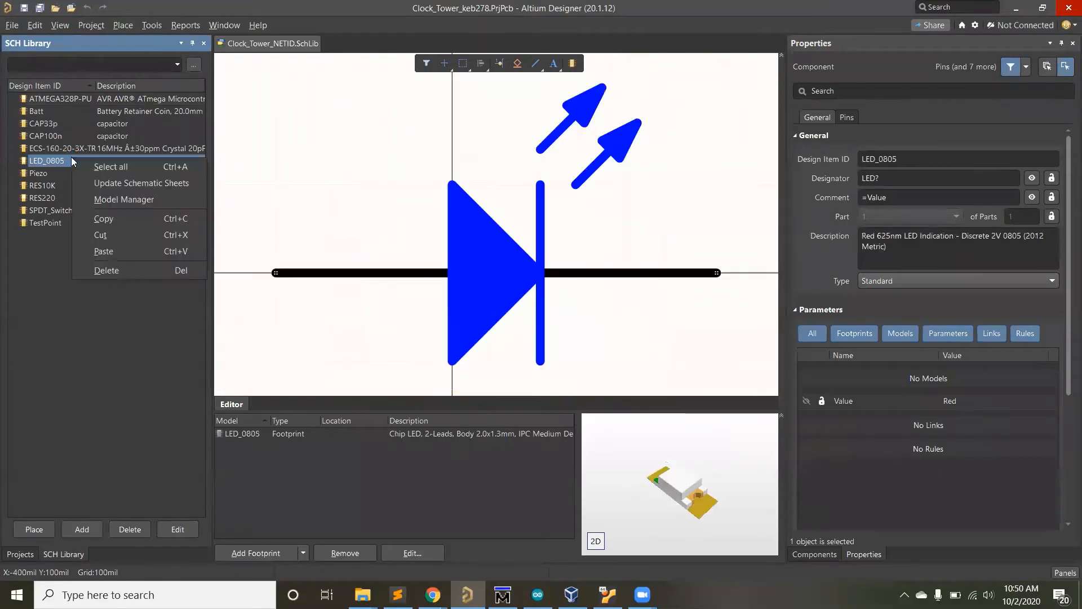
{"action": "left_click", "coordinate": [115, 220]}
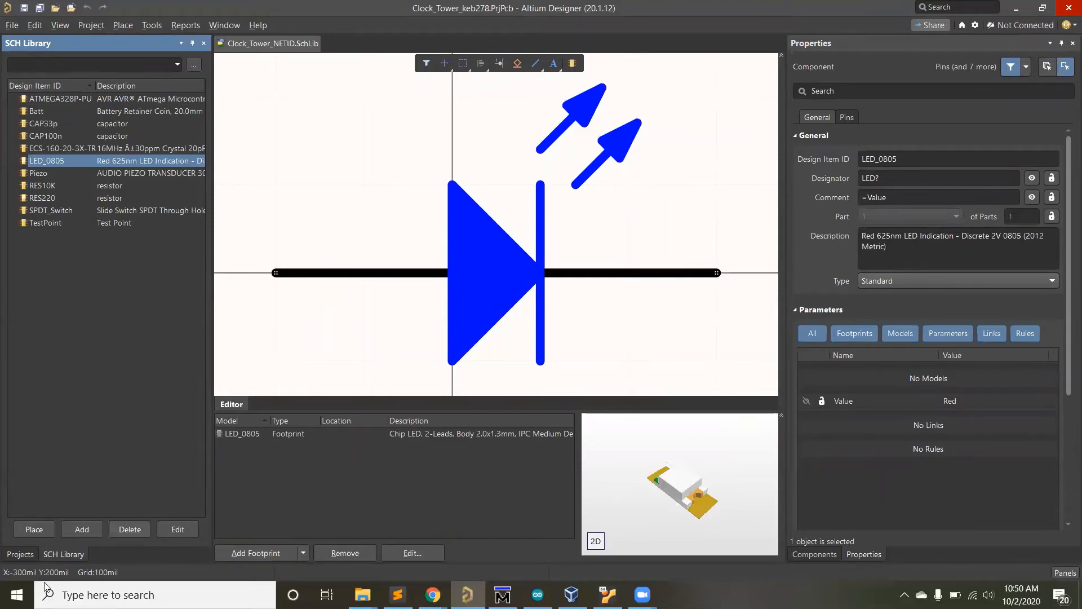
Add a new schematic sheet to the Clock_Tower_keb278 project.
{"action": "left_click", "coordinate": [20, 554]}
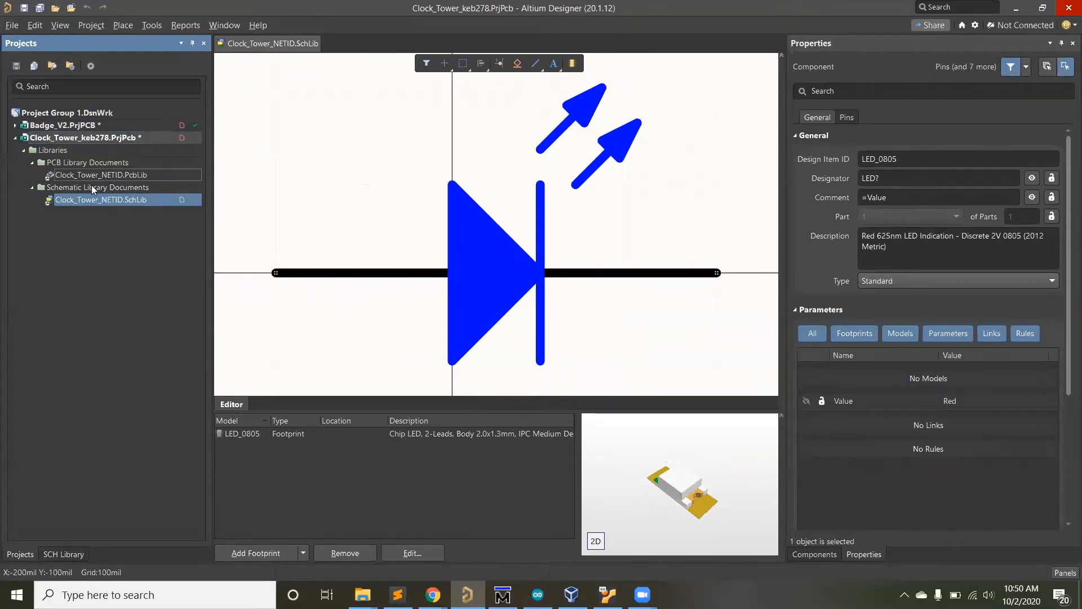
{"action": "left_click", "coordinate": [12, 25]}
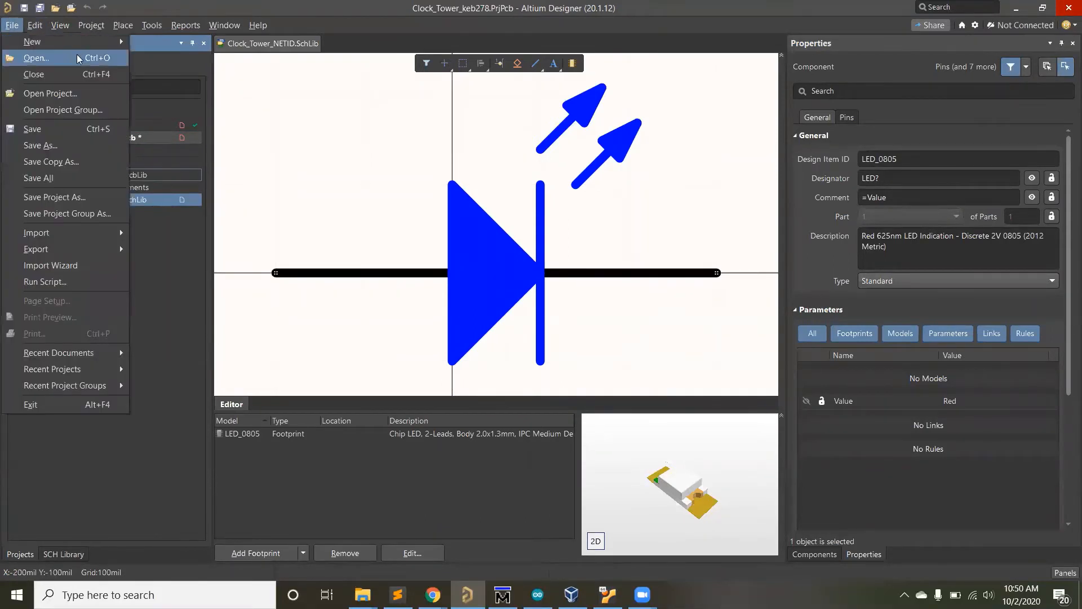
{"action": "left_click", "coordinate": [149, 149]}
{"action": "right_click", "coordinate": [108, 137]}
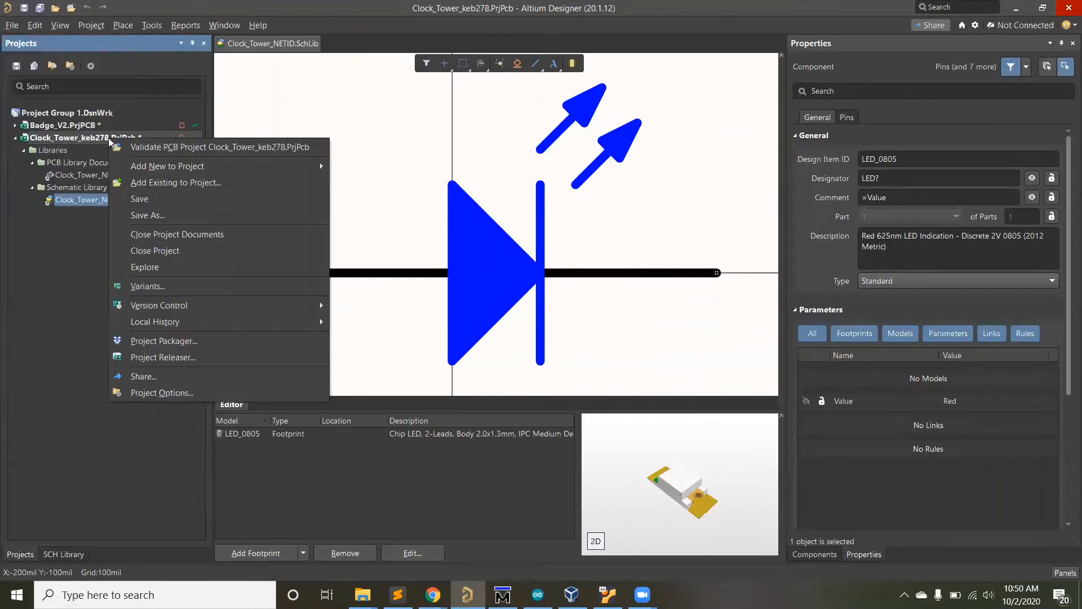
{"action": "mouse_move", "coordinate": [303, 165]}
{"action": "left_click", "coordinate": [372, 166]}
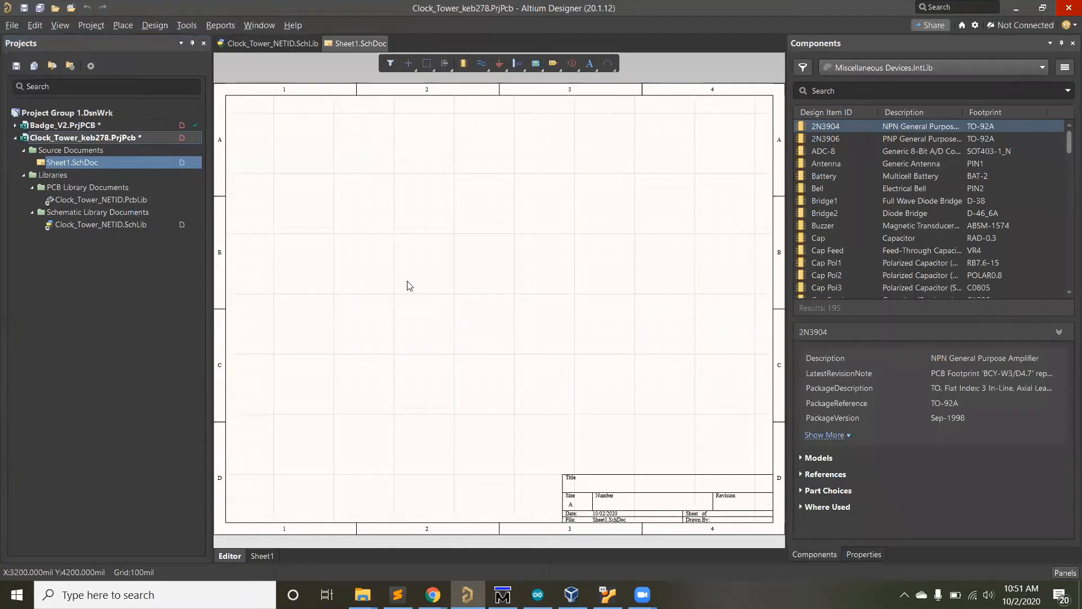
{"action": "key", "text": "ctrl+s"}
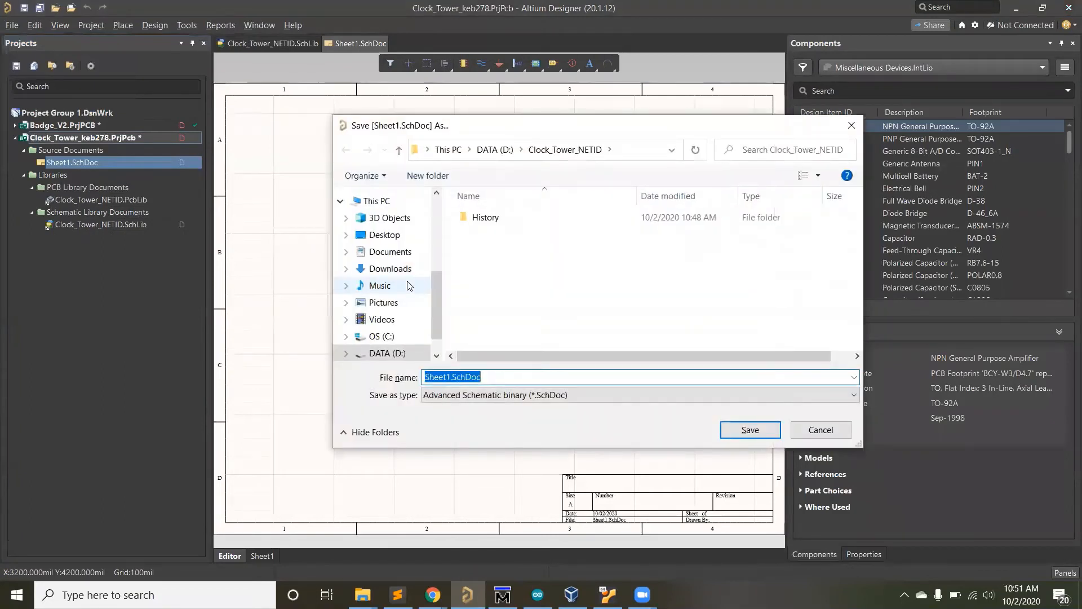
{"action": "type", "text": "Clock_"}
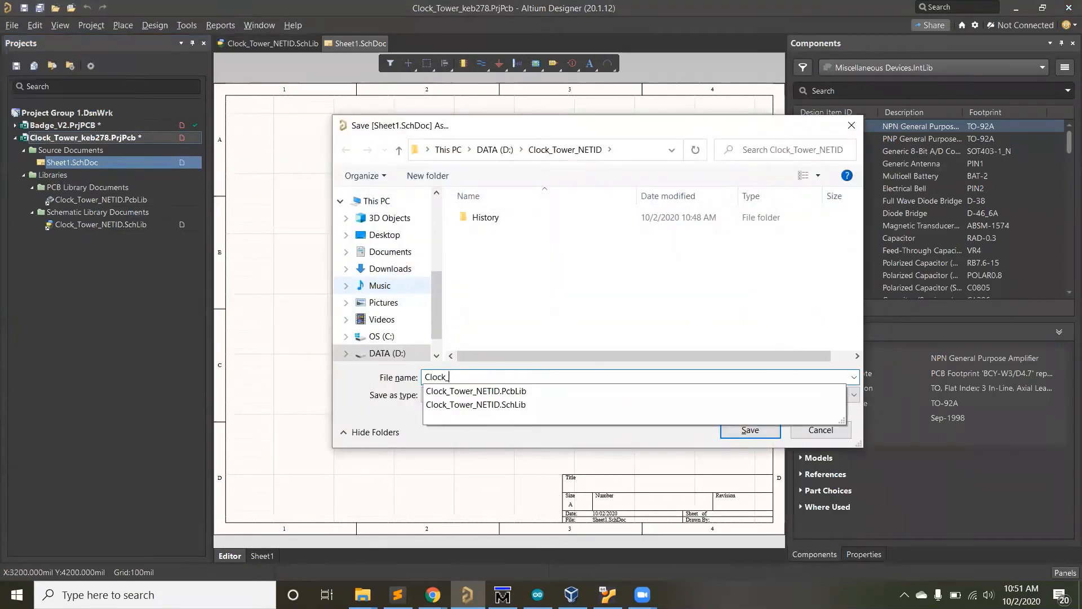
{"action": "type", "text": "Tower_keb278"}
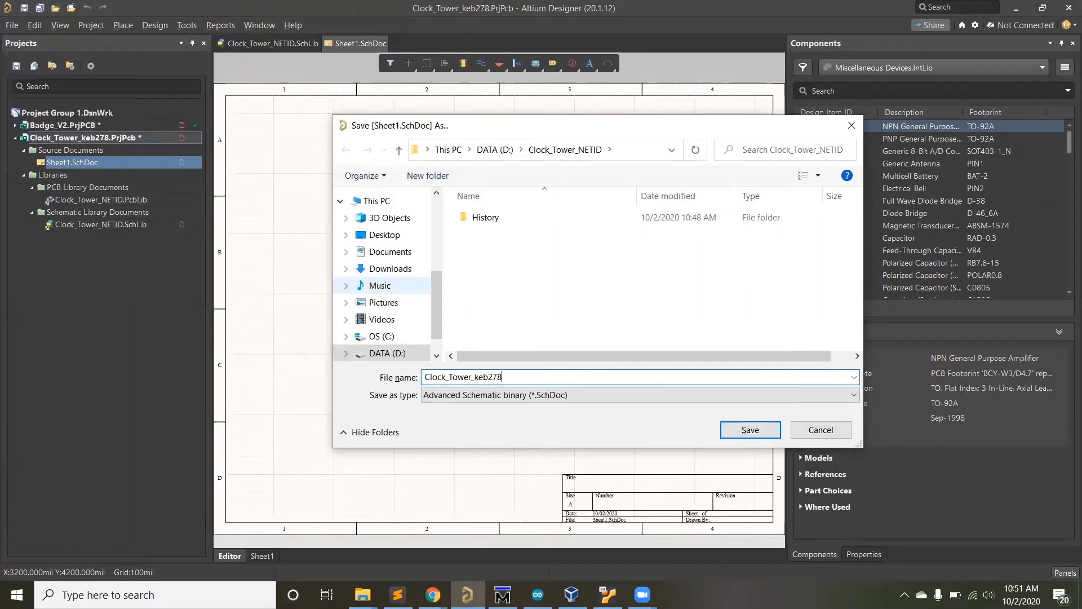
{"action": "key", "text": "Return"}
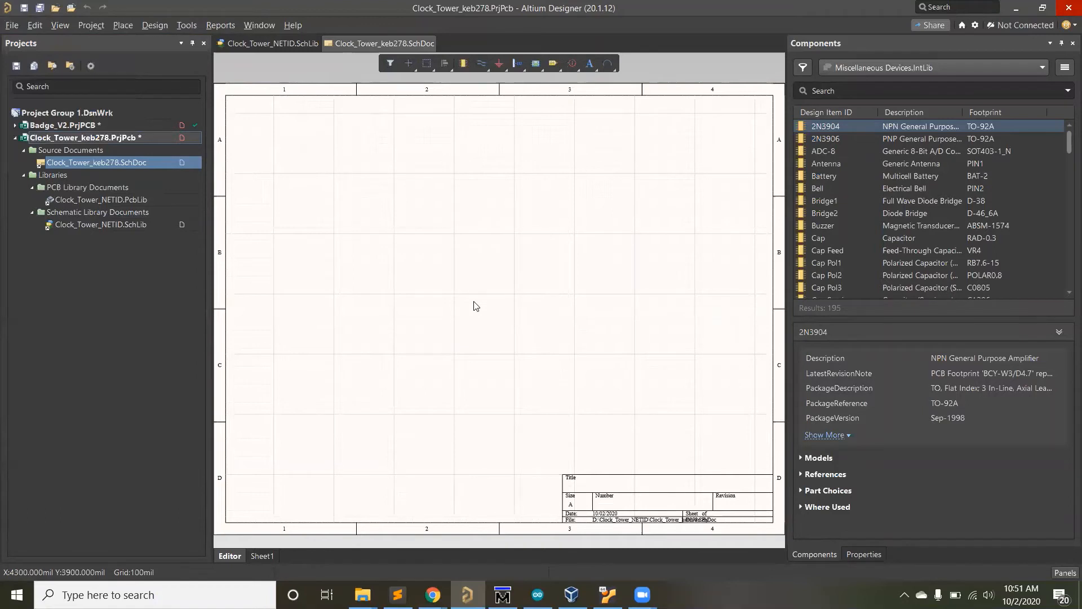
Start placing a part and switch the component library to Clock_Tower_NETID.SchLib.
{"action": "key", "text": "p"}
{"action": "key", "text": "p"}
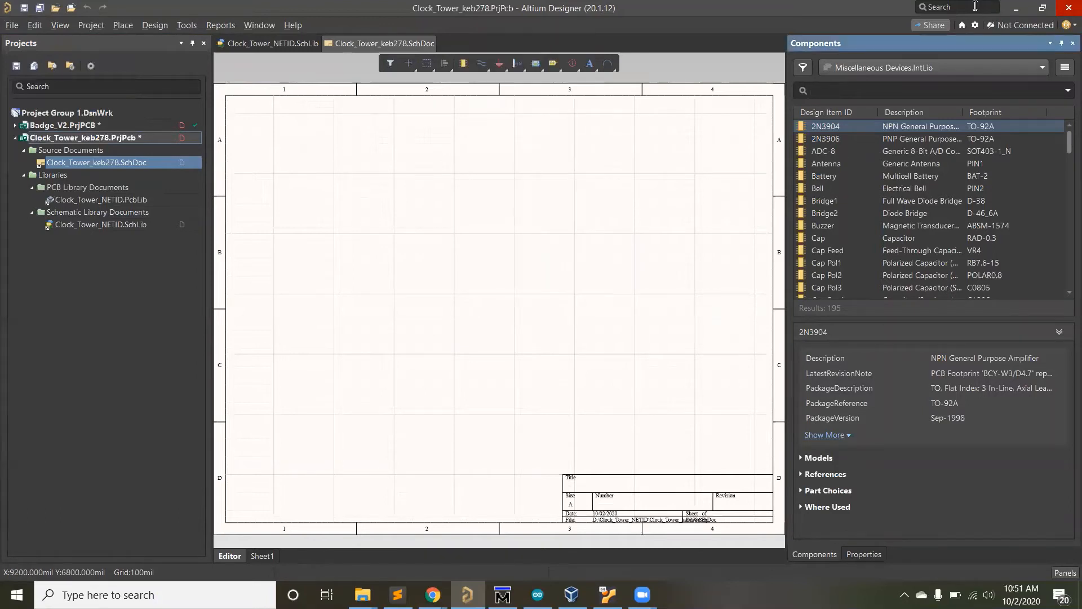
{"action": "left_click", "coordinate": [1007, 68]}
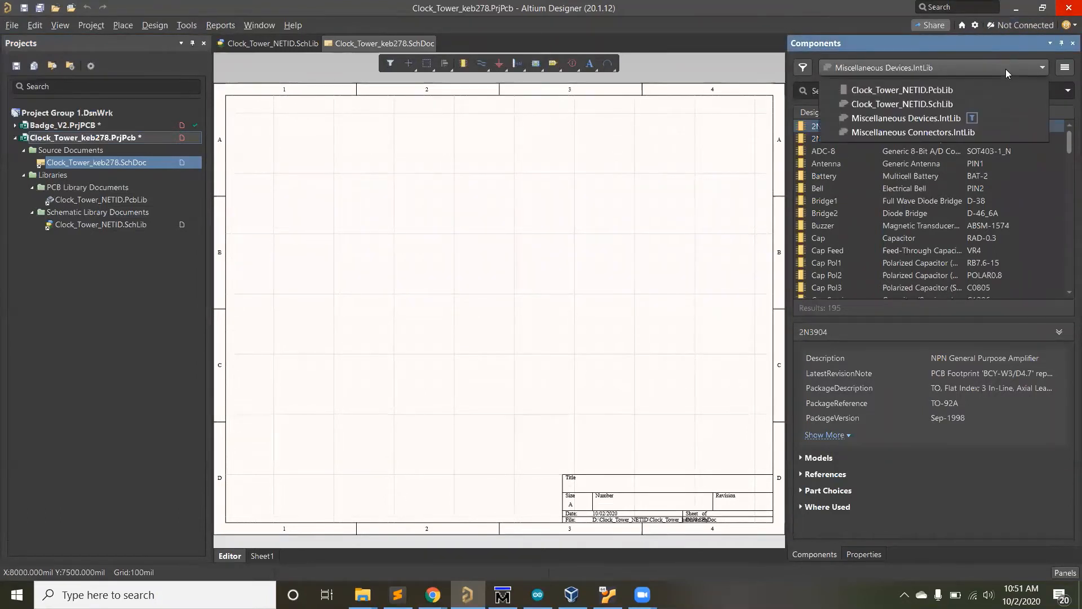
{"action": "left_click", "coordinate": [913, 105]}
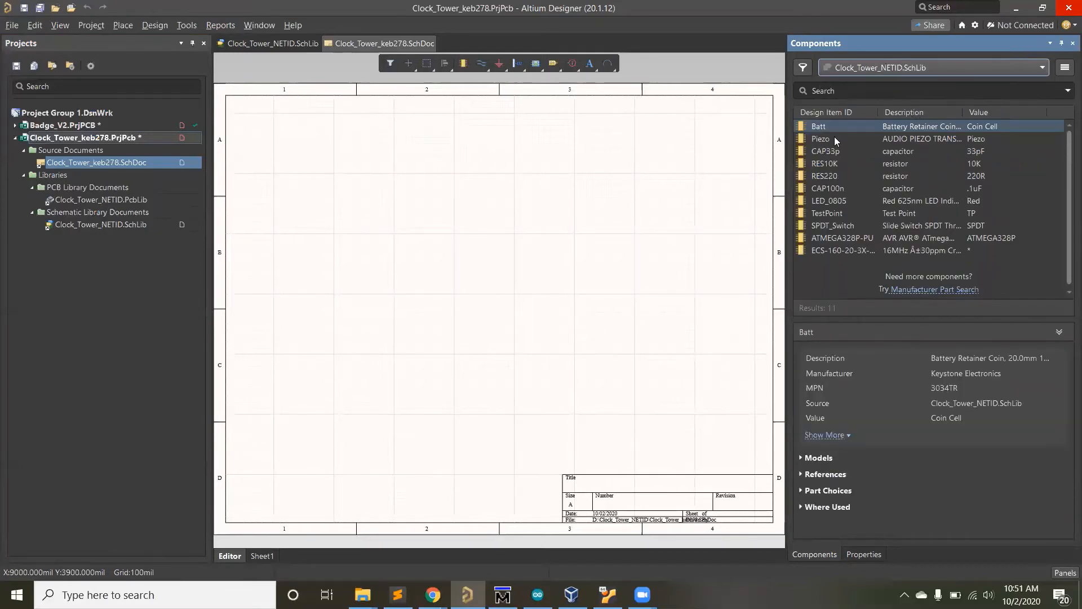
Place the ATMEGA328P-PU microcontroller near the upper middle of the schematic sheet.
{"action": "left_click", "coordinate": [862, 239]}
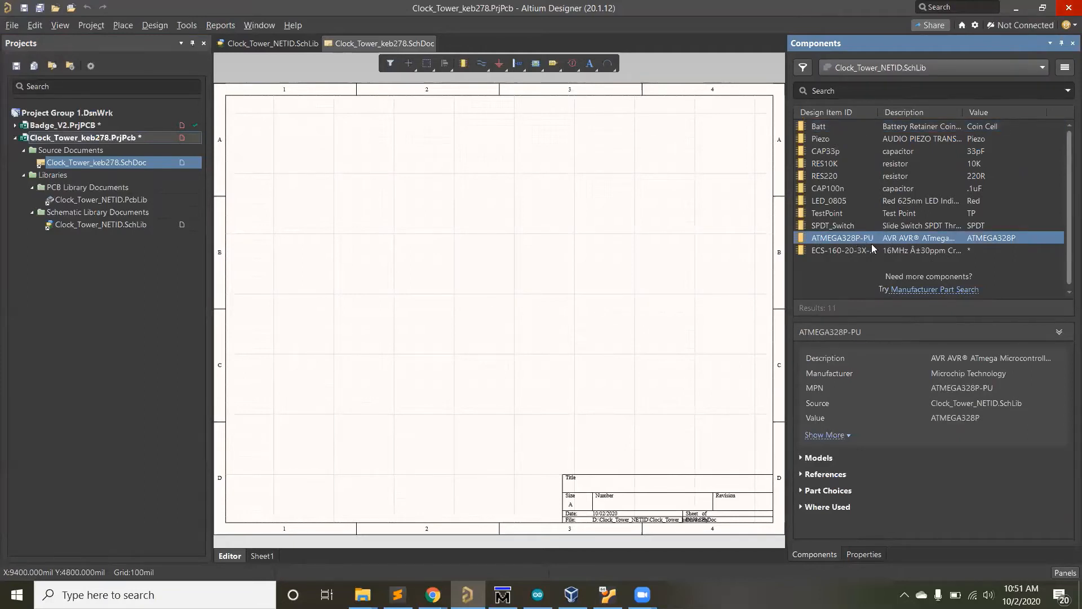
{"action": "left_click_drag", "start_coordinate": [865, 239], "coordinate": [471, 180]}
{"action": "left_click", "coordinate": [594, 249]}
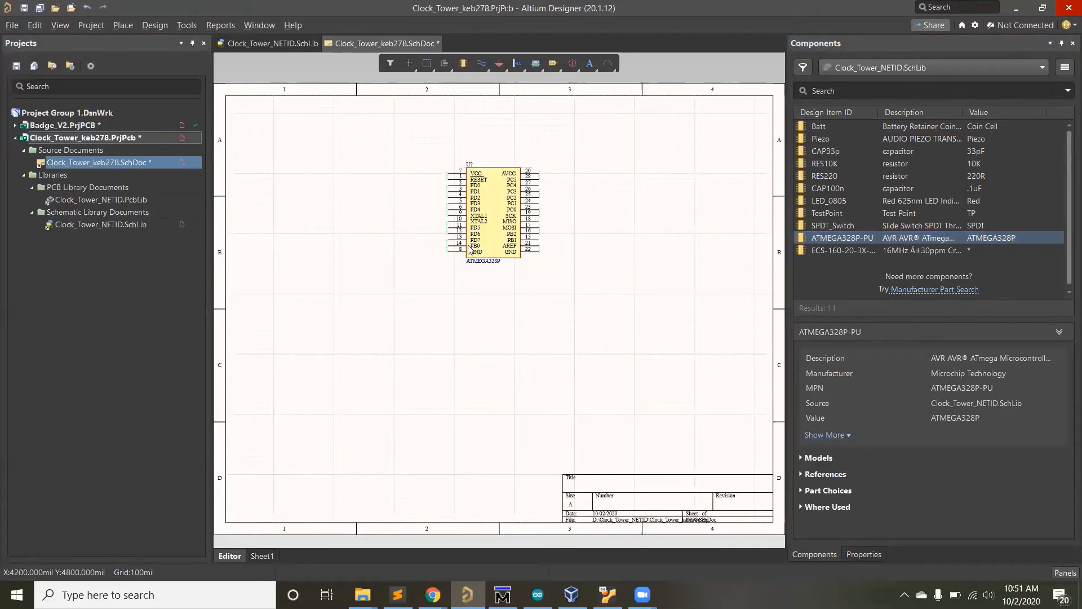
Place a RES10K resistor and a CAP33p capacitor to the right of the microcontroller, with the capacitor above the resistor.
{"action": "scroll", "coordinate": [468, 245], "scroll_direction": "up", "scroll_amount": 1, "text": "ctrl"}
{"action": "scroll", "coordinate": [476, 150], "scroll_direction": "up", "scroll_amount": 1, "text": "ctrl"}
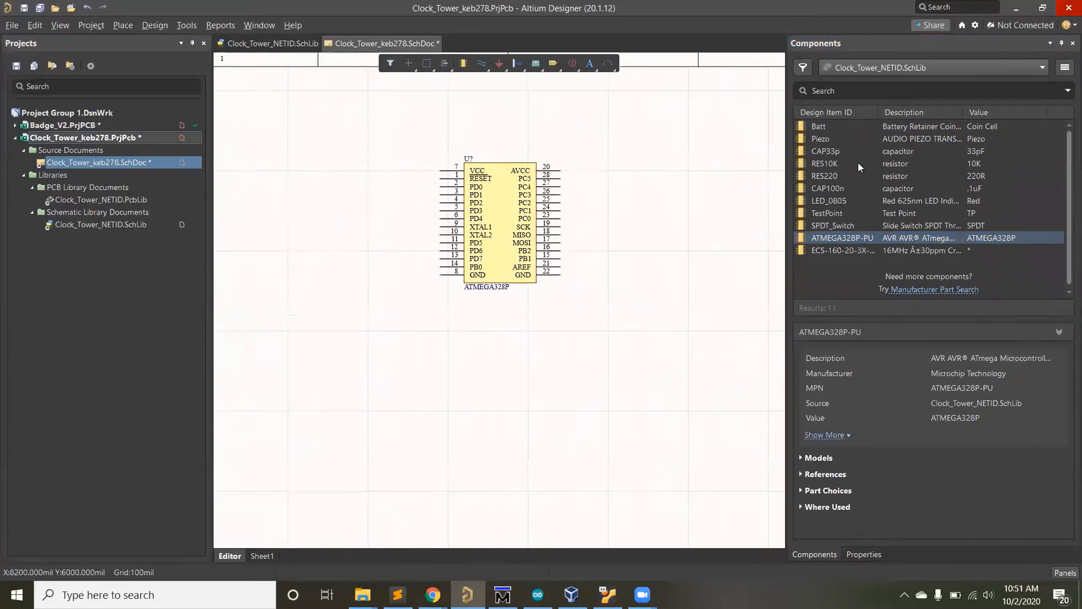
{"action": "left_click_drag", "start_coordinate": [856, 163], "coordinate": [671, 234]}
{"action": "left_click_drag", "start_coordinate": [843, 150], "coordinate": [685, 139]}
{"action": "left_click", "coordinate": [741, 217]}
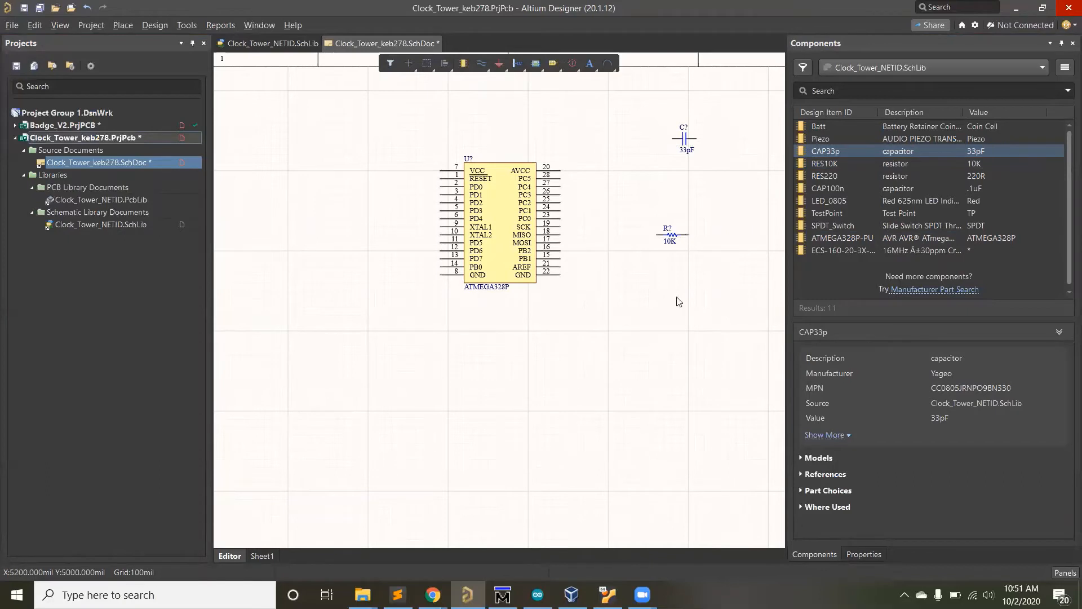
Place a VCC power port rotated 90 degrees above and to the left of the microcontroller's VCC pin.
{"action": "scroll", "coordinate": [546, 379], "scroll_direction": "down", "scroll_amount": 2, "text": "ctrl"}
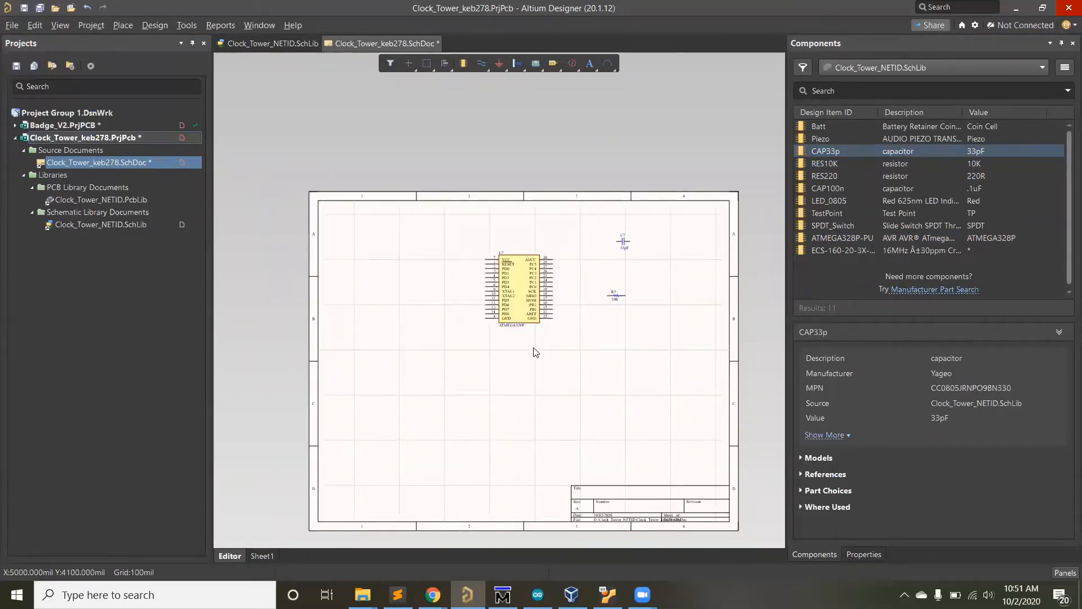
{"action": "scroll", "coordinate": [535, 353], "scroll_direction": "up", "scroll_amount": 1, "text": "ctrl"}
{"action": "scroll", "coordinate": [534, 348], "scroll_direction": "down", "scroll_amount": 4, "text": "ctrl"}
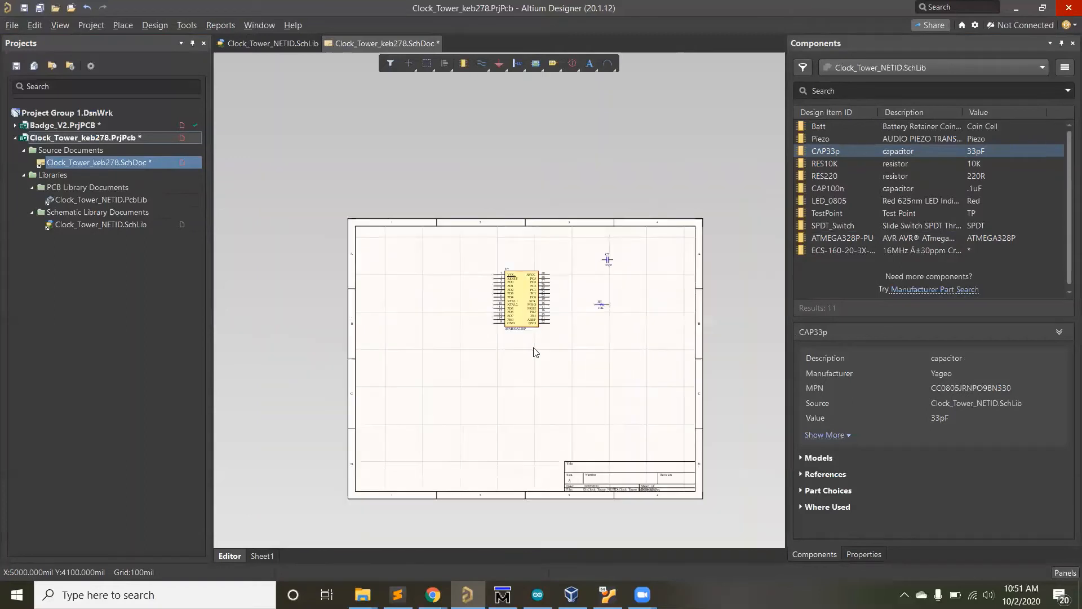
{"action": "scroll", "coordinate": [593, 410], "scroll_direction": "up", "scroll_amount": 3, "text": "ctrl"}
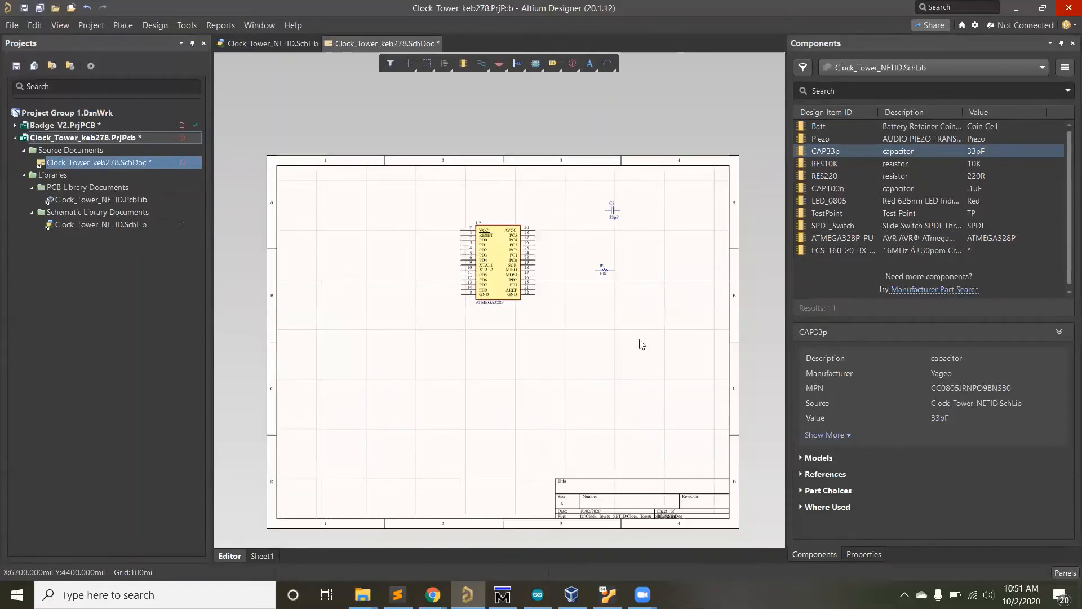
{"action": "scroll", "coordinate": [455, 232], "scroll_direction": "up", "scroll_amount": 1, "text": "ctrl"}
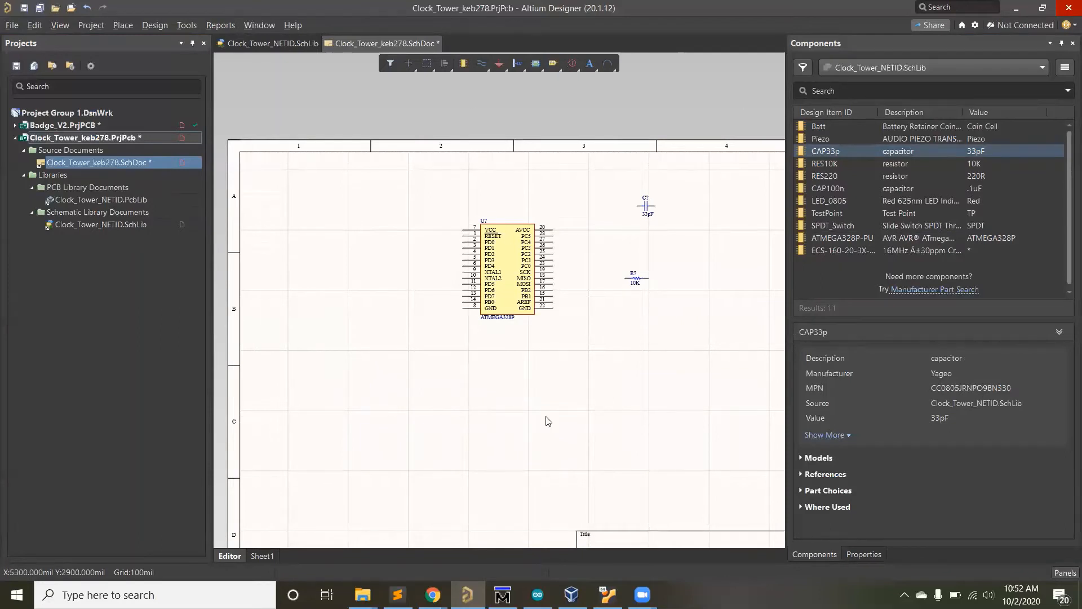
{"action": "key", "text": "p"}
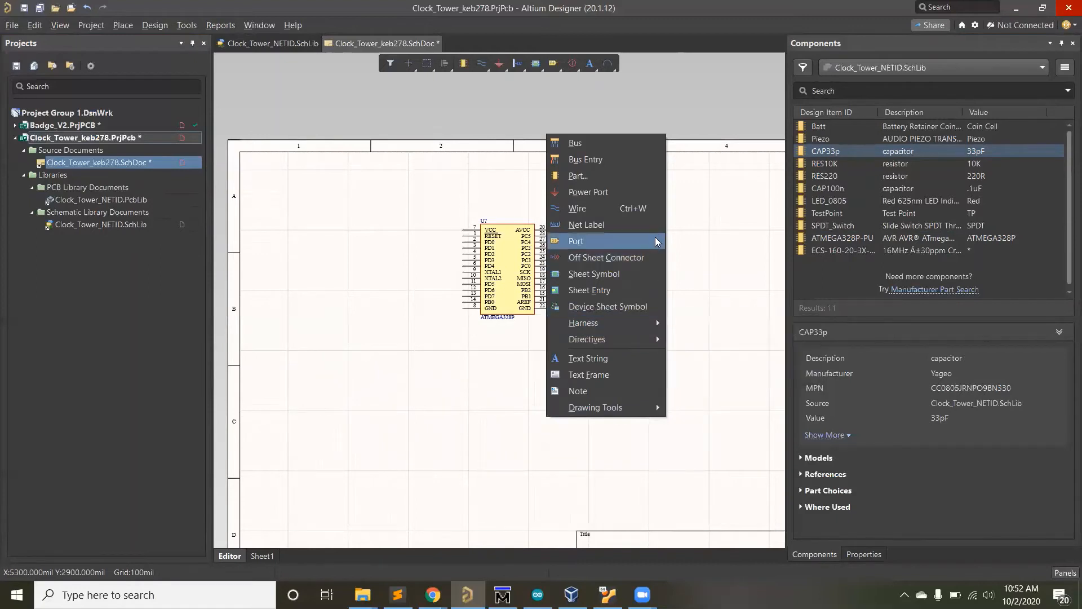
{"action": "left_click", "coordinate": [586, 192]}
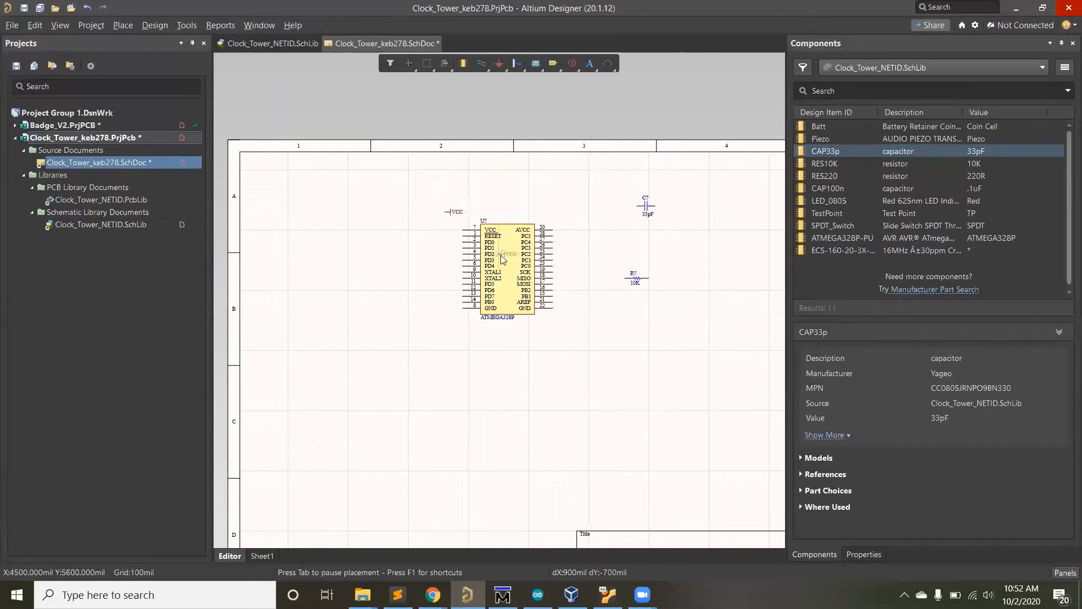
{"action": "left_click", "coordinate": [457, 212]}
{"action": "key", "text": "space"}
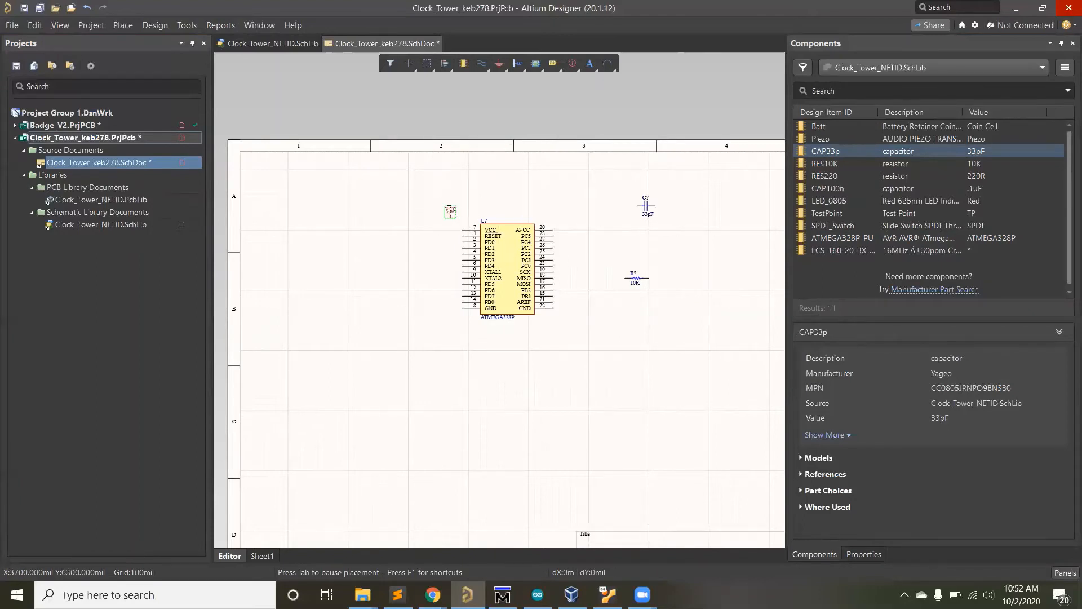
{"action": "left_click", "coordinate": [552, 200]}
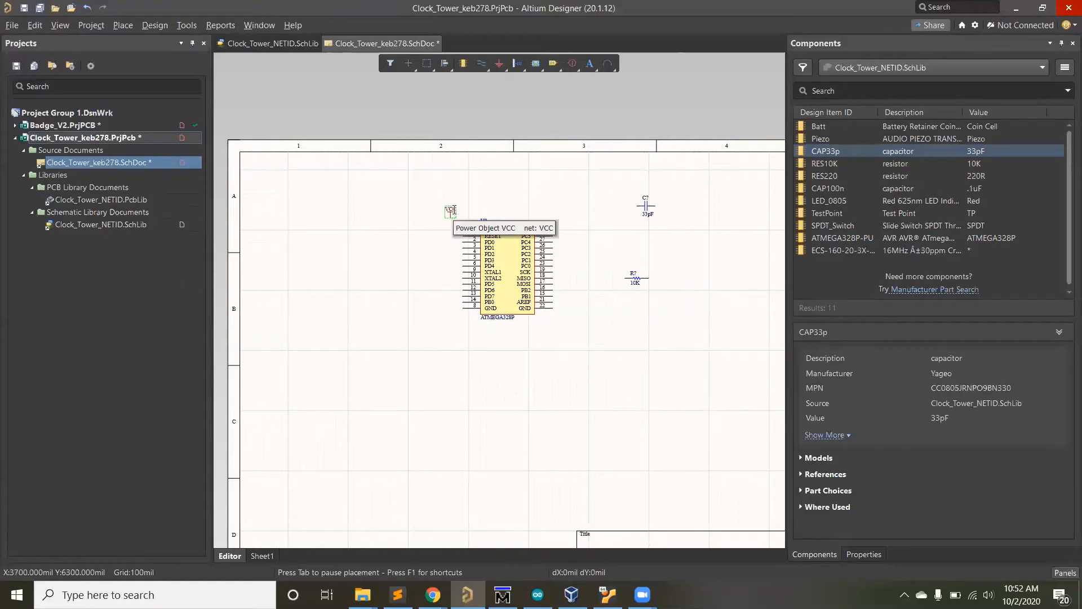
Try the Power Ground and Signal Ground styles on the VCC power port and return it to the Bar style.
{"action": "double_click", "coordinate": [451, 211]}
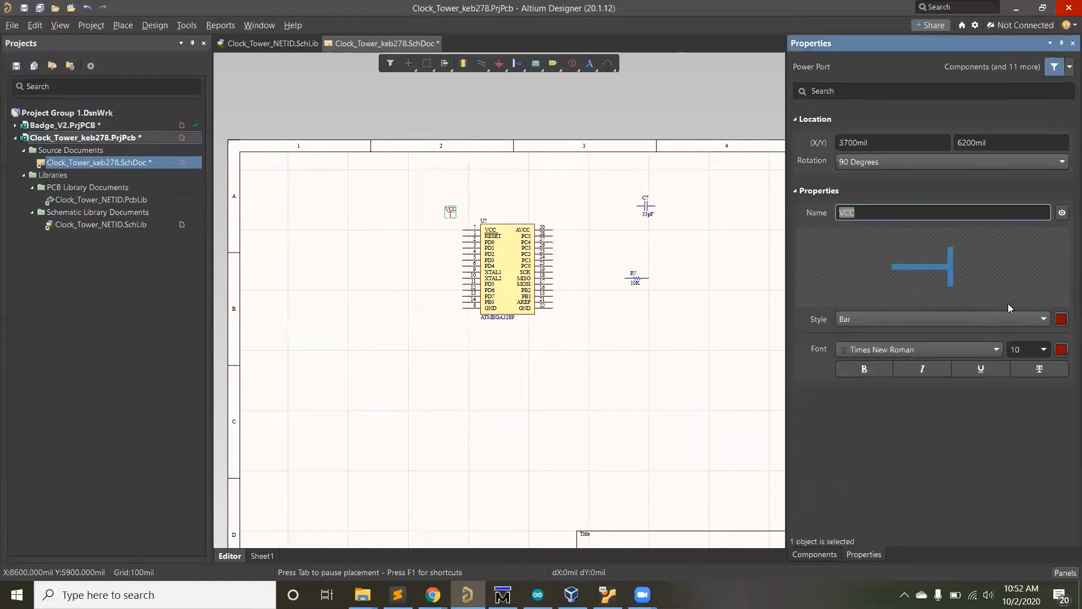
{"action": "left_click", "coordinate": [1001, 318]}
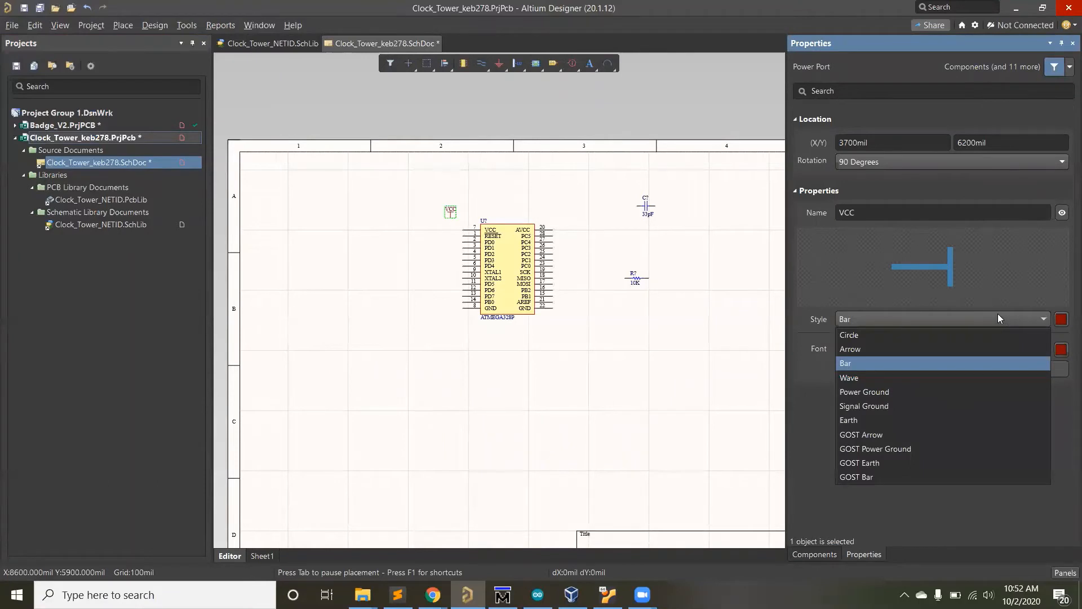
{"action": "left_click", "coordinate": [878, 395]}
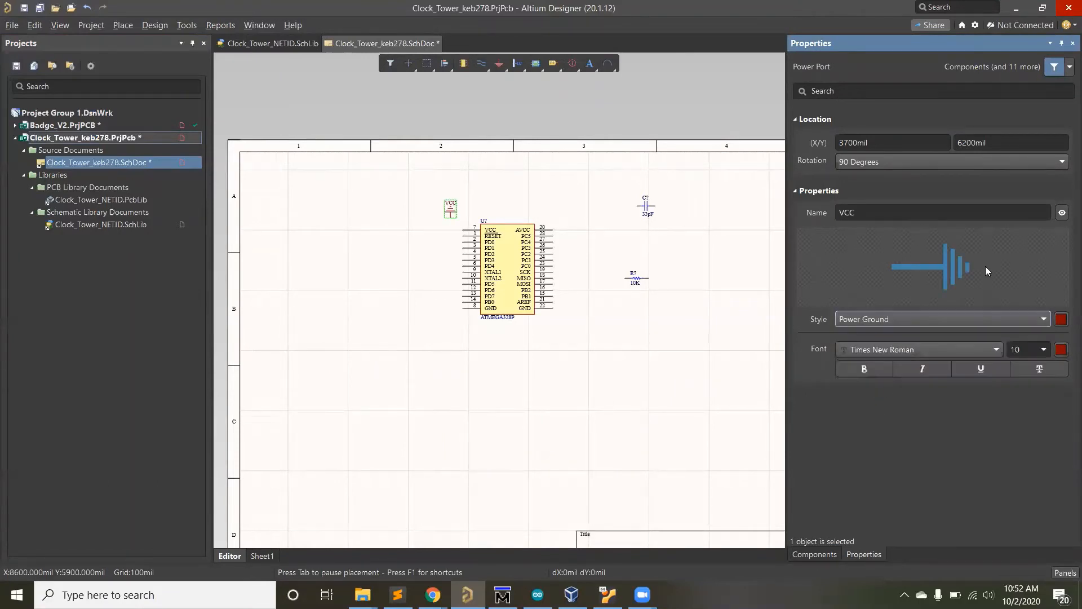
{"action": "left_click", "coordinate": [932, 319]}
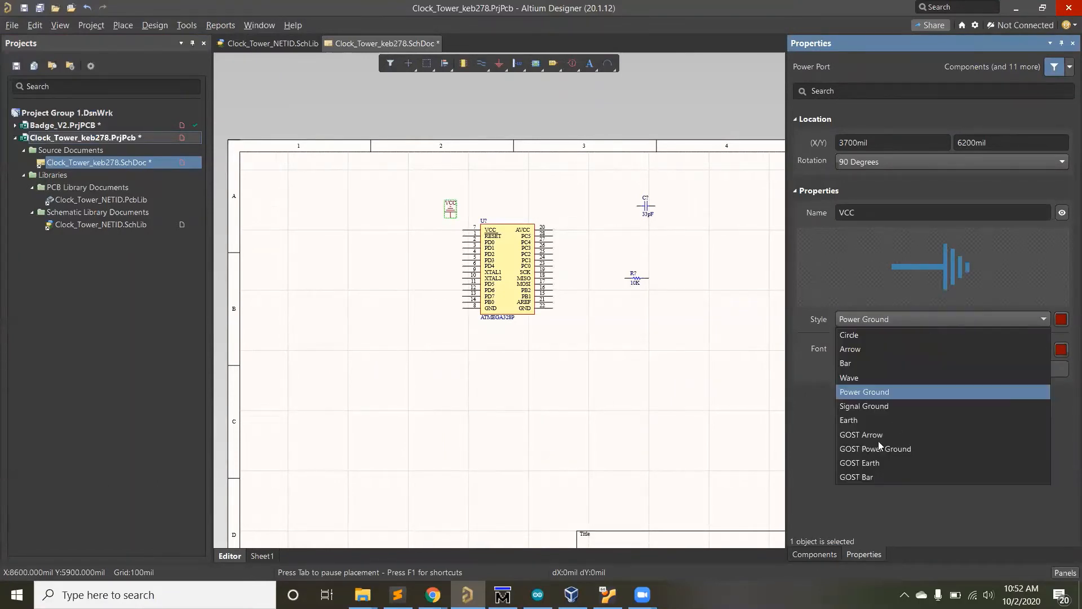
{"action": "left_click", "coordinate": [866, 406]}
{"action": "left_click", "coordinate": [911, 319]}
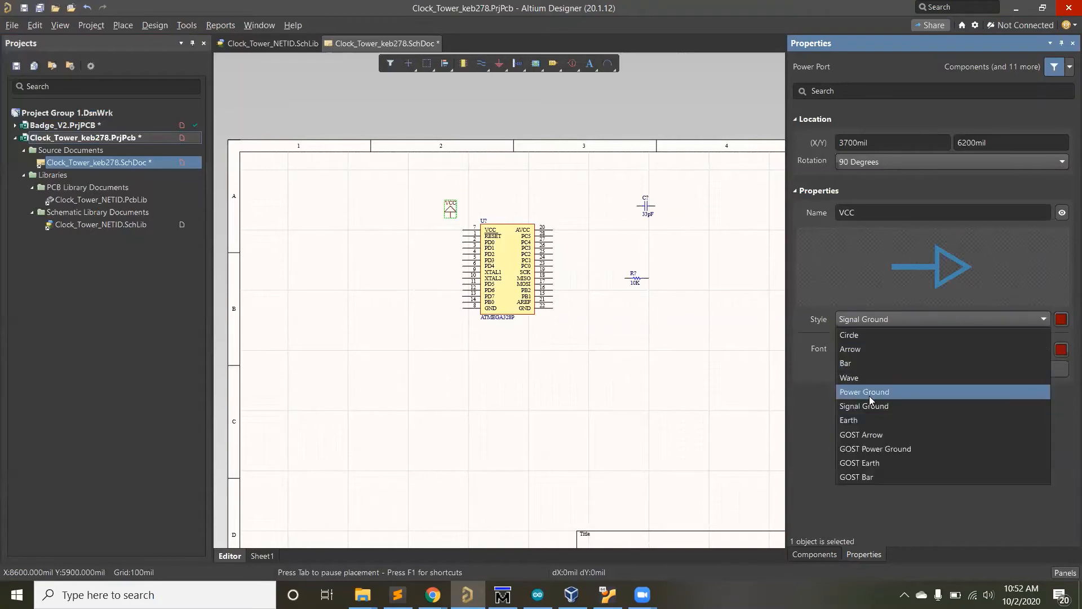
{"action": "left_click", "coordinate": [869, 395]}
{"action": "left_click", "coordinate": [894, 320]}
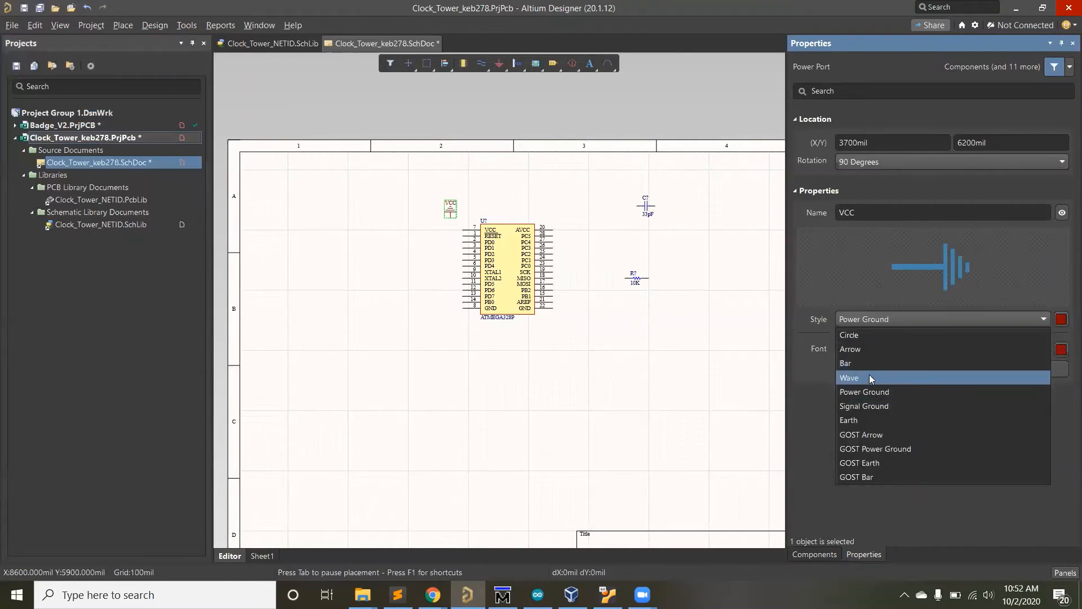
{"action": "left_click", "coordinate": [869, 363]}
{"action": "left_click", "coordinate": [437, 194]}
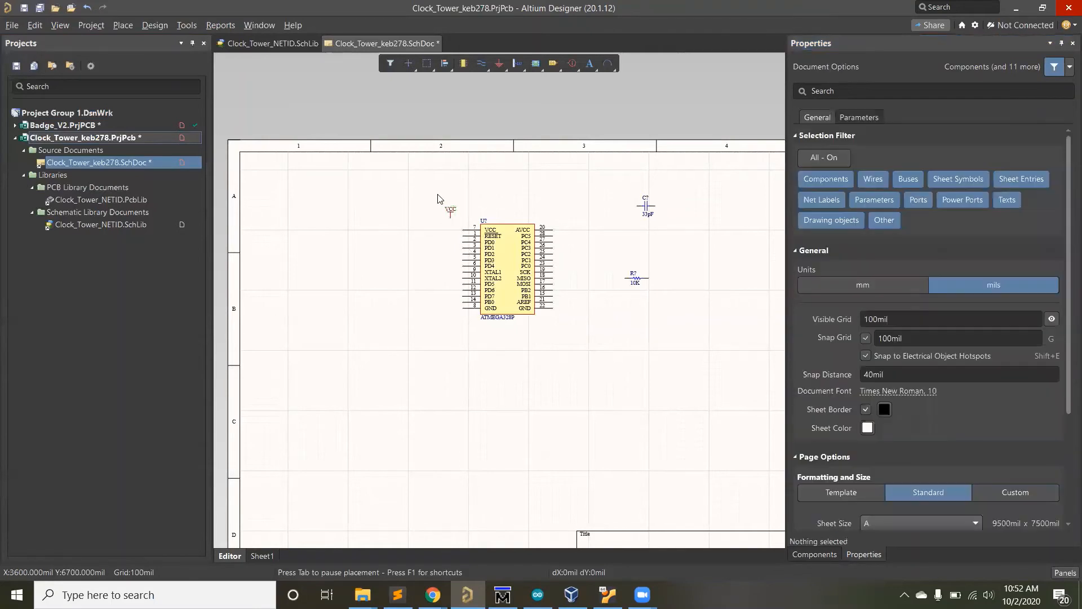
{"action": "scroll", "coordinate": [436, 194], "scroll_direction": "up", "scroll_amount": 2, "text": "ctrl"}
{"action": "scroll", "coordinate": [506, 246], "scroll_direction": "up", "scroll_amount": 1, "text": "ctrl"}
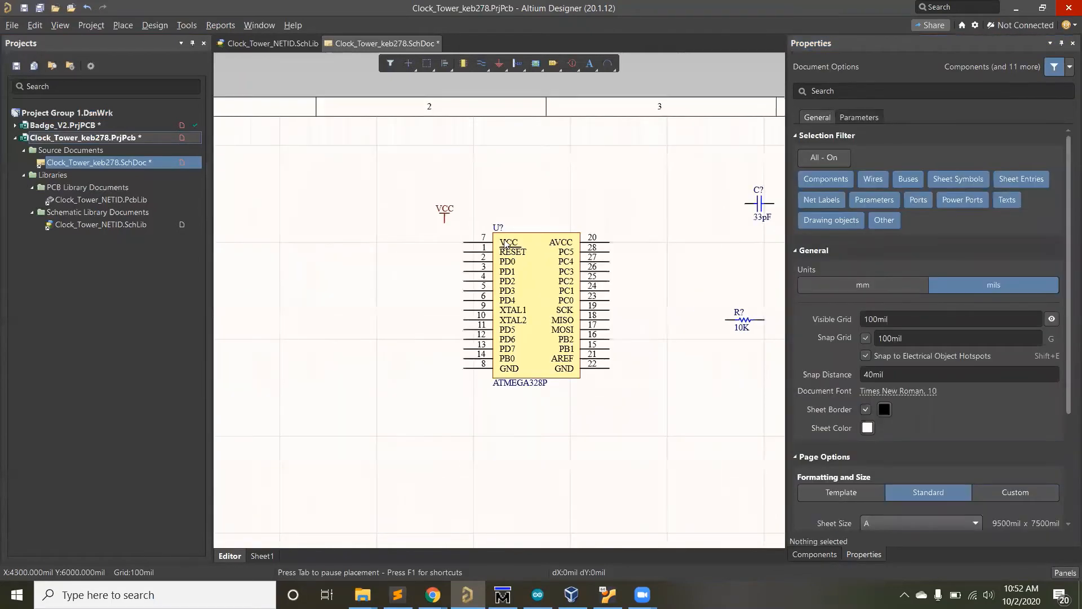
{"action": "left_click", "coordinate": [450, 211]}
{"action": "left_click", "coordinate": [397, 240]}
{"action": "left_click", "coordinate": [439, 212]}
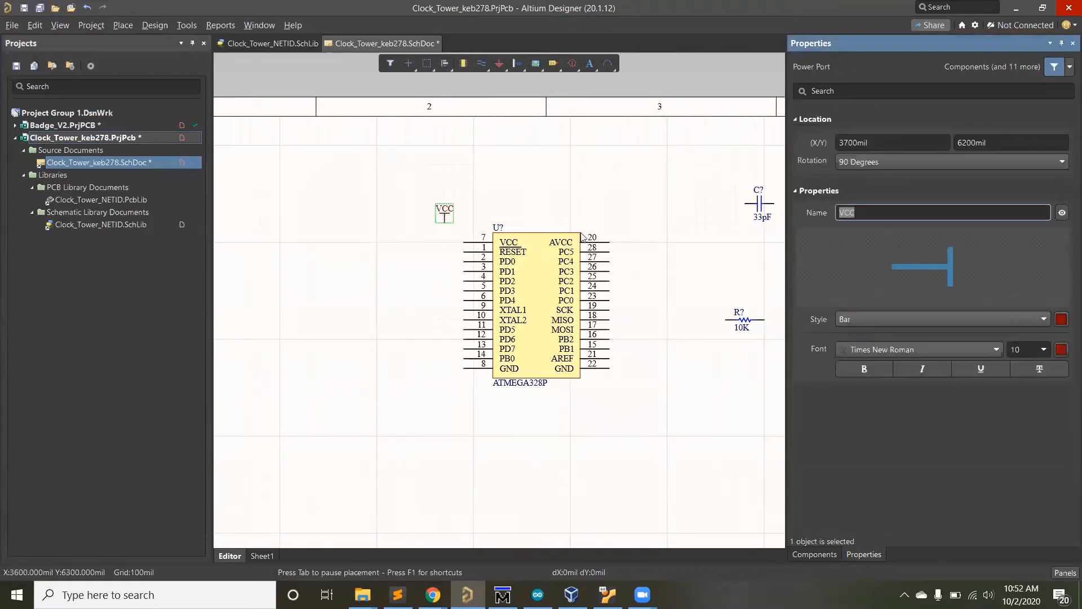
{"action": "left_click", "coordinate": [451, 247]}
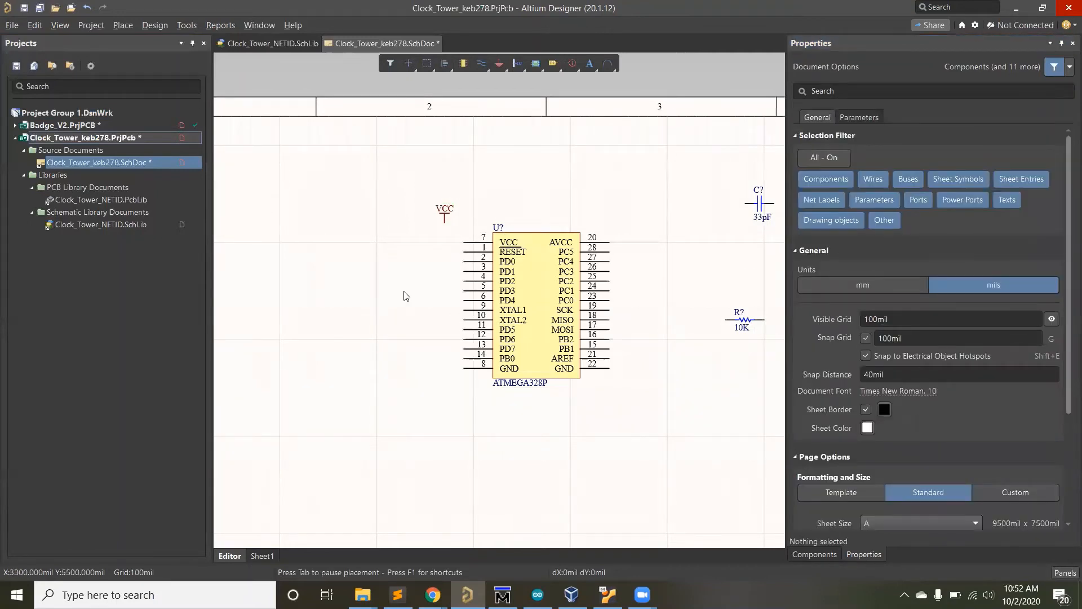
Wire the microcontroller's VCC pin 7 to the VCC power port.
{"action": "key", "text": "p"}
{"action": "key", "text": "w"}
{"action": "left_click", "coordinate": [464, 243]}
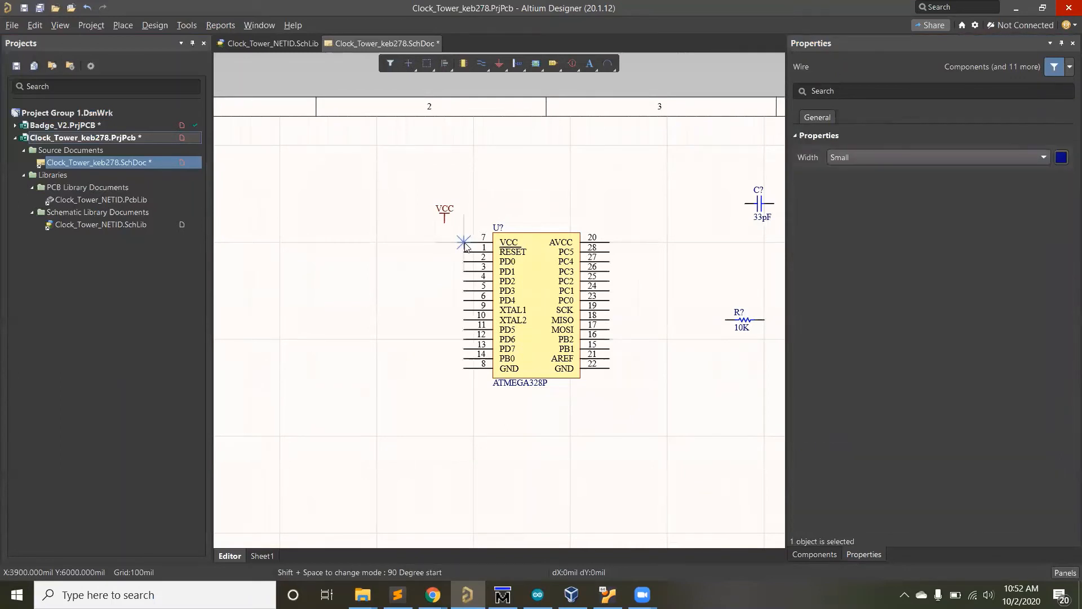
{"action": "left_click", "coordinate": [444, 224]}
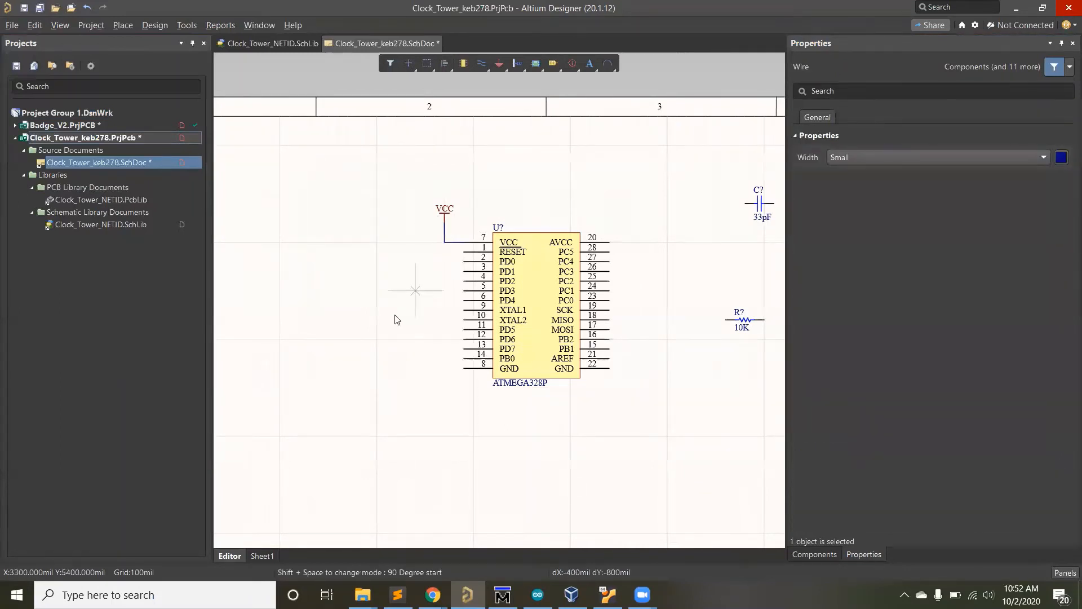
{"action": "right_click", "coordinate": [412, 309]}
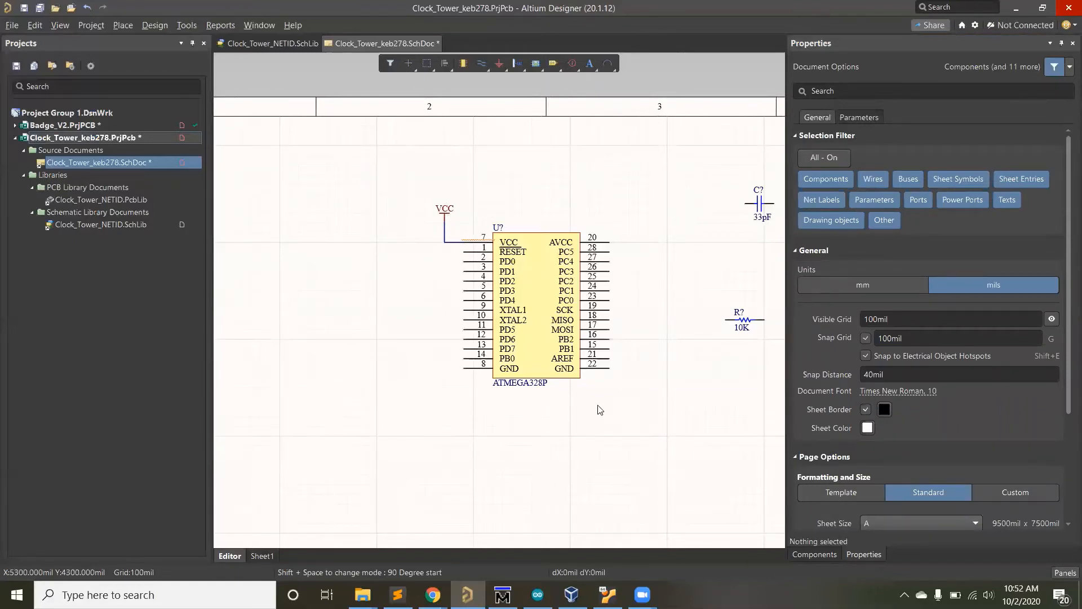
Add a power port near the microcontroller's lower right with the Power Ground style and the name GND.
{"action": "key", "text": "p"}
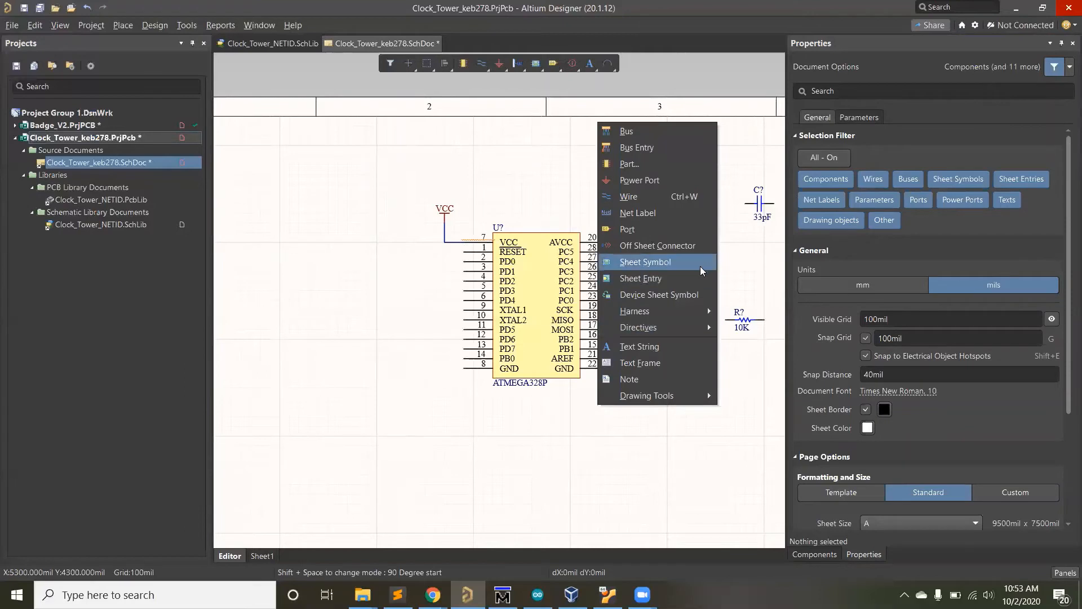
{"action": "left_click", "coordinate": [658, 182]}
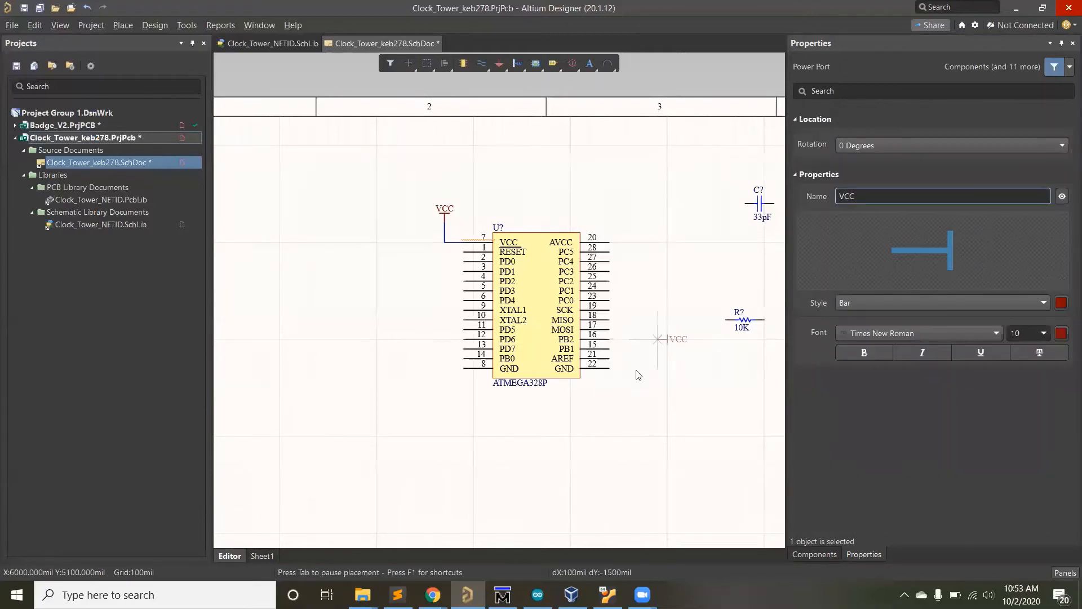
{"action": "key", "text": "Tab"}
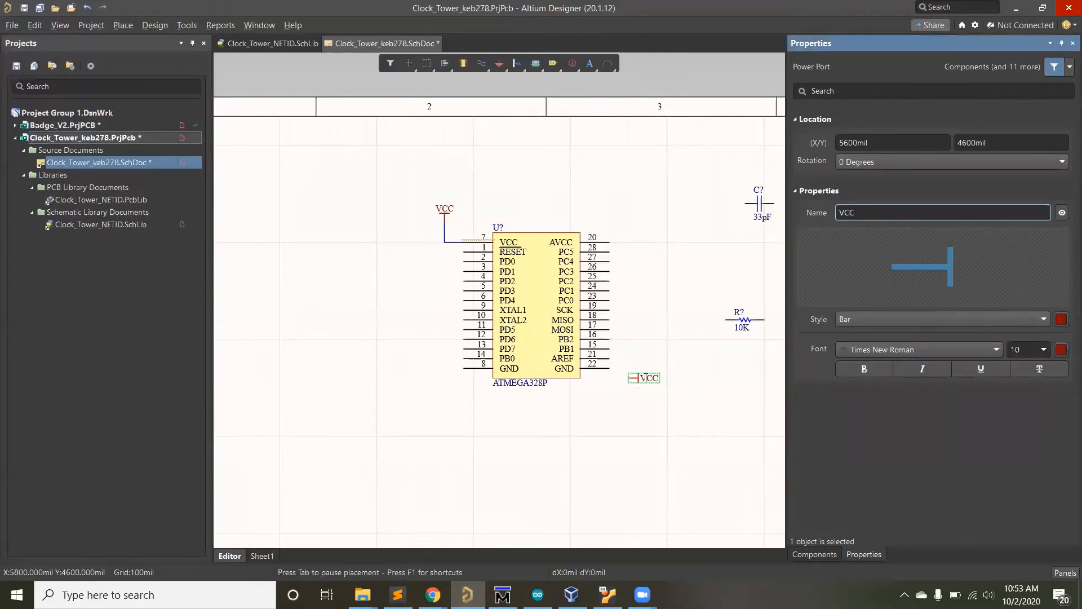
{"action": "left_click", "coordinate": [931, 314]}
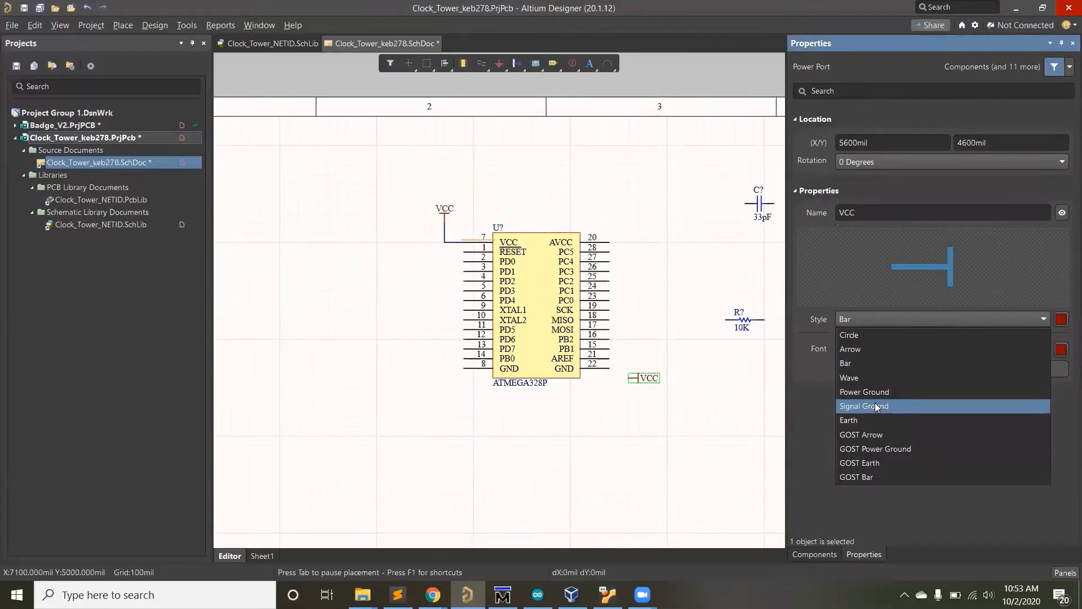
{"action": "left_click", "coordinate": [919, 391]}
{"action": "left_click", "coordinate": [863, 216]}
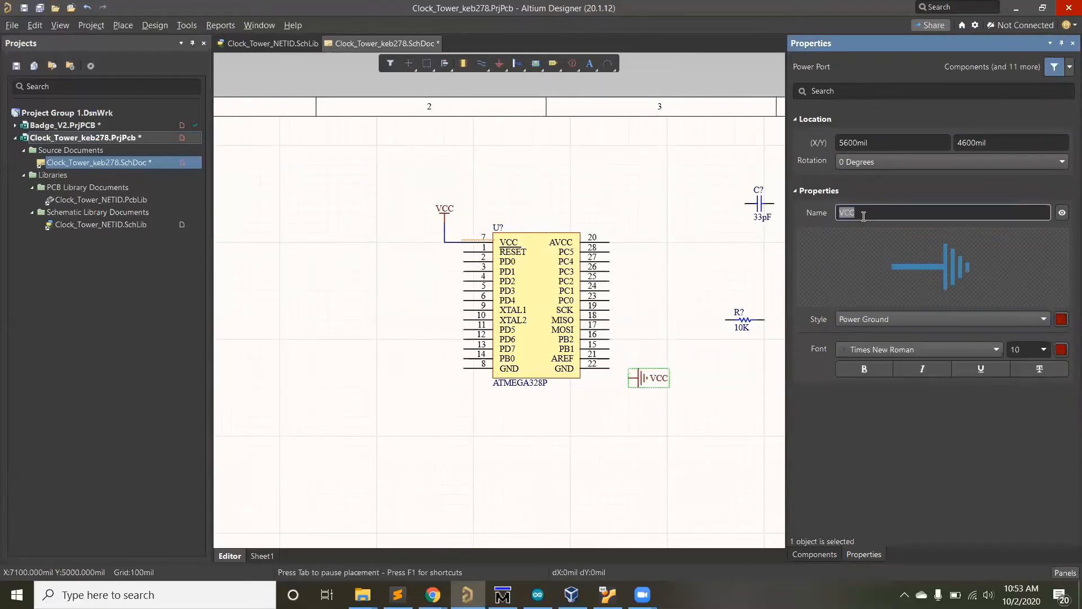
{"action": "type", "text": "GND"}
{"action": "key", "text": "Return"}
Rotate the GND power port to 270 degrees and position it just below and to the right of pin 22.
{"action": "left_click", "coordinate": [648, 388]}
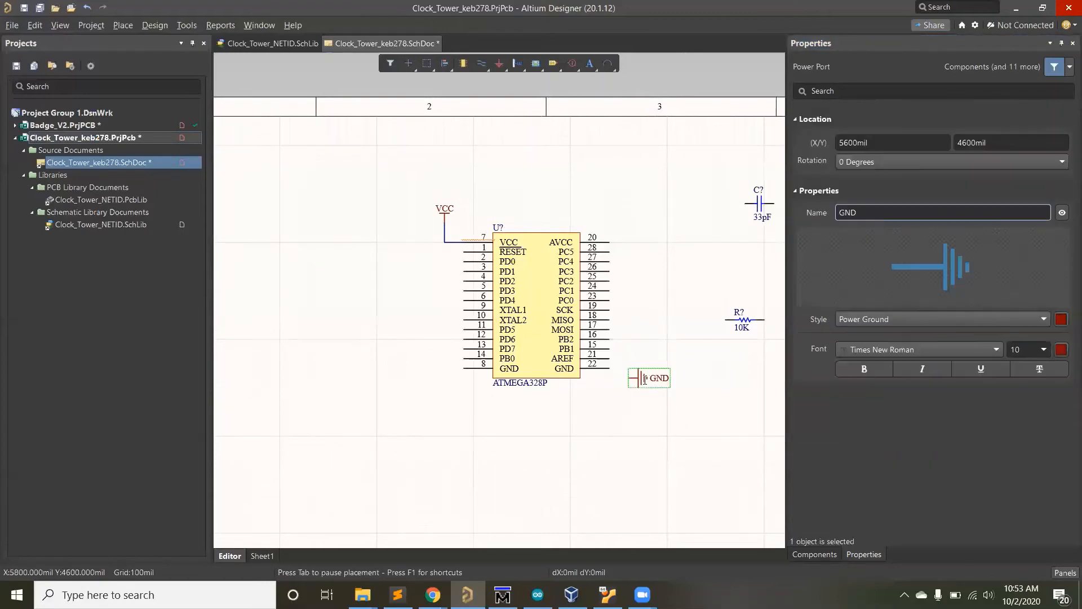
{"action": "key", "text": "space"}
{"action": "key", "text": "space"}
{"action": "key", "text": "space"}
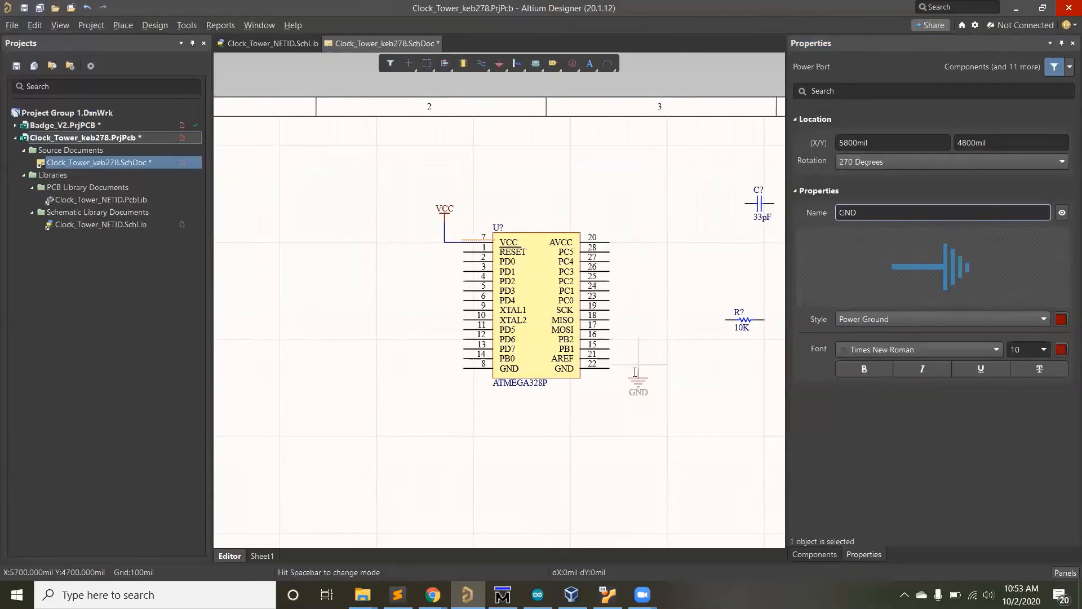
{"action": "left_click", "coordinate": [618, 389]}
Wire the microcontroller's GND pin 22 to the GND power port.
{"action": "key", "text": "p"}
{"action": "key", "text": "w"}
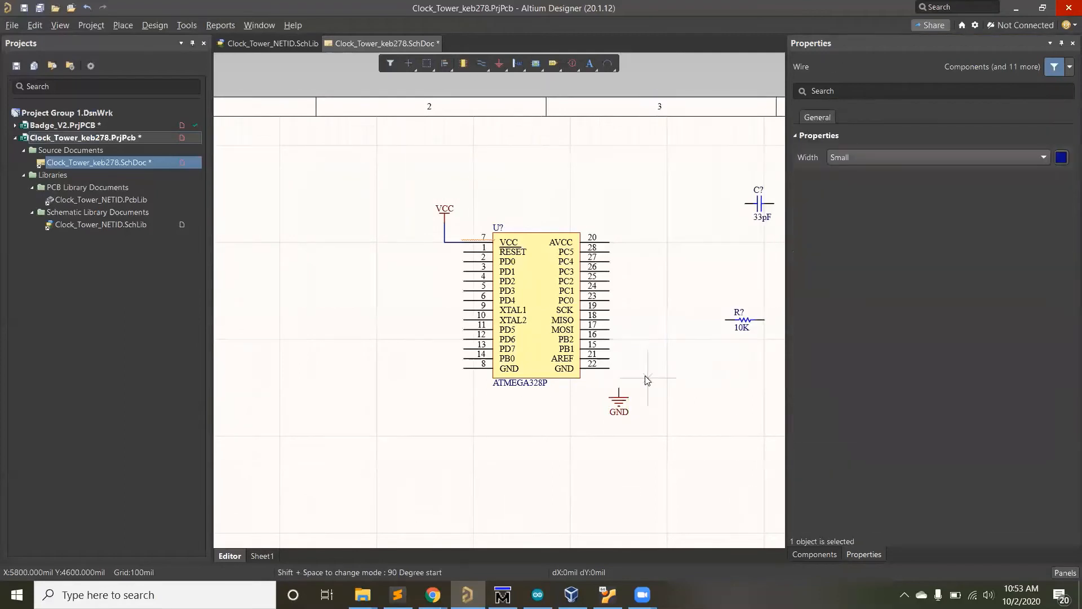
{"action": "left_click", "coordinate": [609, 369]}
{"action": "left_click", "coordinate": [618, 387]}
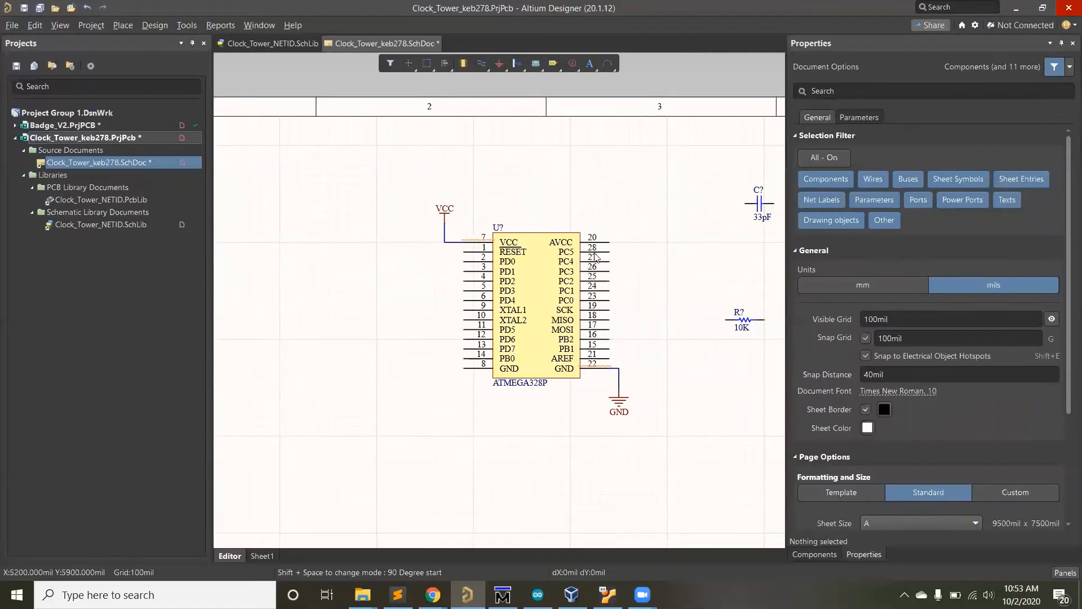
Place an off-sheet connector to the right of the microcontroller's PC0 pin and set its net name to LED1.
{"action": "key", "text": "p"}
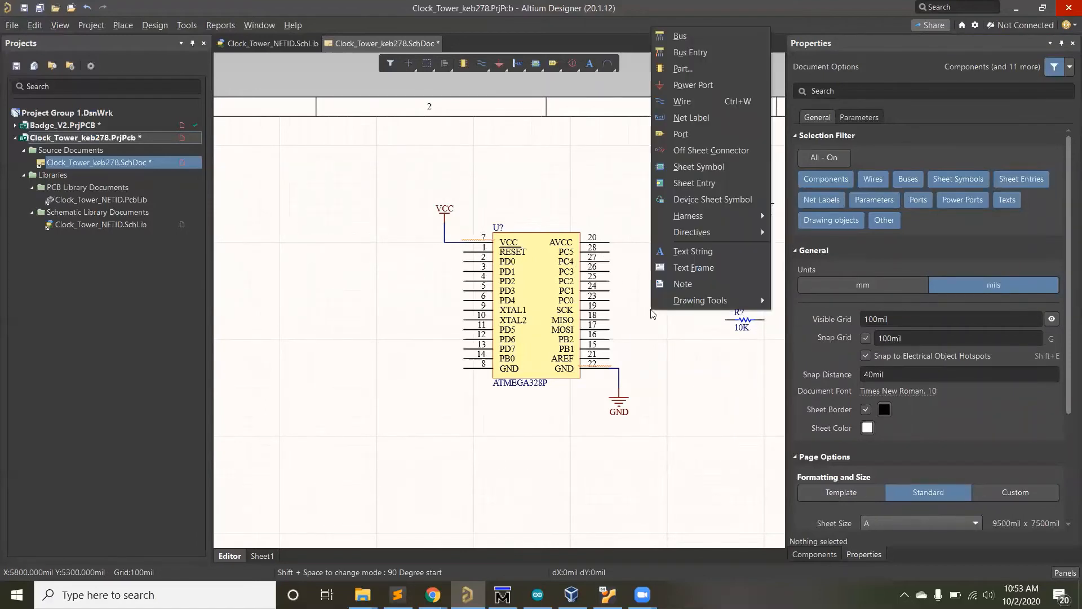
{"action": "left_click", "coordinate": [740, 151]}
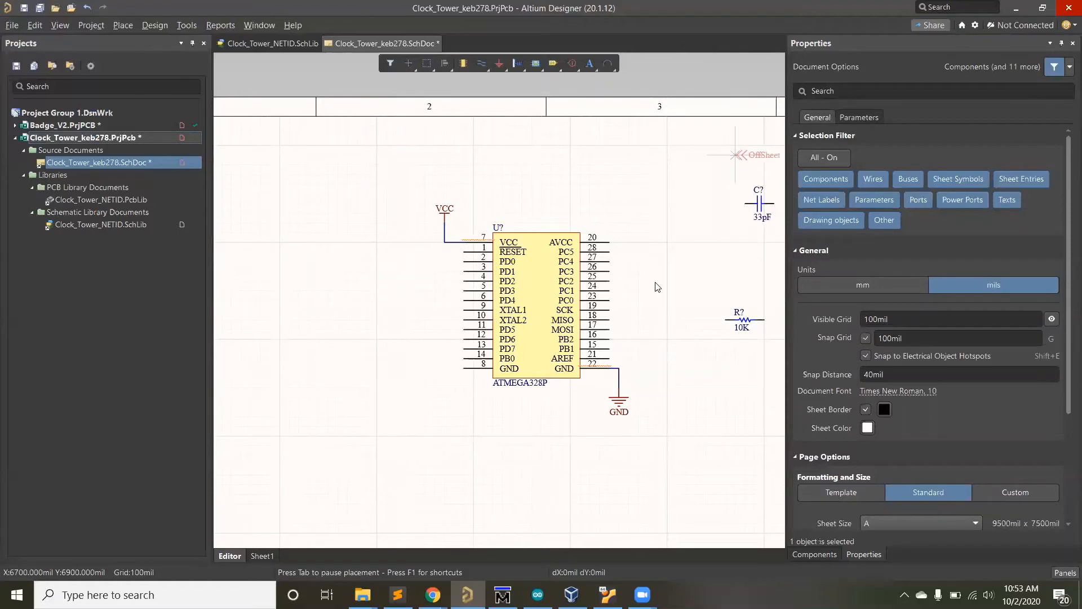
{"action": "left_click", "coordinate": [629, 300]}
{"action": "key", "text": "Tab"}
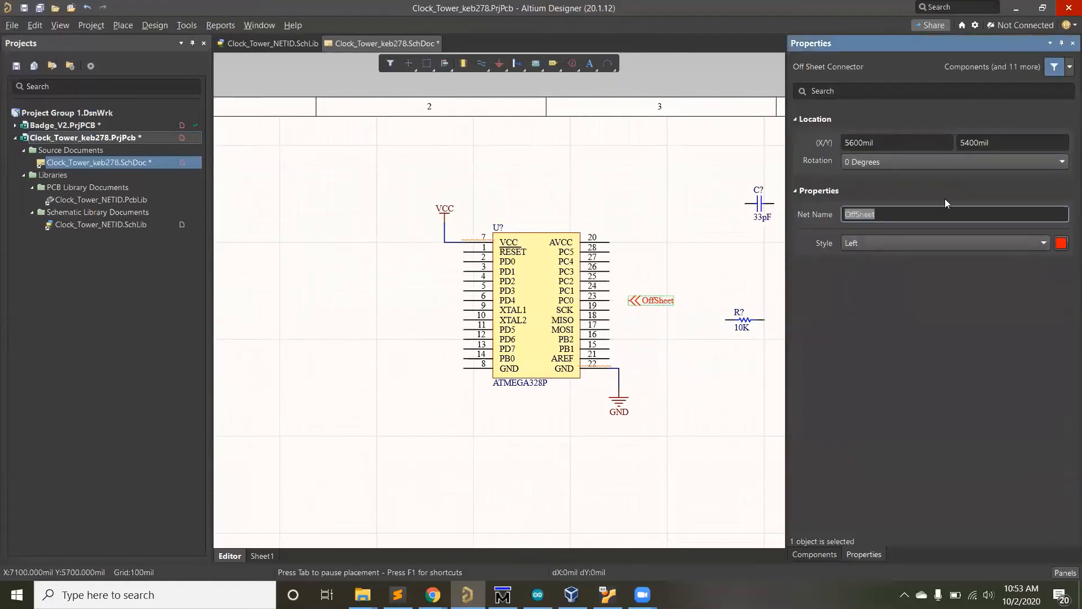
{"action": "type", "text": "LED1"}
{"action": "key", "text": "Return"}
{"action": "left_click", "coordinate": [699, 458]}
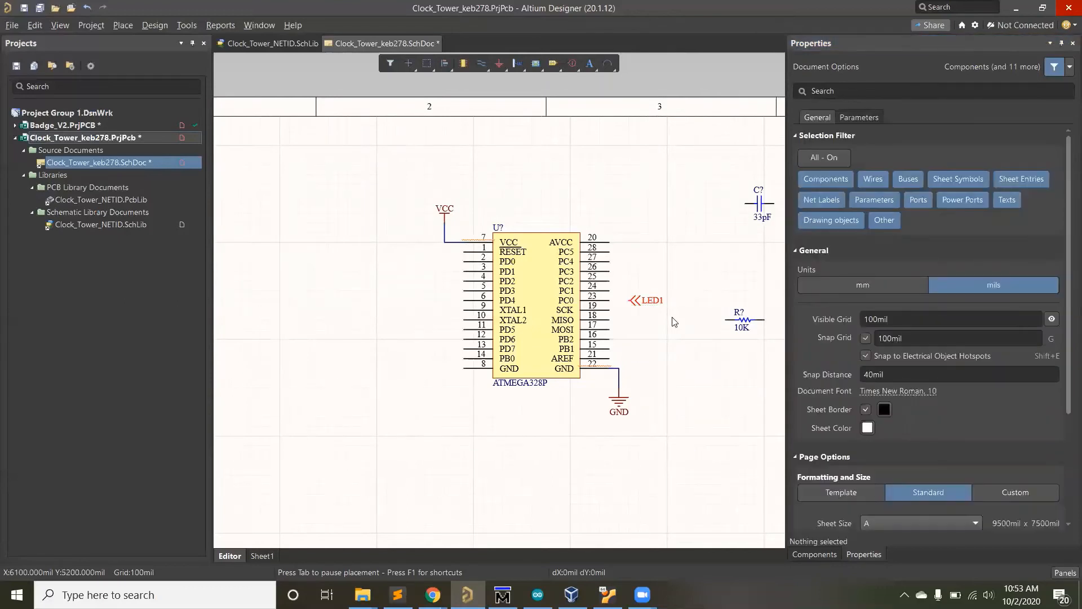
Wire the LED1 off-sheet connector to the microcontroller's PC0 pin 23.
{"action": "key", "text": "ctrl+w"}
{"action": "left_click", "coordinate": [629, 300]}
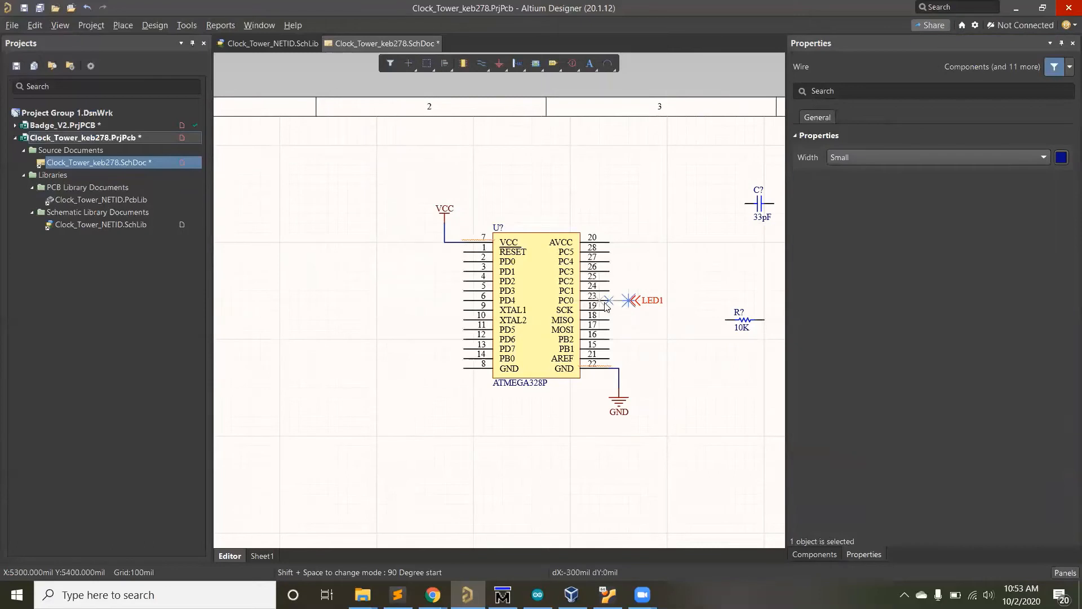
{"action": "left_click", "coordinate": [606, 301]}
{"action": "key", "text": "Escape"}
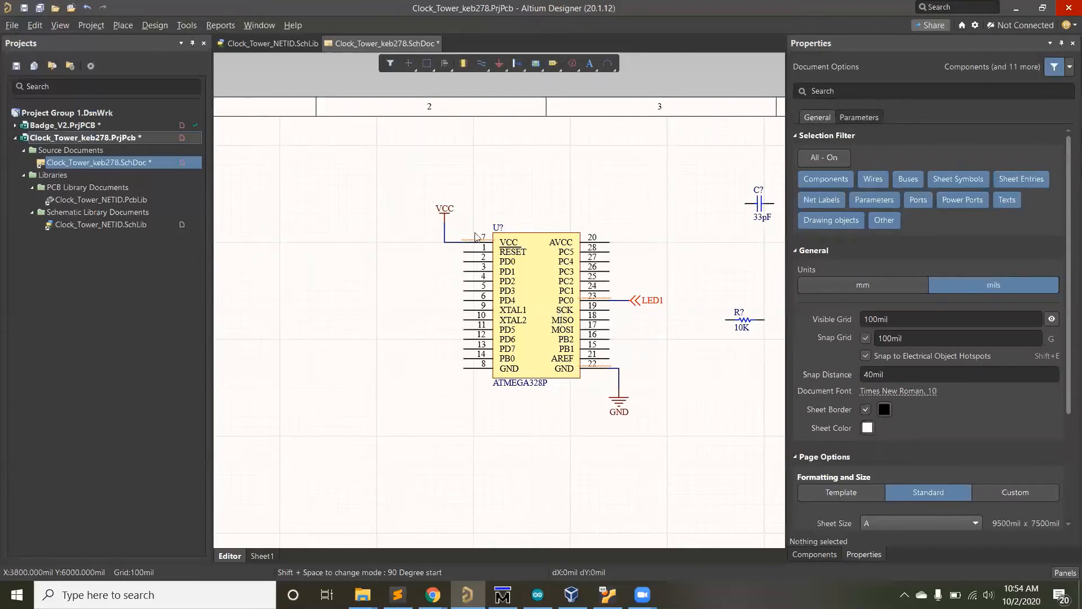
{"action": "left_click", "coordinate": [466, 258]}
{"action": "left_click", "coordinate": [407, 334]}
Place a CAP100n capacitor from the Clock_Tower_NETID.SchLib library, turned vertical, left of the microcontroller and just below its VCC wire.
{"action": "scroll", "coordinate": [365, 347], "scroll_direction": "down", "scroll_amount": 1, "text": "ctrl"}
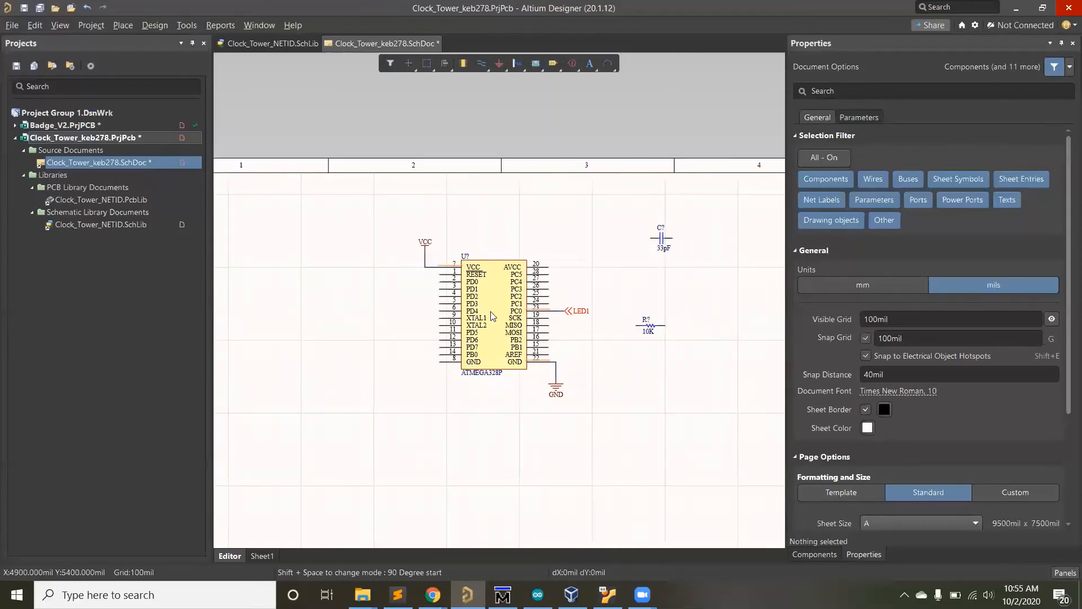
{"action": "scroll", "coordinate": [478, 311], "scroll_direction": "up", "scroll_amount": 1, "text": "ctrl"}
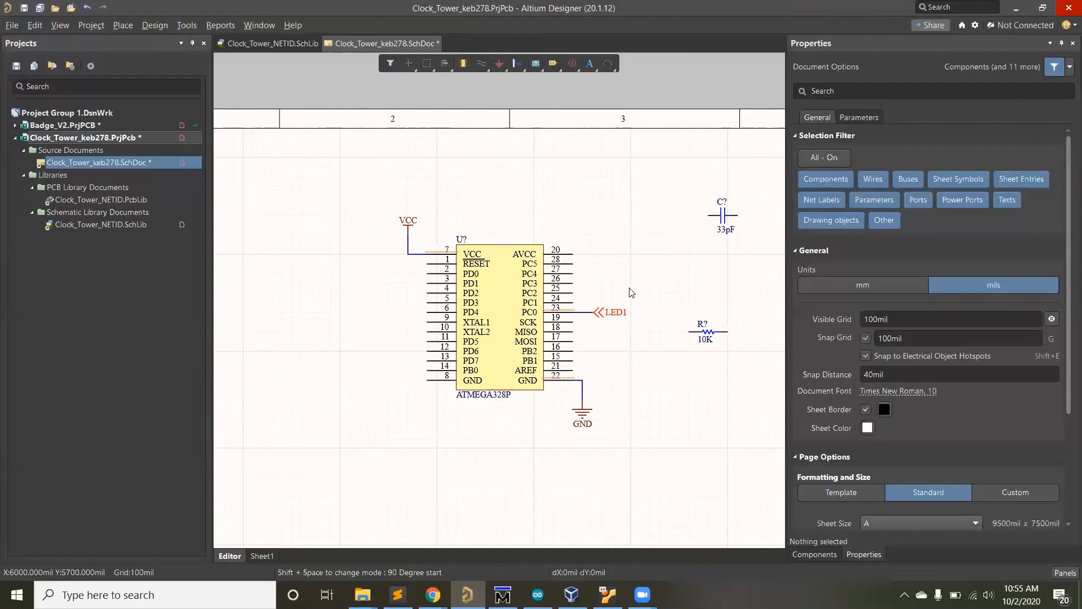
{"action": "key", "text": "p"}
{"action": "key", "text": "p"}
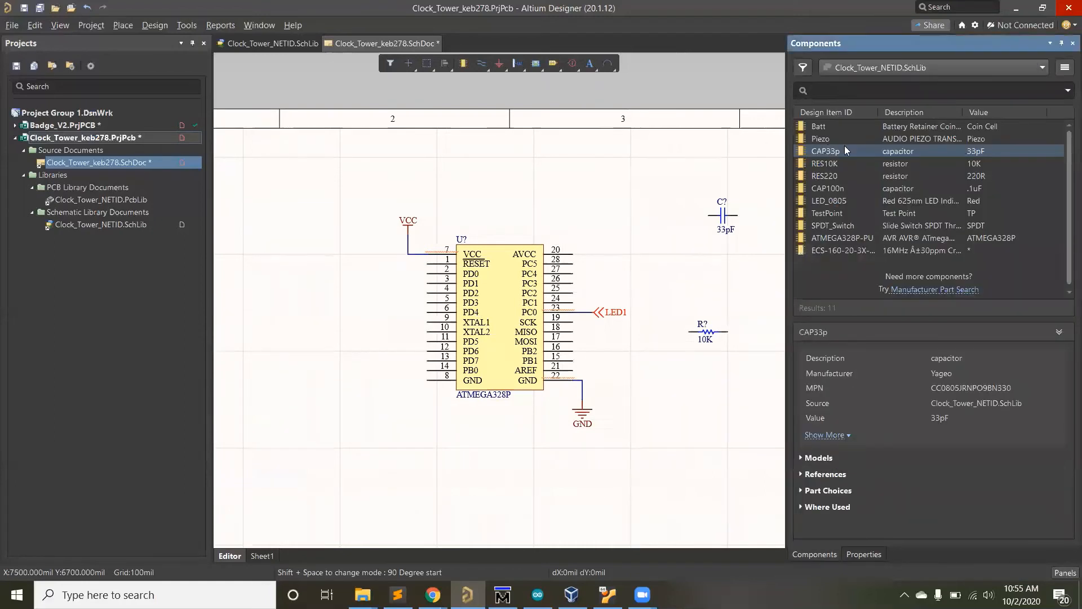
{"action": "left_click_drag", "start_coordinate": [842, 189], "coordinate": [388, 265]}
{"action": "key", "text": "space"}
Move the VCC power port left so it lines up directly above the .1uF capacitor.
{"action": "left_click", "coordinate": [410, 242]}
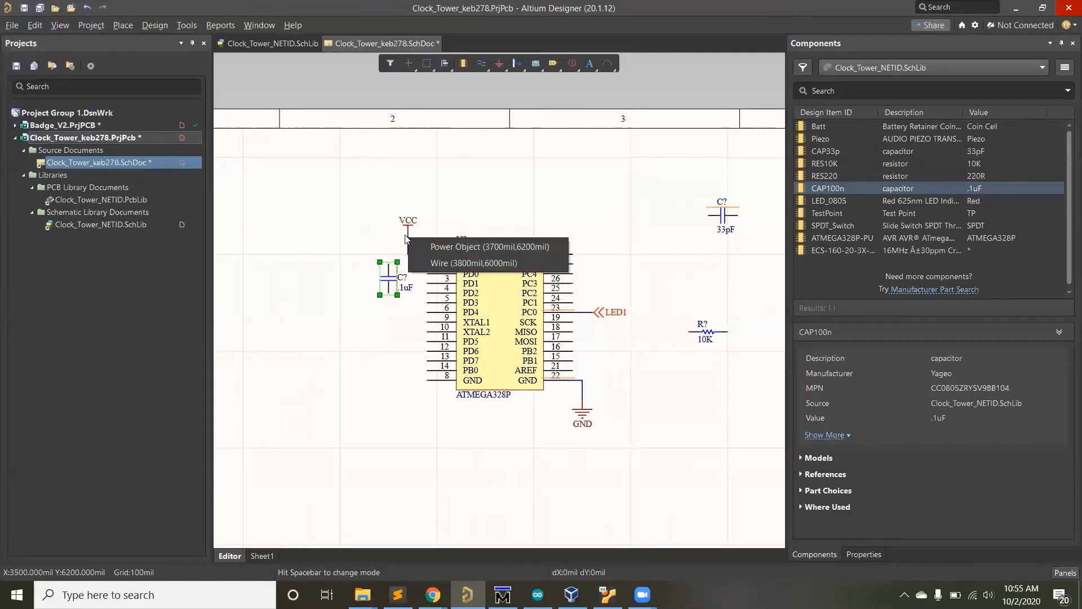
{"action": "left_click", "coordinate": [412, 242]}
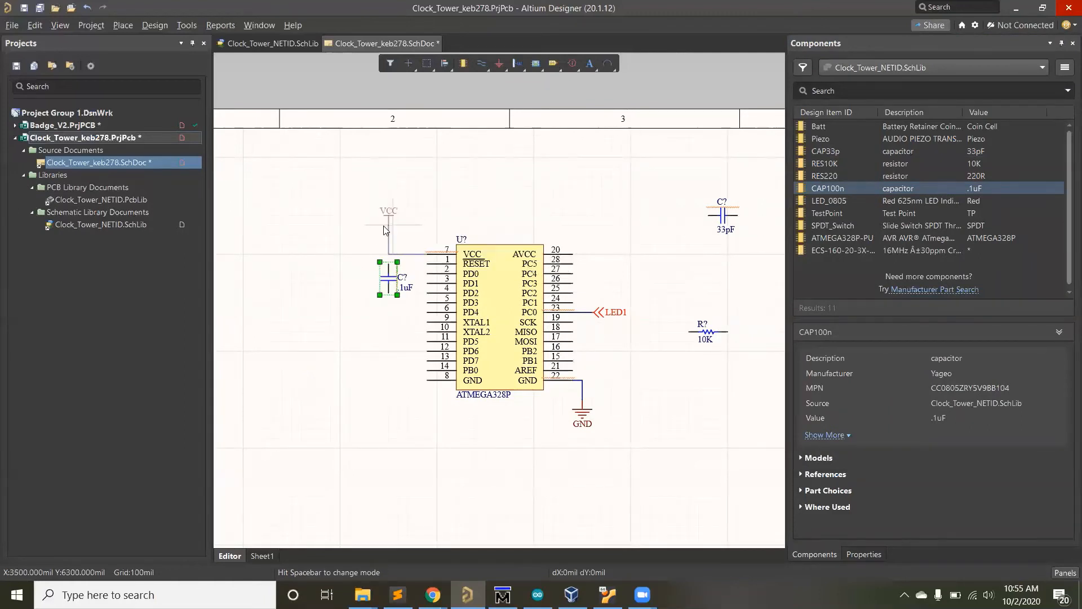
{"action": "left_click", "coordinate": [387, 229]}
{"action": "left_click", "coordinate": [394, 404]}
Wire the corner of the VCC wire down to the upper pin of the .1uF capacitor.
{"action": "key", "text": "p"}
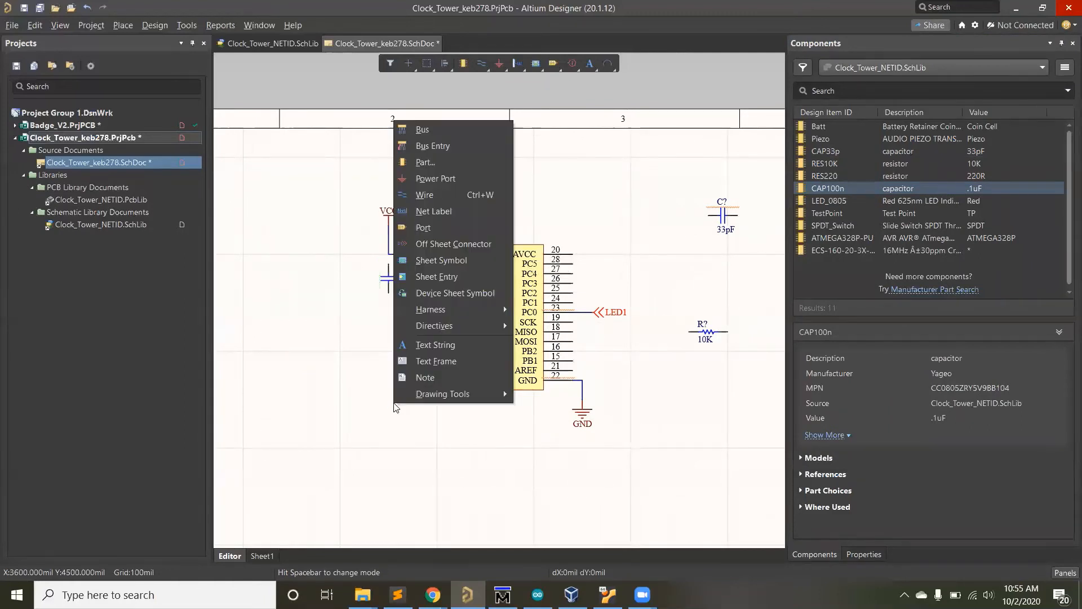
{"action": "key", "text": "w"}
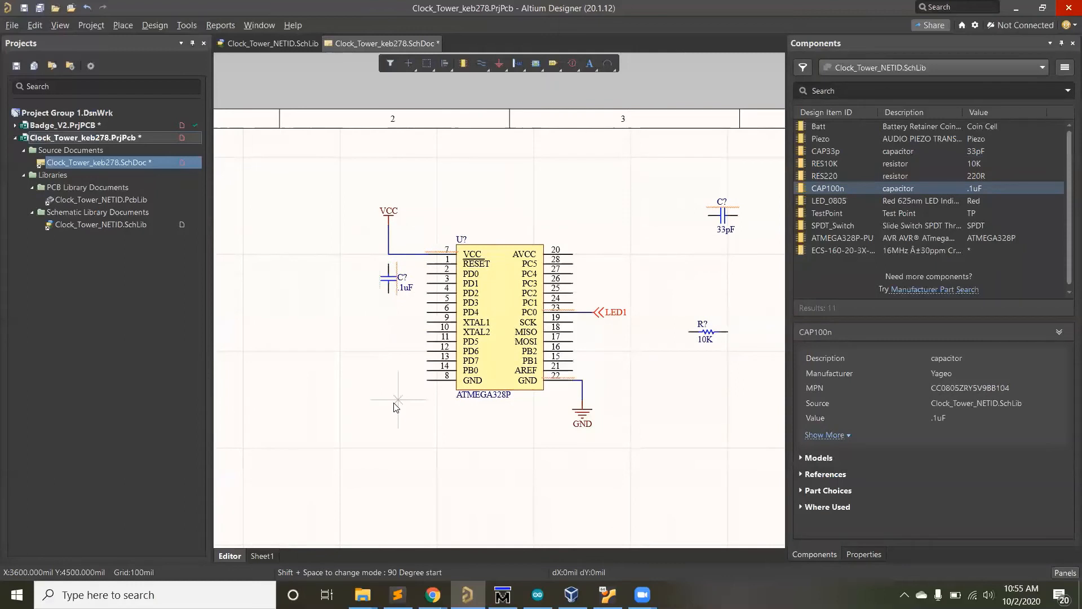
{"action": "left_click", "coordinate": [388, 254]}
{"action": "left_click", "coordinate": [389, 264]}
Copy the GND power port at pin 22 and paste it just below the .1uF capacitor.
{"action": "left_click", "coordinate": [581, 419]}
{"action": "key", "text": "ctrl+c"}
{"action": "key", "text": "ctrl+v"}
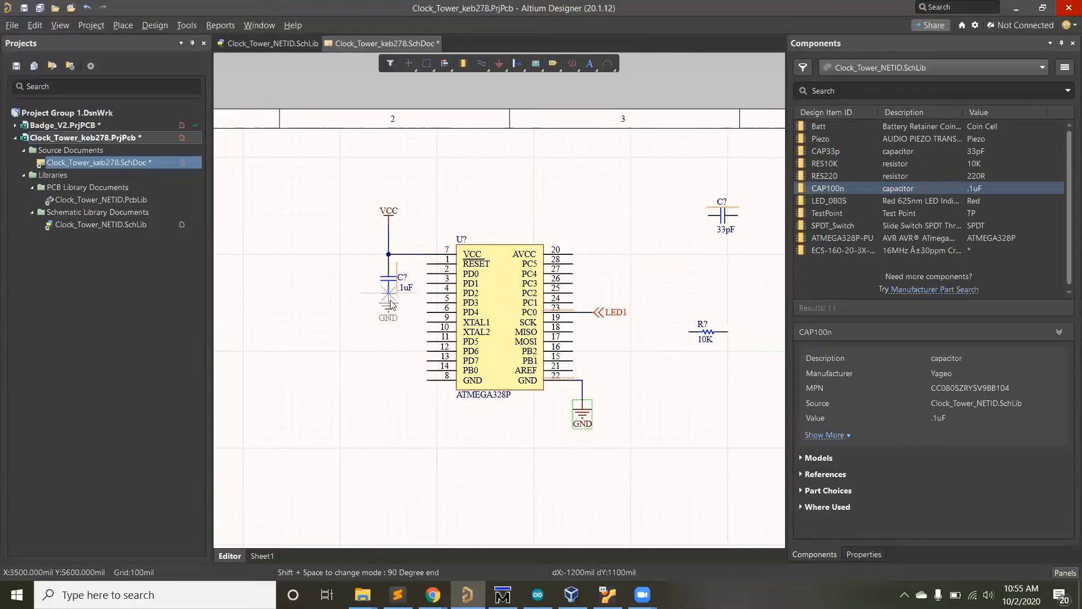
{"action": "left_click", "coordinate": [391, 309]}
Wire the new GND power port to the lower pin of the .1uF capacitor.
{"action": "key", "text": "p"}
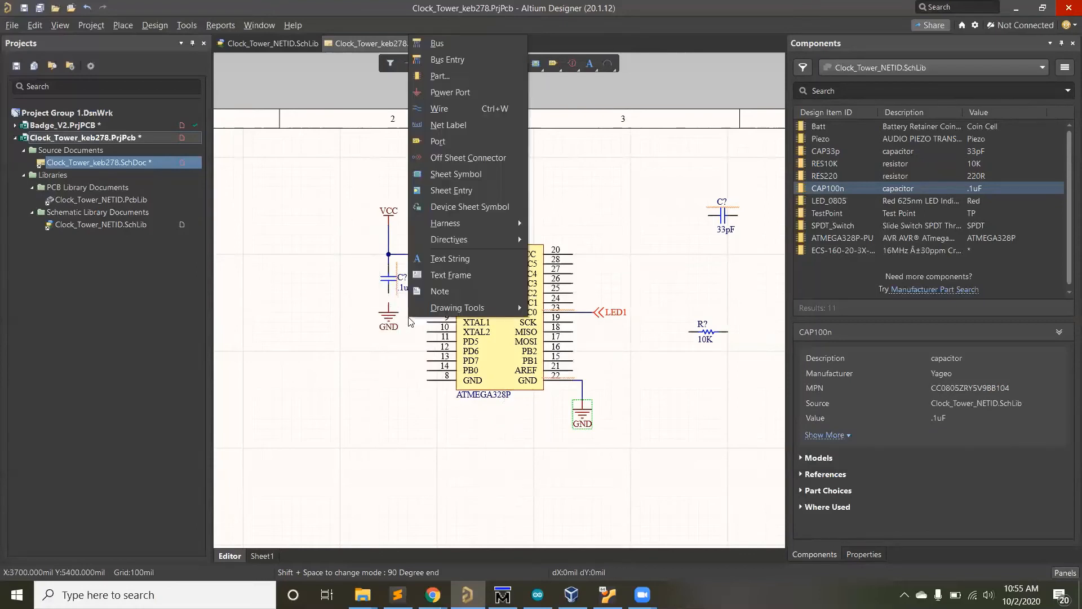
{"action": "key", "text": "w"}
{"action": "left_click", "coordinate": [388, 304]}
{"action": "left_click", "coordinate": [389, 294]}
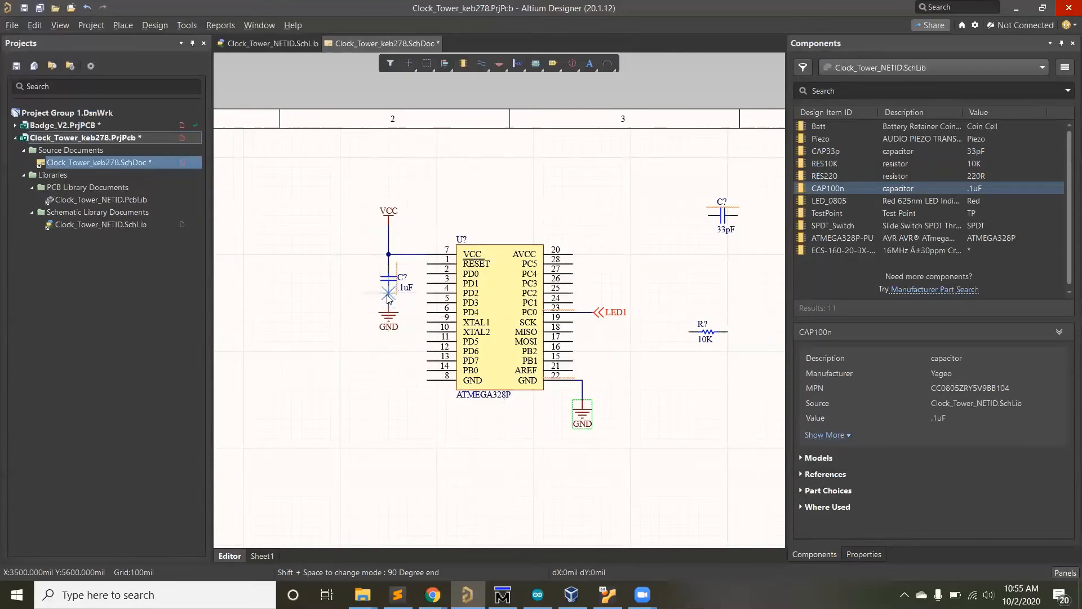
{"action": "right_click", "coordinate": [277, 360]}
Tighten the decoupling circuit by moving the VCC port down and the GND port up, closer to the .1uF capacitor.
{"action": "left_click", "coordinate": [395, 416]}
{"action": "left_click_drag", "start_coordinate": [391, 216], "coordinate": [389, 235]}
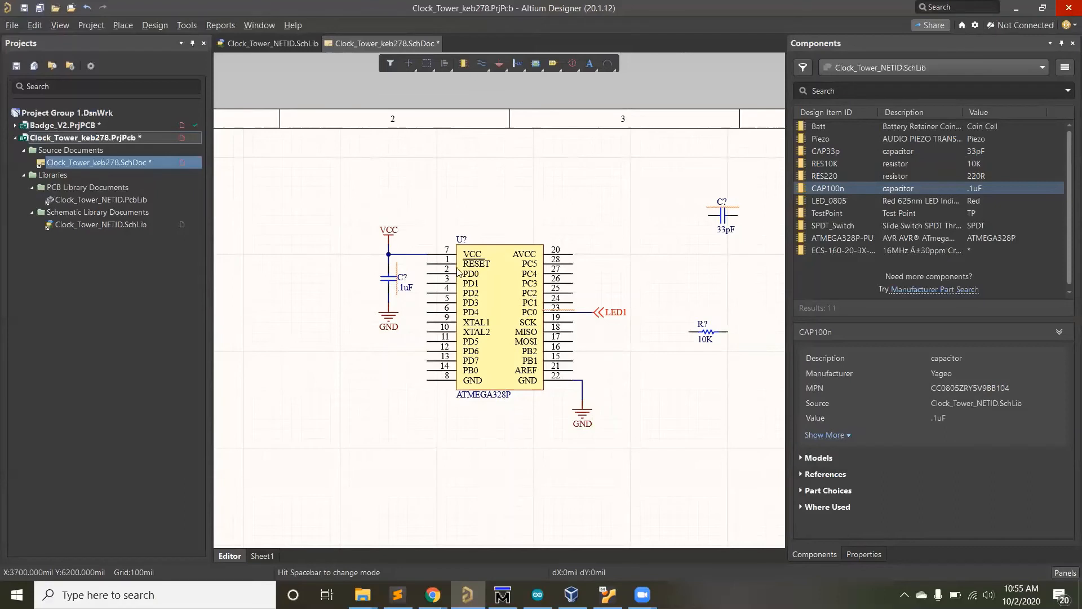
{"action": "left_click_drag", "start_coordinate": [391, 322], "coordinate": [388, 300]}
Place the Piezo component left of the microcontroller and the Batt coin cell below the Piezo.
{"action": "scroll", "coordinate": [407, 292], "scroll_direction": "down", "scroll_amount": 2, "text": "ctrl"}
{"action": "scroll", "coordinate": [681, 399], "scroll_direction": "down", "scroll_amount": 1, "text": "ctrl"}
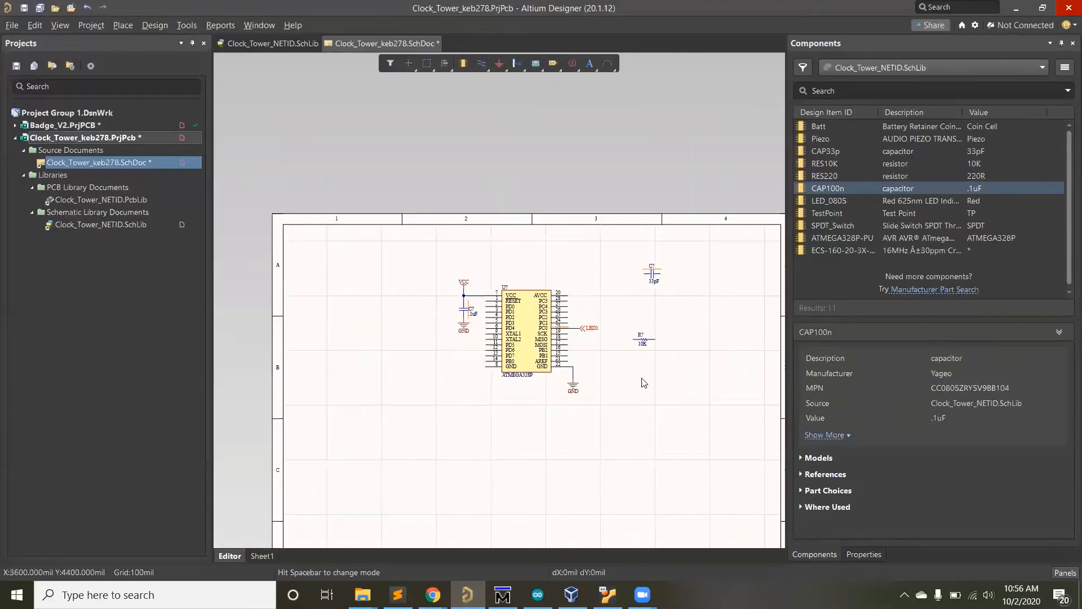
{"action": "scroll", "coordinate": [644, 383], "scroll_direction": "up", "scroll_amount": 1, "text": "ctrl"}
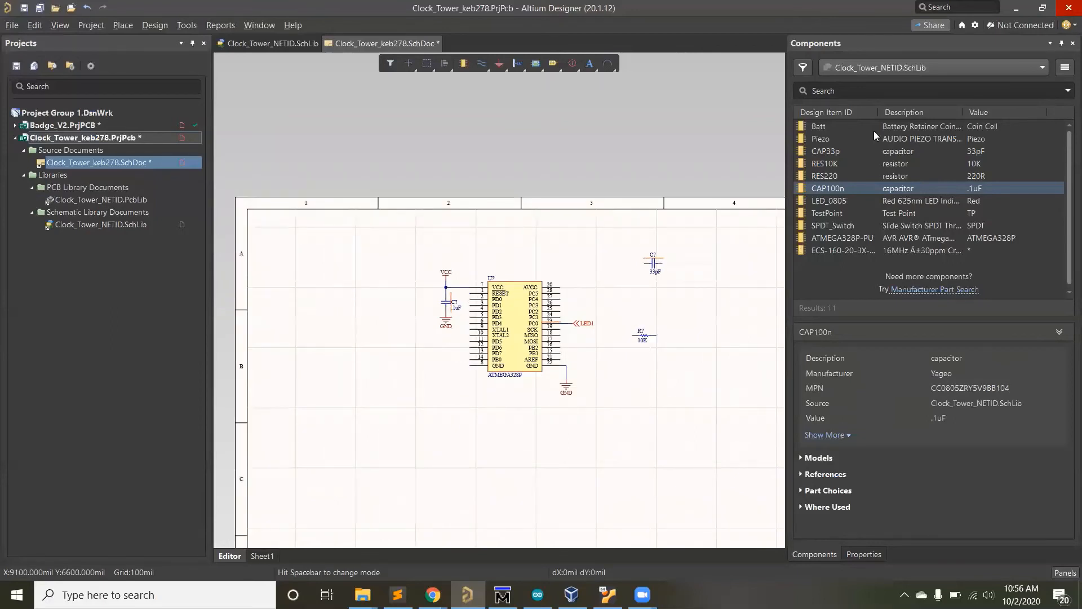
{"action": "left_click_drag", "start_coordinate": [839, 138], "coordinate": [341, 350]}
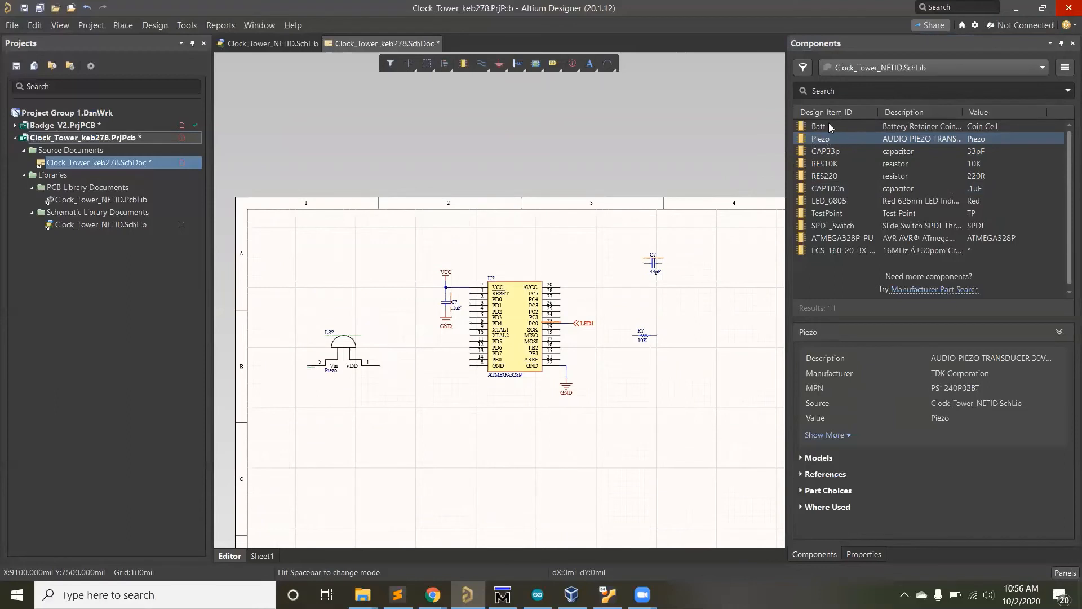
{"action": "left_click_drag", "start_coordinate": [843, 128], "coordinate": [362, 461]}
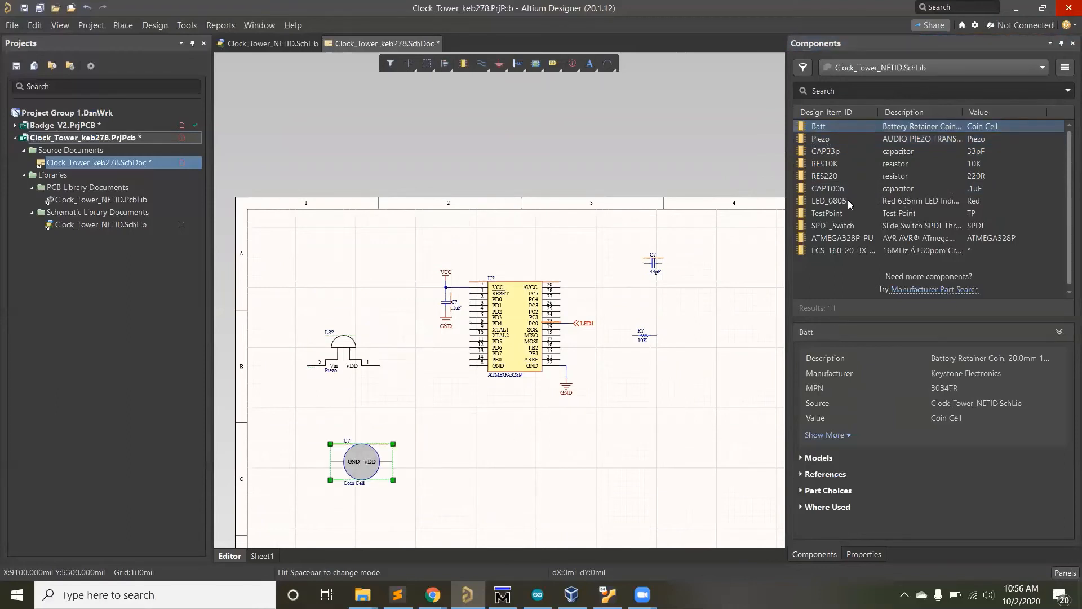
Place an LED_0805 at the lower right of the 10K resistor and an SPDT_Switch below the microcontroller.
{"action": "left_click_drag", "start_coordinate": [850, 203], "coordinate": [725, 394]}
{"action": "left_click_drag", "start_coordinate": [842, 225], "coordinate": [572, 480]}
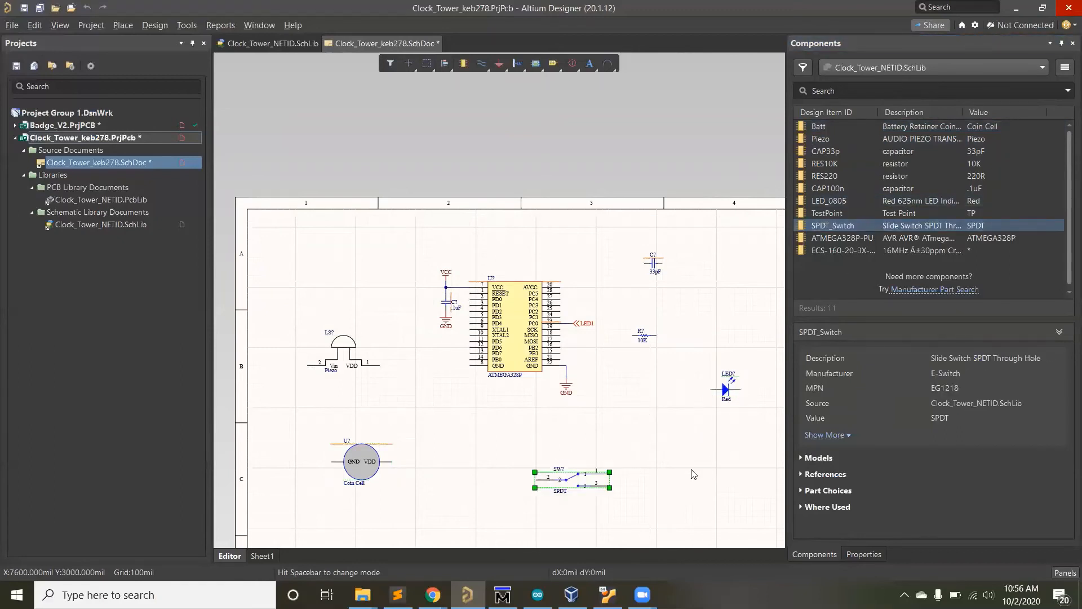
{"action": "left_click", "coordinate": [693, 474]}
Move the Piezo further up and left, and shift the coin cell down and right into the free space below the microcontroller.
{"action": "left_click_drag", "start_coordinate": [342, 352], "coordinate": [300, 339]}
{"action": "scroll", "coordinate": [315, 338], "scroll_direction": "up", "scroll_amount": 1, "text": "ctrl"}
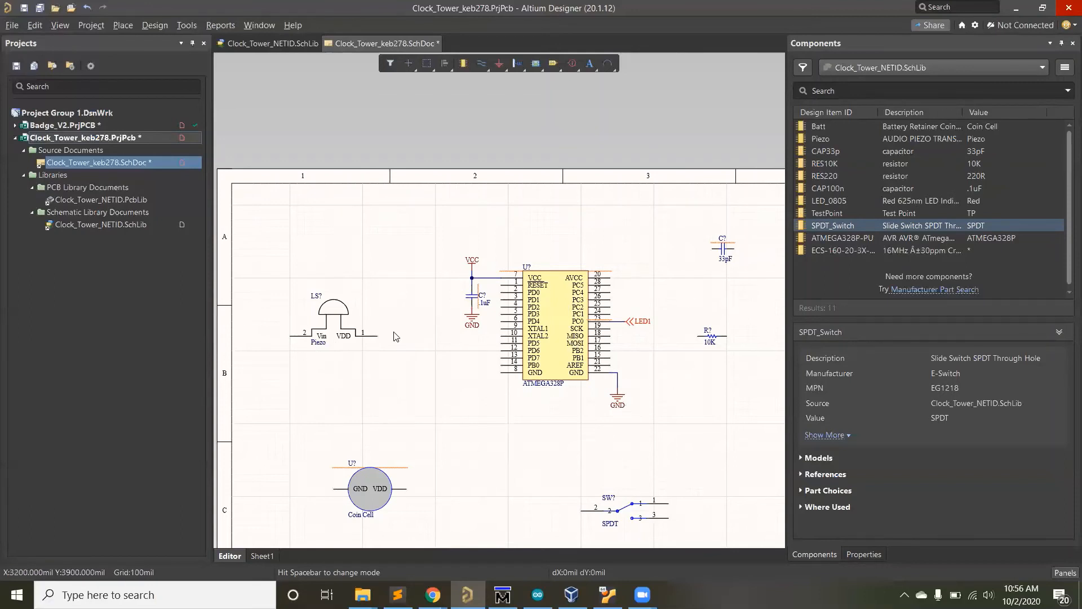
{"action": "scroll", "coordinate": [396, 336], "scroll_direction": "down", "scroll_amount": 2}
{"action": "scroll", "coordinate": [487, 422], "scroll_direction": "down", "scroll_amount": 1}
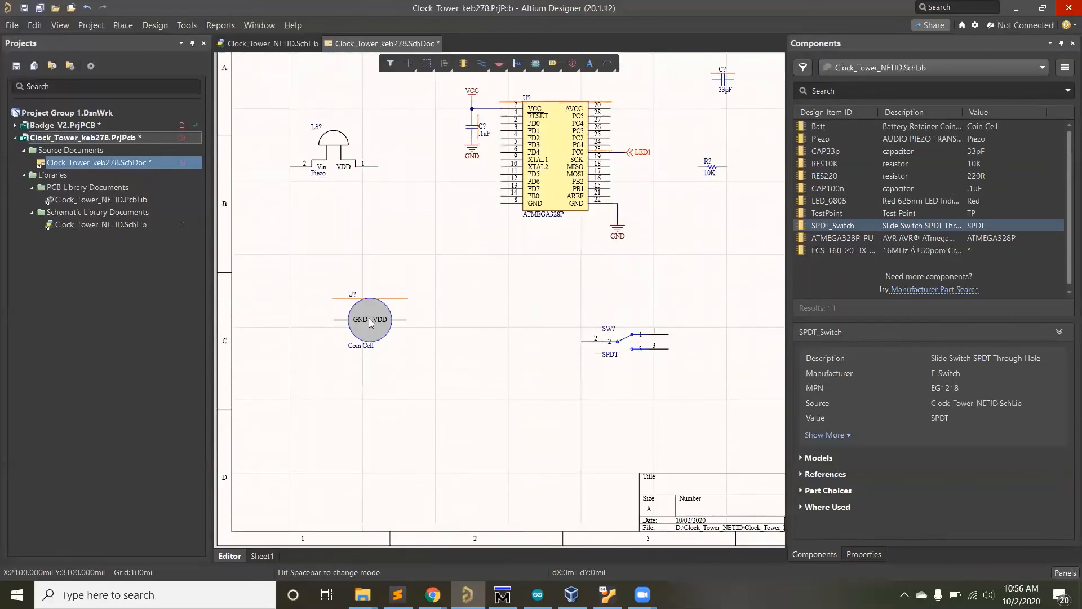
{"action": "left_click_drag", "start_coordinate": [366, 315], "coordinate": [447, 409]}
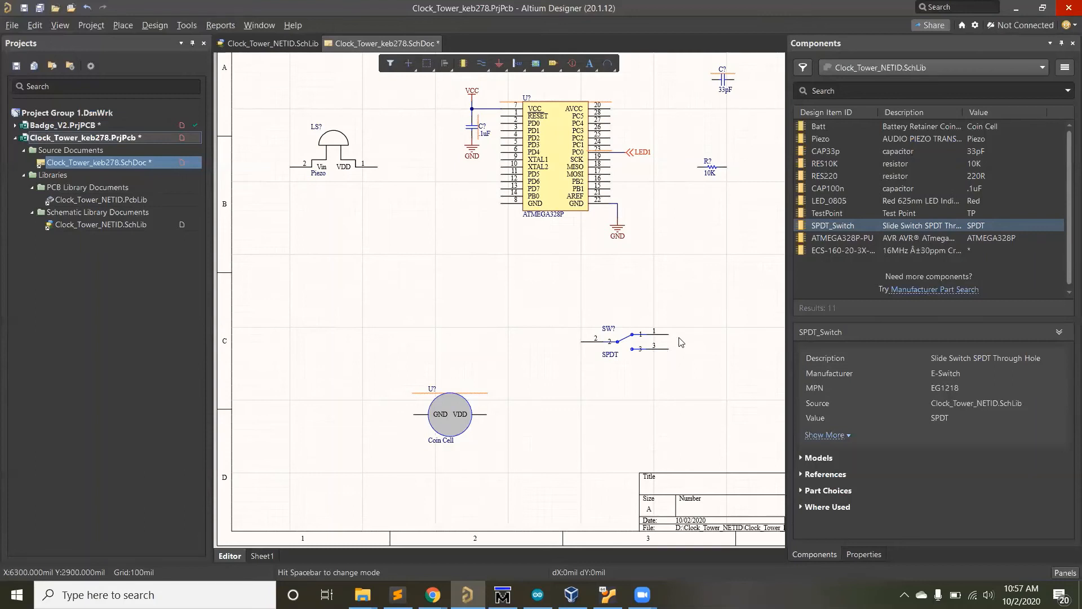
Place a RES220 resistor in the free area below the red LED.
{"action": "right_click_drag", "start_coordinate": [582, 311], "coordinate": [411, 331]}
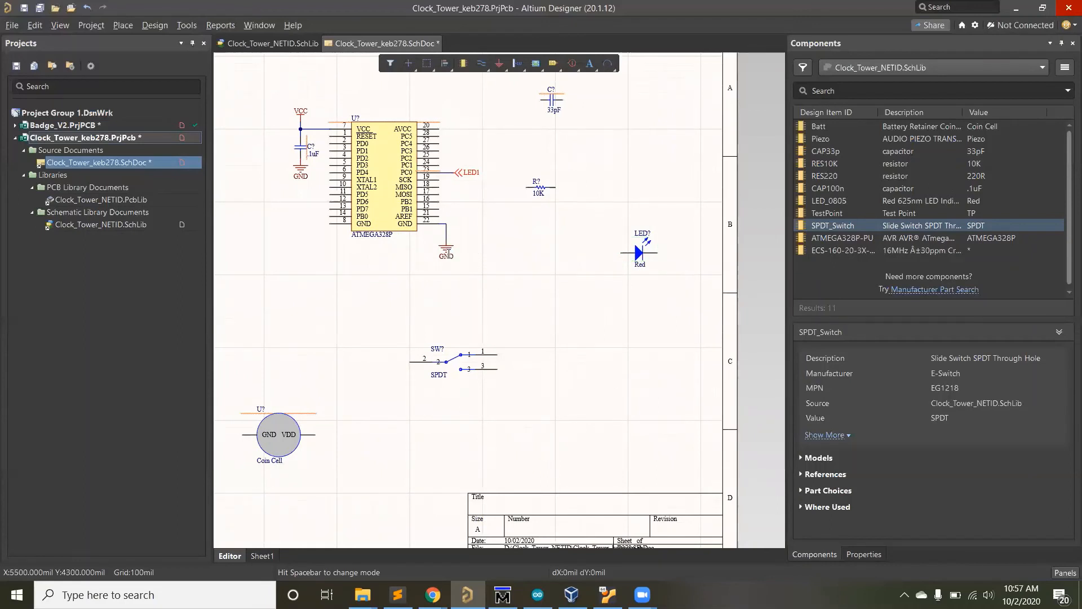
{"action": "left_click_drag", "start_coordinate": [447, 252], "coordinate": [606, 339]}
{"action": "key", "text": "Escape"}
{"action": "left_click_drag", "start_coordinate": [844, 176], "coordinate": [635, 354]}
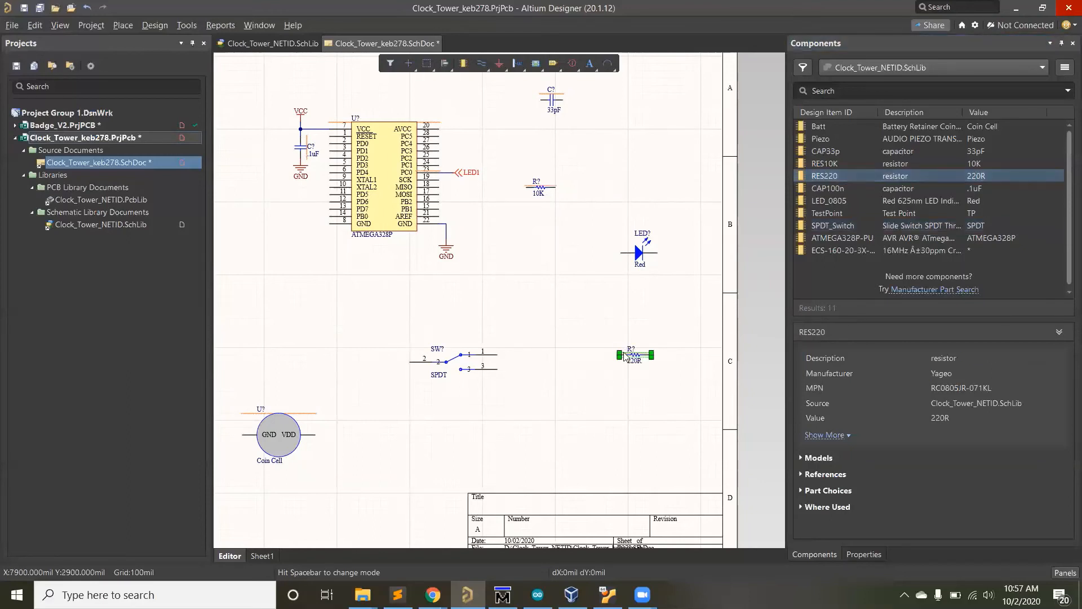
{"action": "left_click", "coordinate": [643, 296]}
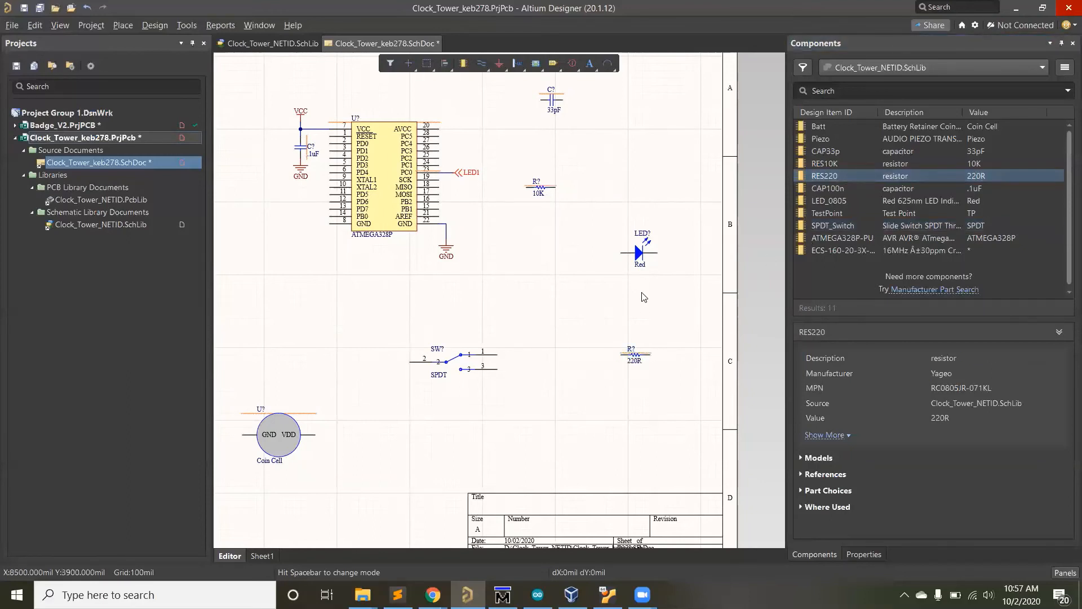
Examine the 220R resistor's pins, footprint, manufacturer and part number in its properties.
{"action": "double_click", "coordinate": [635, 356]}
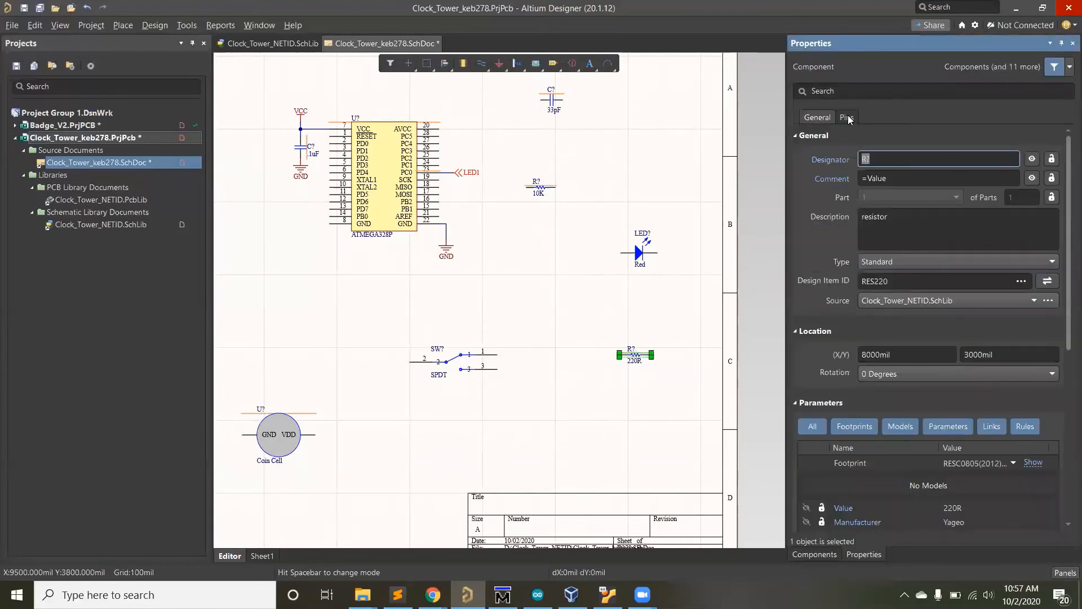
{"action": "left_click", "coordinate": [847, 117]}
{"action": "left_click", "coordinate": [819, 117]}
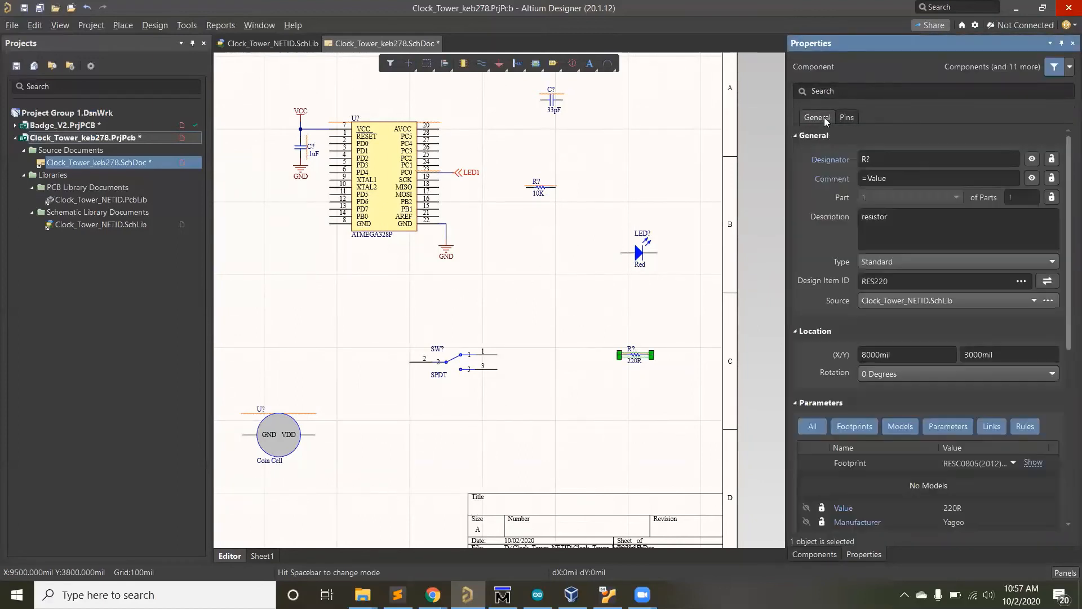
{"action": "scroll", "coordinate": [926, 471], "scroll_direction": "down", "scroll_amount": 3}
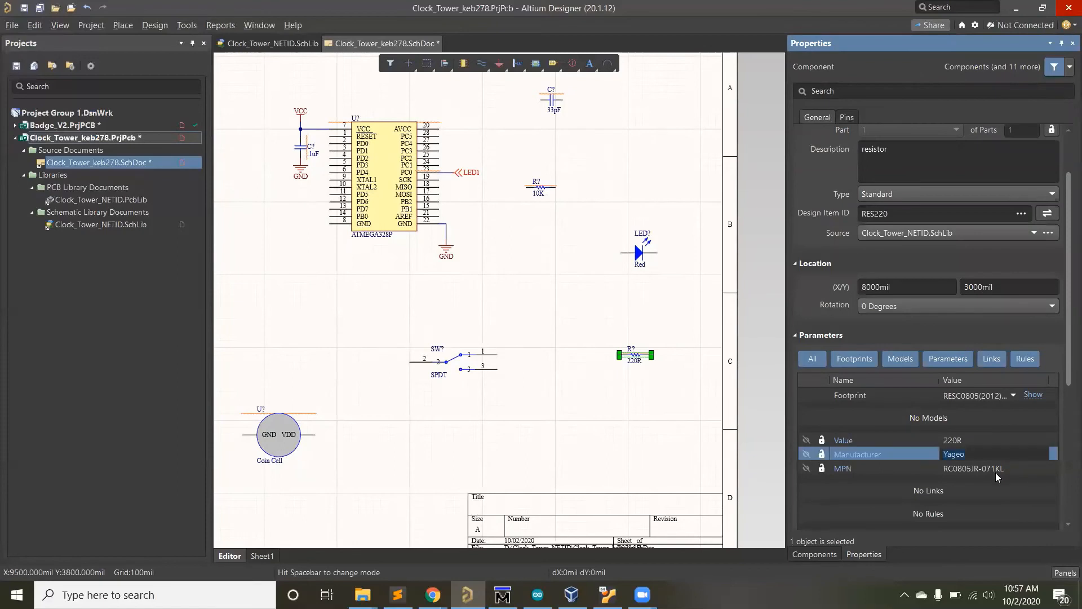
{"action": "left_click", "coordinate": [600, 327]}
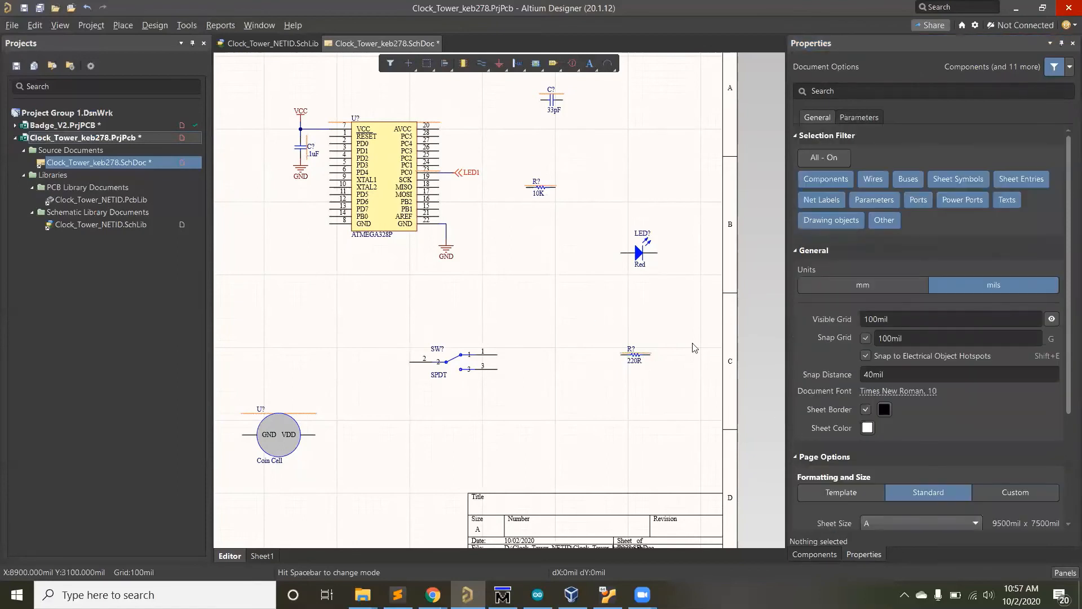
{"action": "left_click_drag", "start_coordinate": [635, 351], "coordinate": [591, 276]}
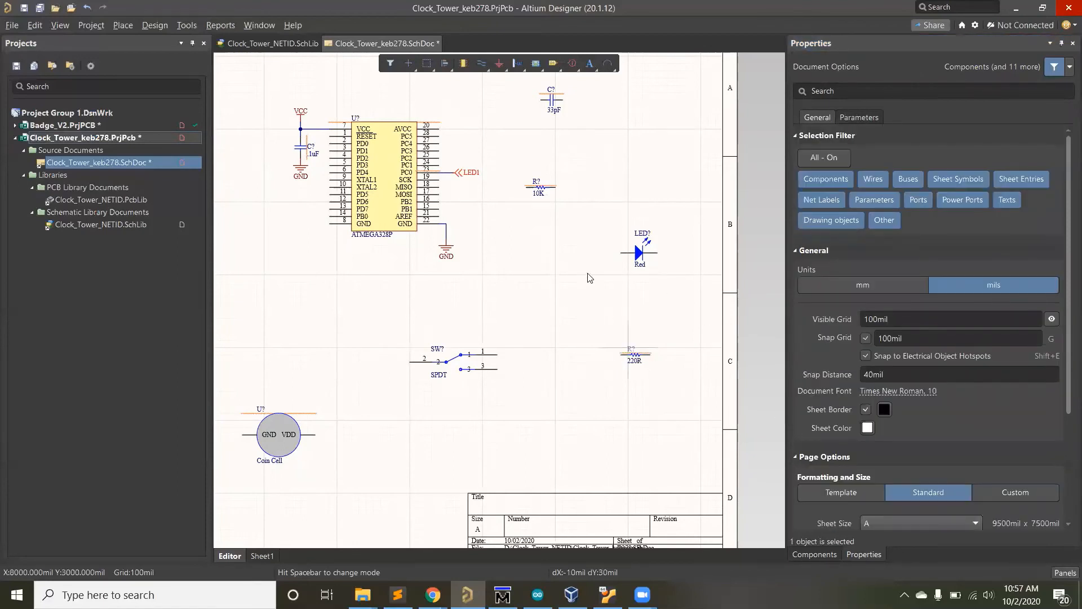
{"action": "key", "text": "ctrl+z"}
{"action": "left_click", "coordinate": [647, 357]}
{"action": "key", "text": "ctrl+y"}
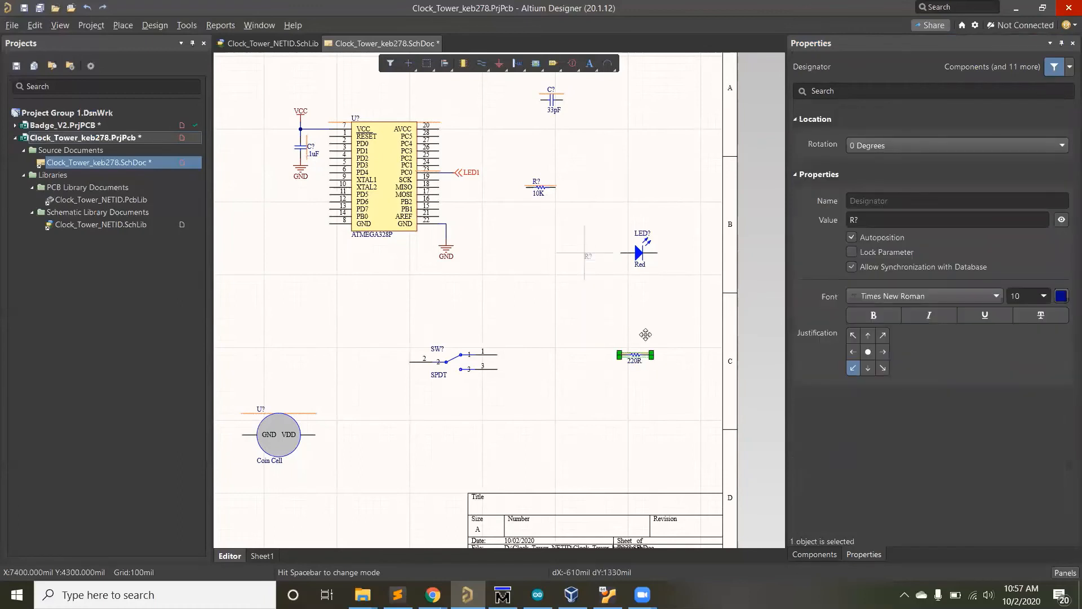
Move the 220R resistor level with the red LED and position it just to the LED's right.
{"action": "left_click_drag", "start_coordinate": [651, 350], "coordinate": [607, 246]}
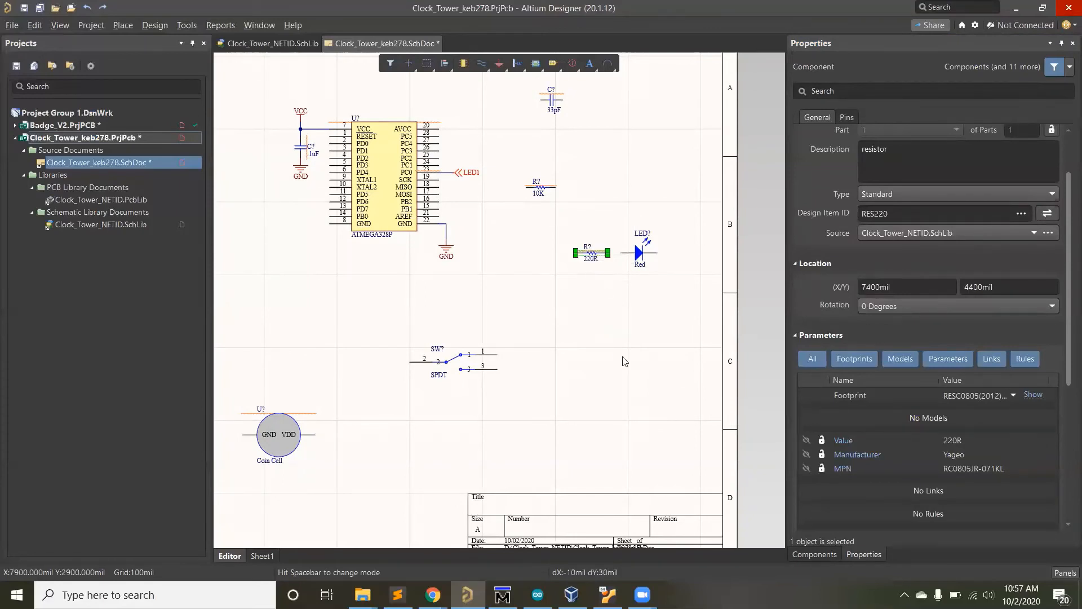
{"action": "left_click", "coordinate": [626, 360]}
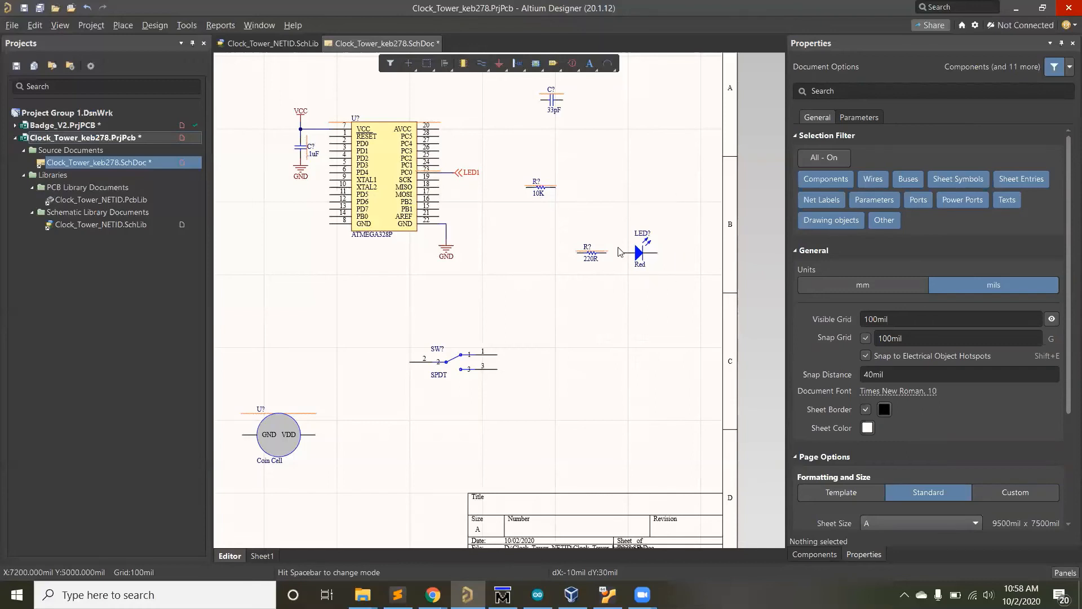
{"action": "left_click_drag", "start_coordinate": [588, 253], "coordinate": [700, 255]}
Place a TestPoint component from the Clock_Tower_NETID schematic library in the free area between the microcontroller and the coin cell.
{"action": "scroll", "coordinate": [654, 402], "scroll_direction": "down", "scroll_amount": 2, "text": "ctrl"}
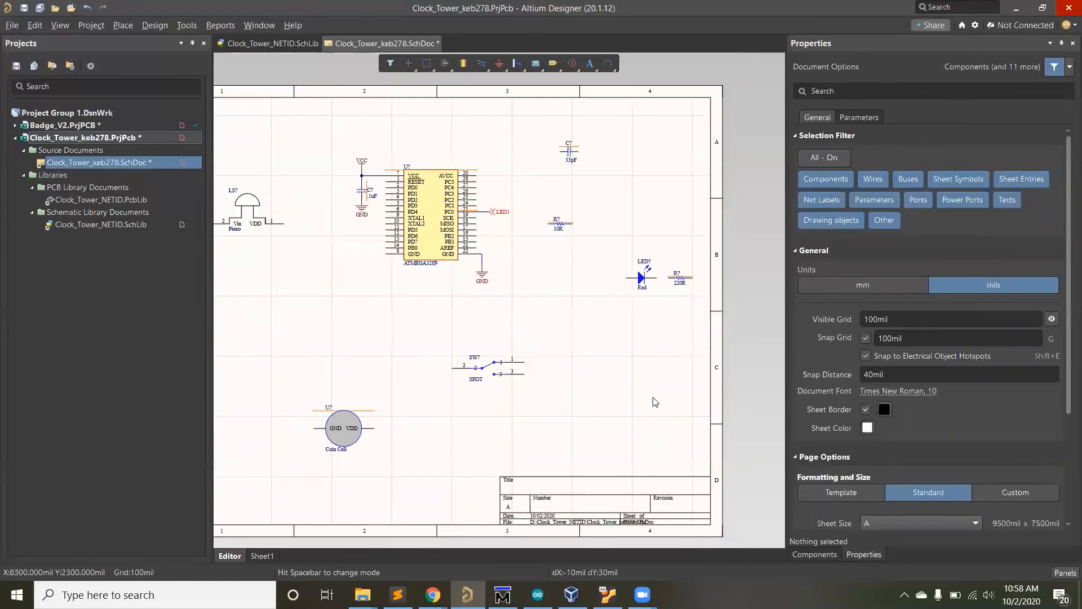
{"action": "scroll", "coordinate": [640, 242], "scroll_direction": "down", "scroll_amount": 2, "text": "ctrl"}
{"action": "scroll", "coordinate": [443, 264], "scroll_direction": "up", "scroll_amount": 1, "text": "ctrl"}
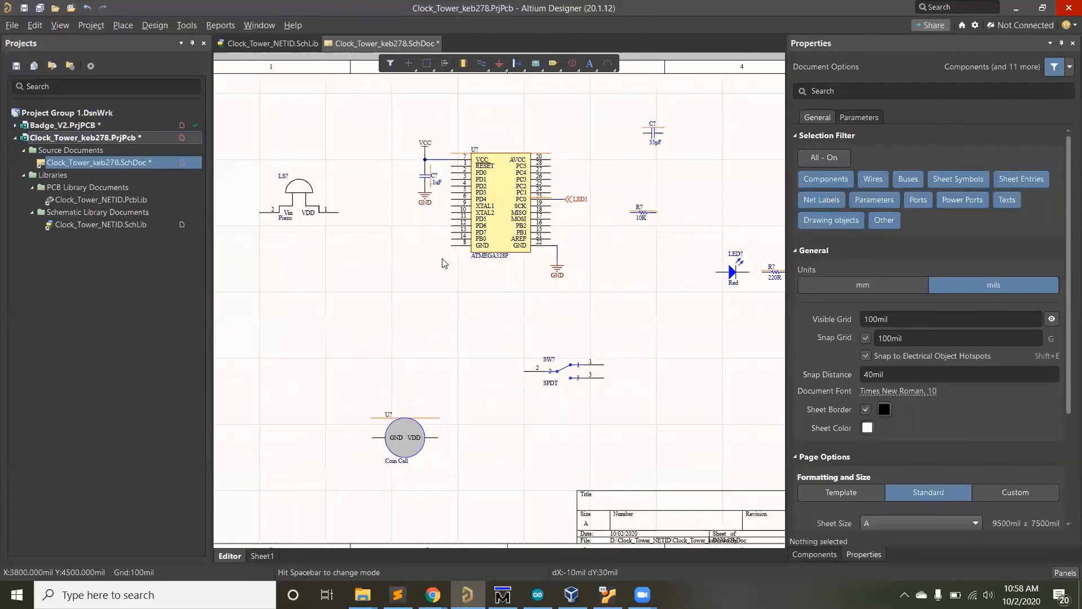
{"action": "right_click", "coordinate": [566, 324]}
{"action": "left_click", "coordinate": [704, 82]}
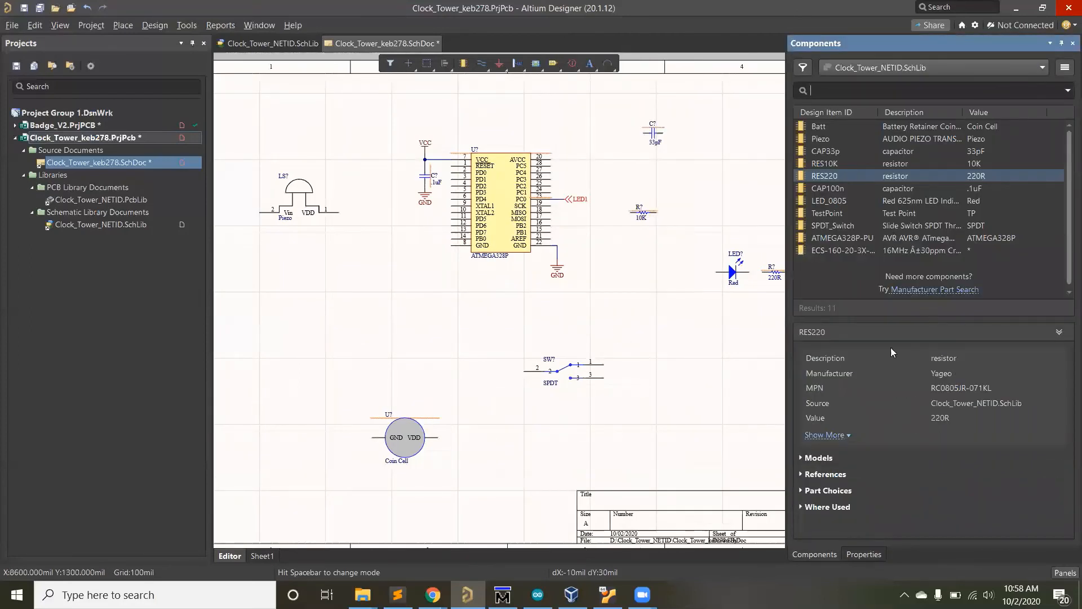
{"action": "double_click", "coordinate": [838, 214]}
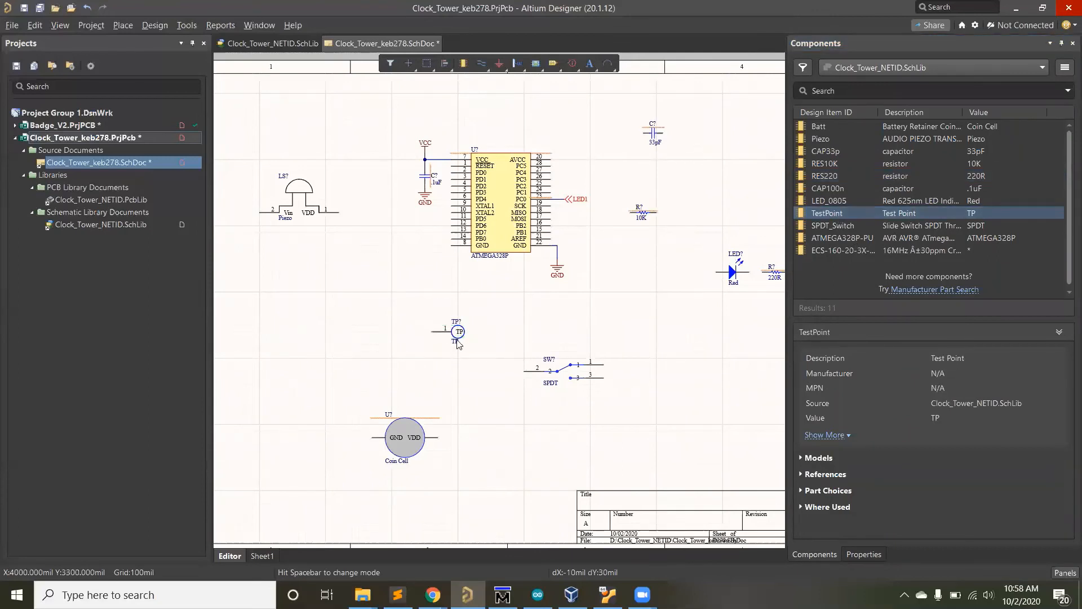
{"action": "left_click", "coordinate": [457, 342]}
Copy the microcontroller's GND port to just below and left of the test point and wire it to the test point's pin.
{"action": "left_click", "coordinate": [556, 275]}
{"action": "key", "text": "ctrl+c"}
{"action": "key", "text": "ctrl+v"}
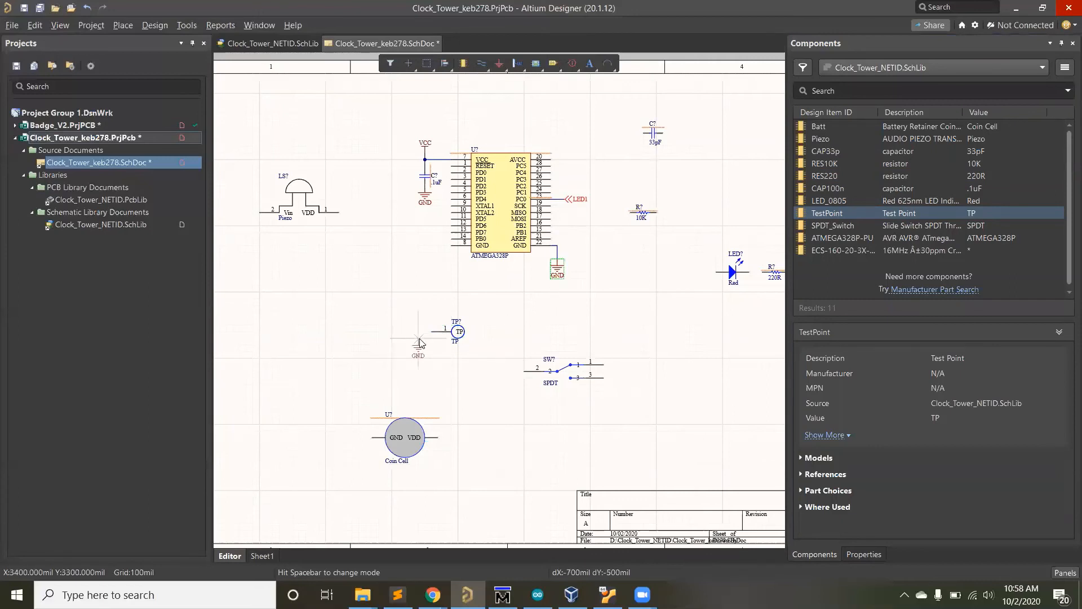
{"action": "left_click", "coordinate": [418, 338]}
{"action": "key", "text": "p"}
{"action": "key", "text": "w"}
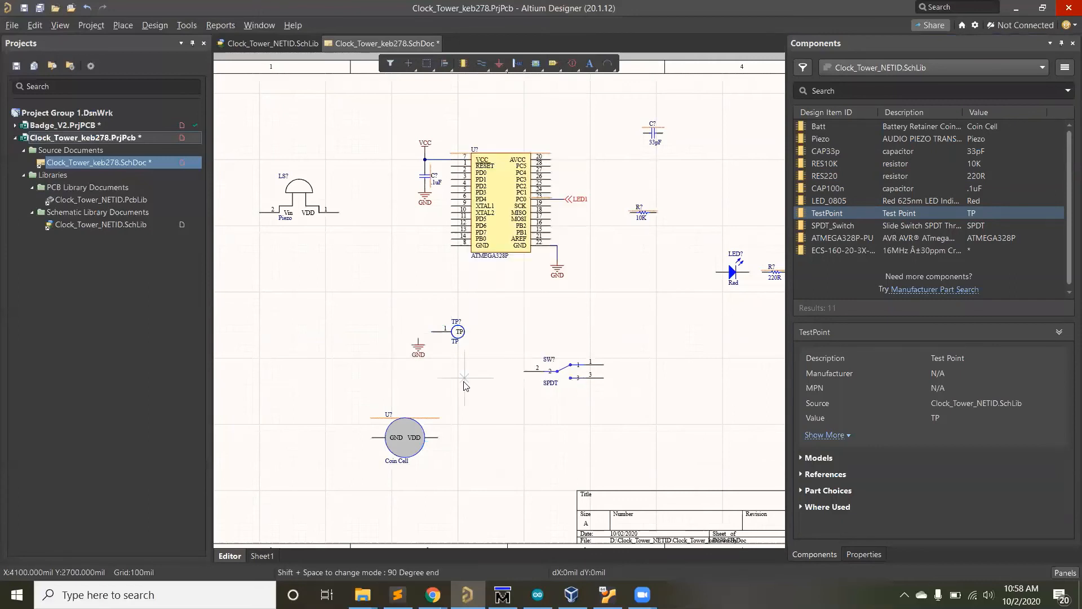
{"action": "left_click", "coordinate": [418, 340]}
{"action": "left_click", "coordinate": [445, 332]}
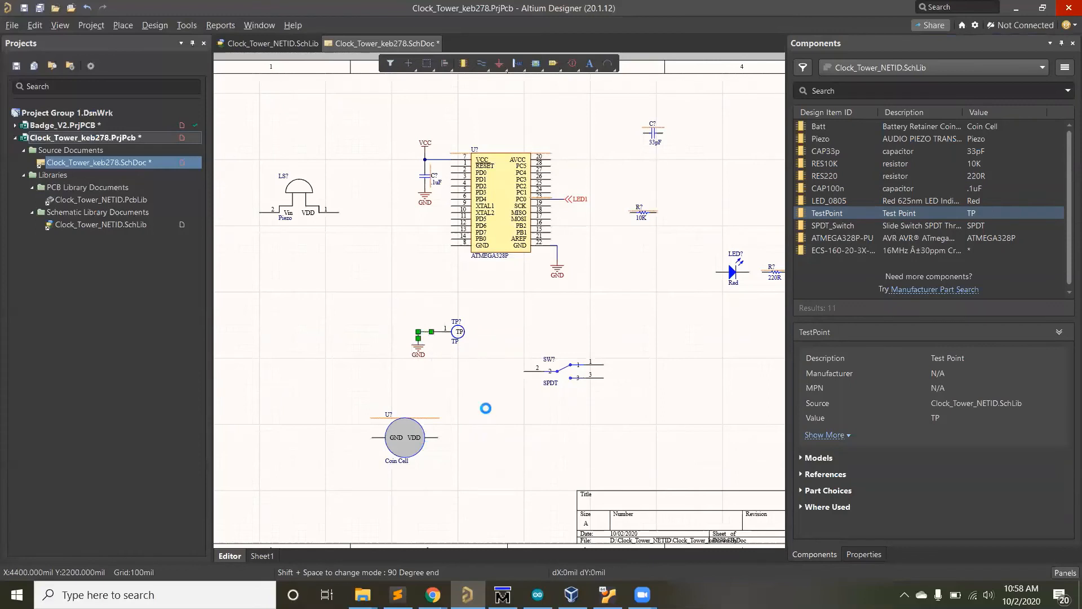
{"action": "key", "text": "Escape"}
{"action": "left_click_drag", "start_coordinate": [364, 308], "coordinate": [488, 375]}
{"action": "left_click", "coordinate": [489, 375]}
{"action": "left_click_drag", "start_coordinate": [398, 322], "coordinate": [520, 409]}
{"action": "left_click", "coordinate": [490, 375]}
{"action": "scroll", "coordinate": [399, 269], "scroll_direction": "down", "scroll_amount": 3, "text": "ctrl"}
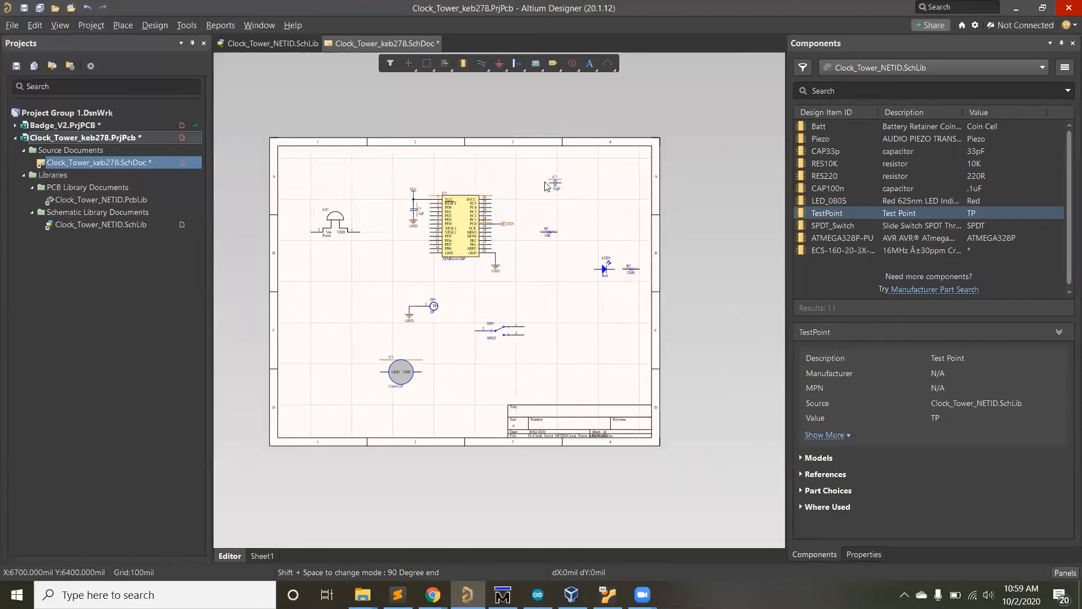
{"action": "scroll", "coordinate": [398, 238], "scroll_direction": "up", "scroll_amount": 1, "text": "ctrl"}
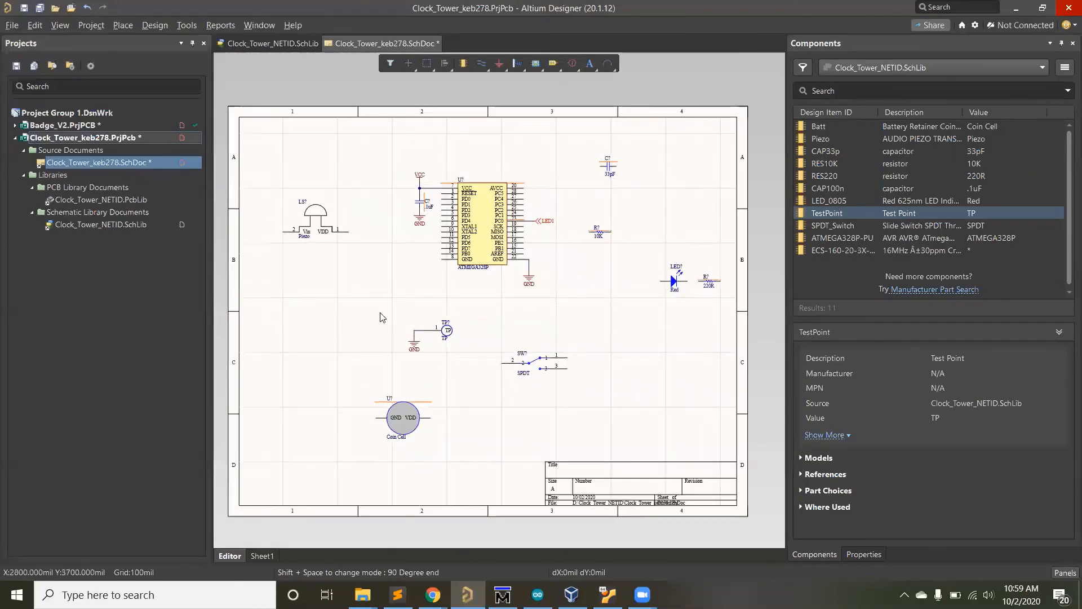
Save the schematic, annotate all component designators quietly while accepting the changes, and save again.
{"action": "key", "text": "ctrl+s"}
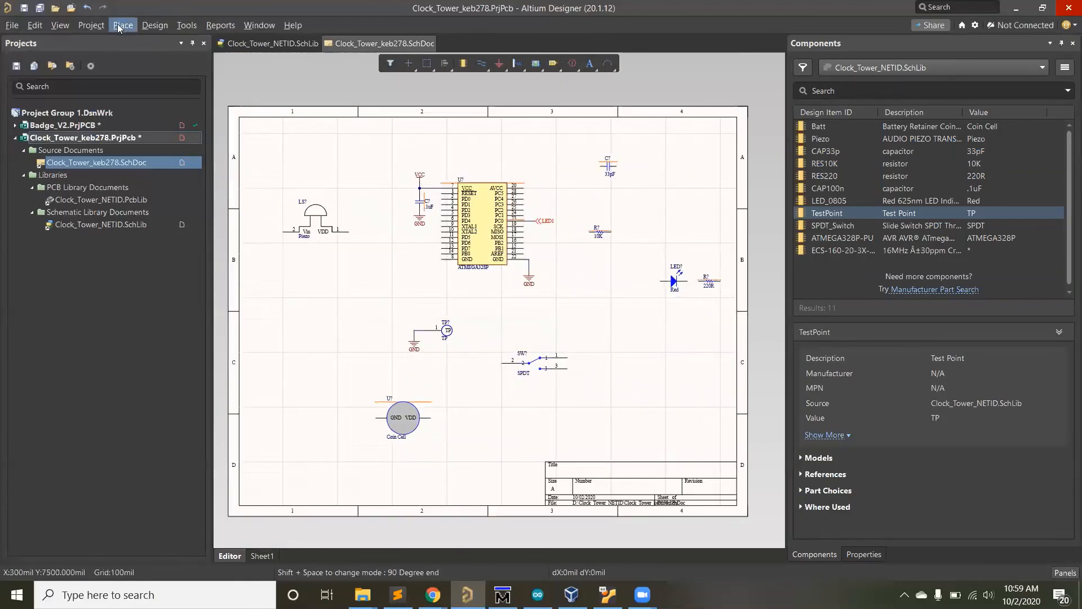
{"action": "left_click", "coordinate": [187, 25]}
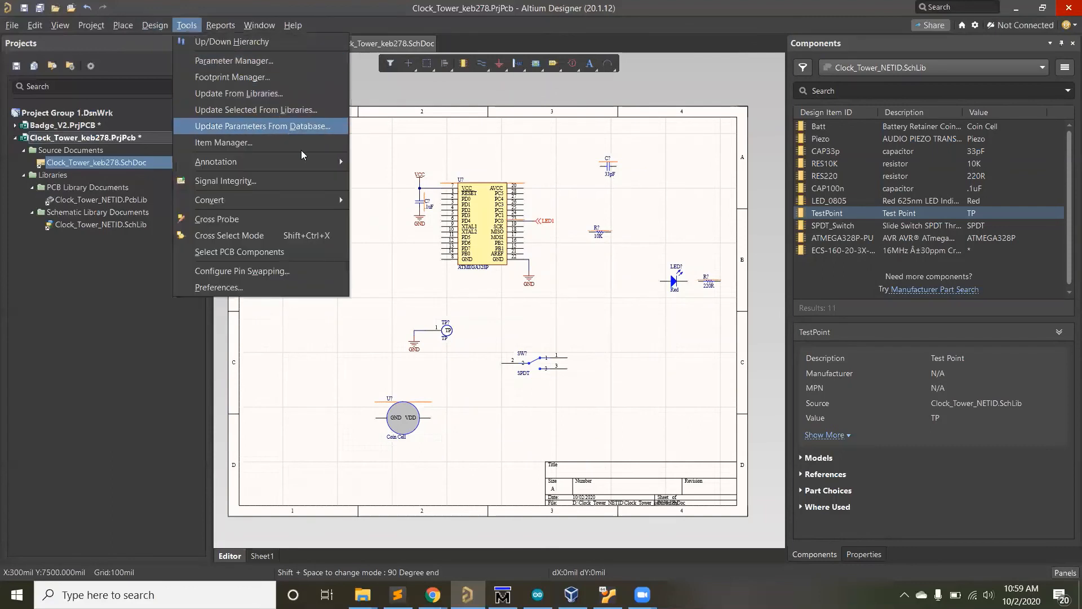
{"action": "mouse_move", "coordinate": [309, 169]}
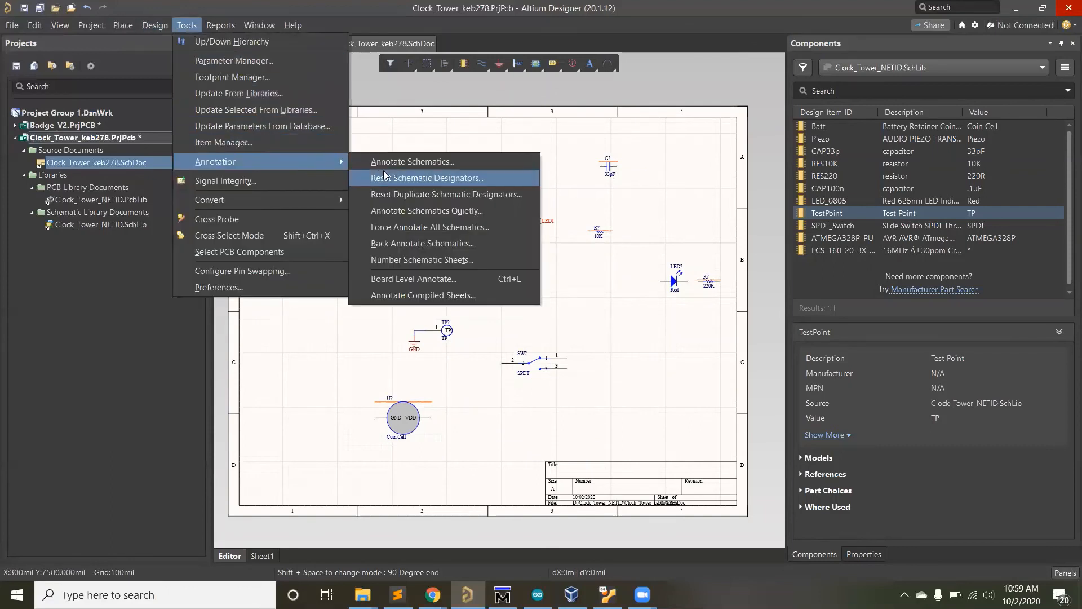
{"action": "left_click", "coordinate": [410, 212]}
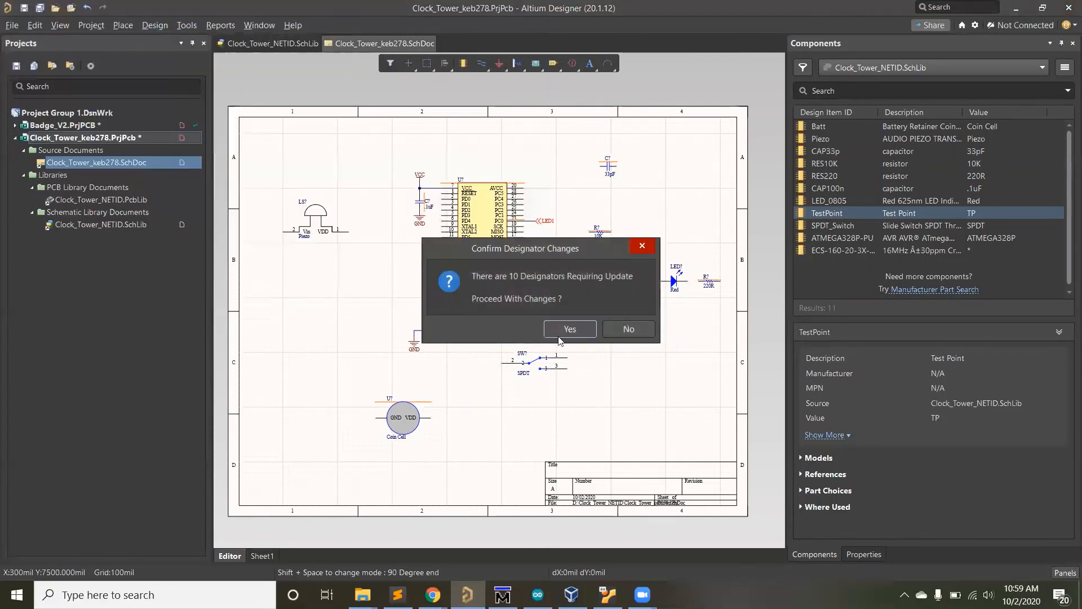
{"action": "left_click_drag", "start_coordinate": [522, 251], "coordinate": [641, 241]}
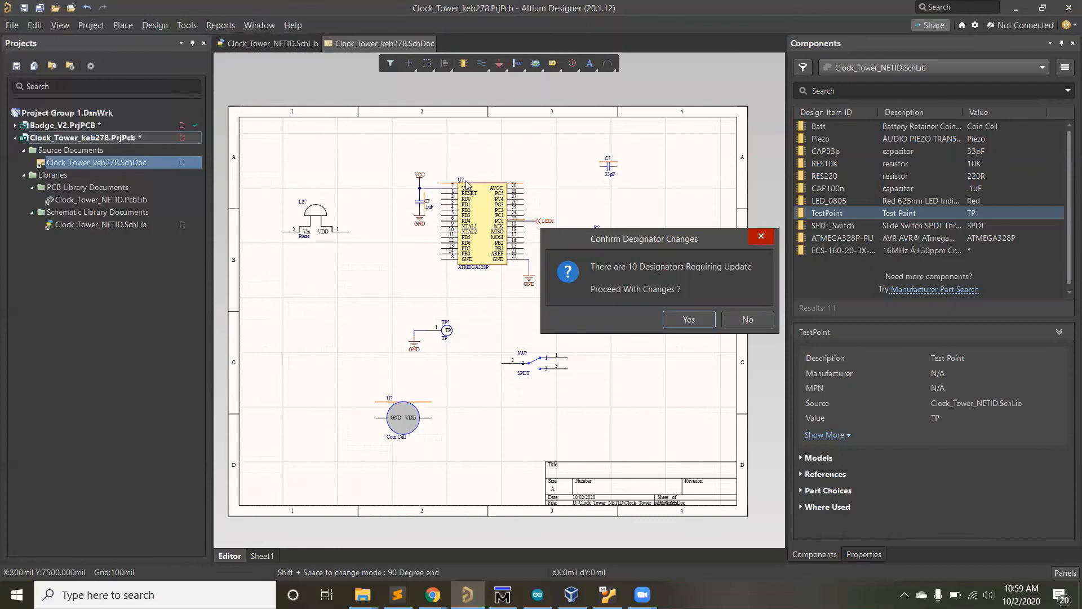
{"action": "left_click", "coordinate": [689, 319]}
{"action": "scroll", "coordinate": [636, 195], "scroll_direction": "up", "scroll_amount": 1, "text": "ctrl"}
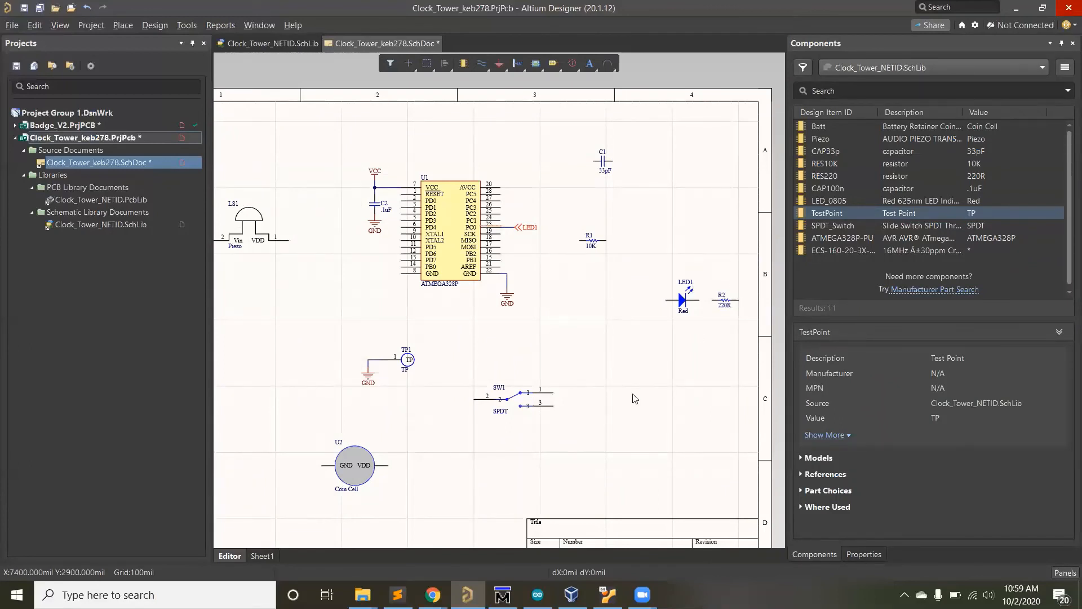
{"action": "key", "text": "ctrl+s"}
Place Generic No ERC markers on the microcontroller's PB1, AREF and PB2 pins.
{"action": "scroll", "coordinate": [704, 242], "scroll_direction": "down", "scroll_amount": 1, "text": "ctrl"}
{"action": "scroll", "coordinate": [571, 362], "scroll_direction": "up", "scroll_amount": 1, "text": "ctrl"}
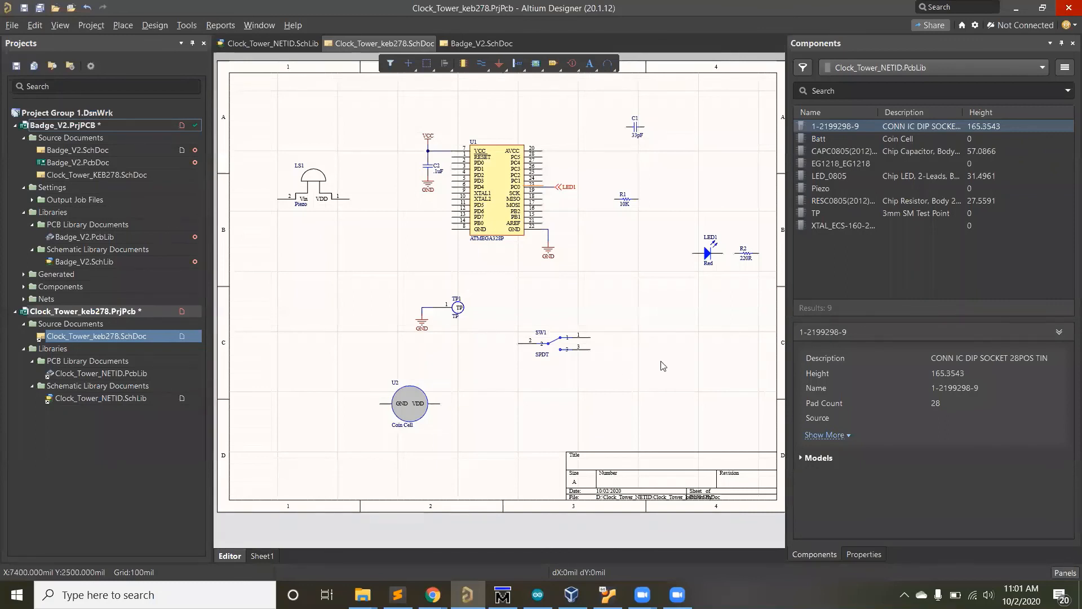
{"action": "scroll", "coordinate": [580, 204], "scroll_direction": "up", "scroll_amount": 2, "text": "ctrl"}
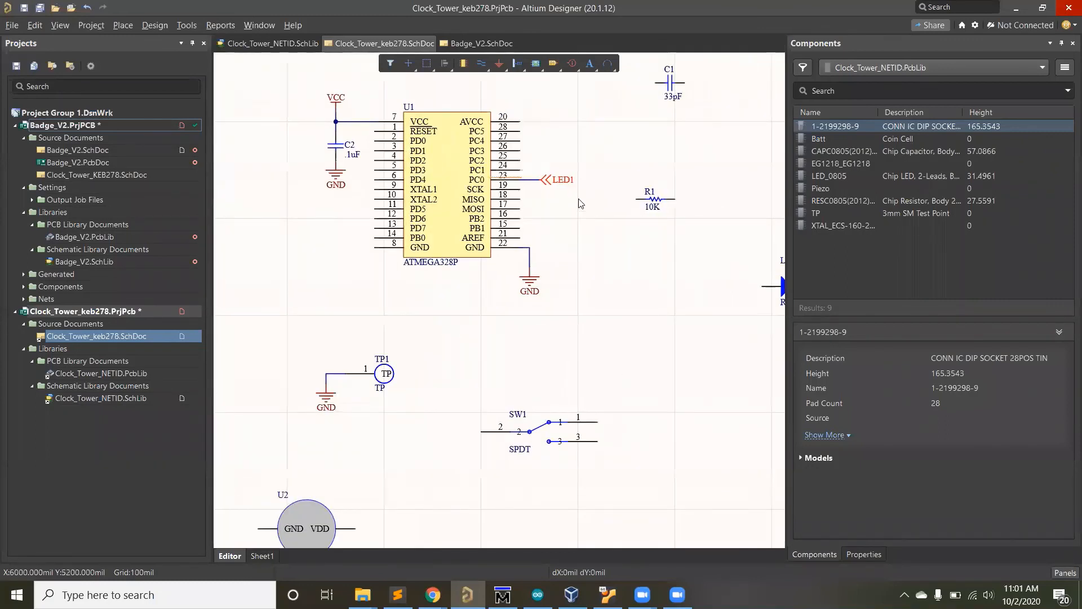
{"action": "key", "text": "p"}
{"action": "mouse_move", "coordinate": [697, 404]}
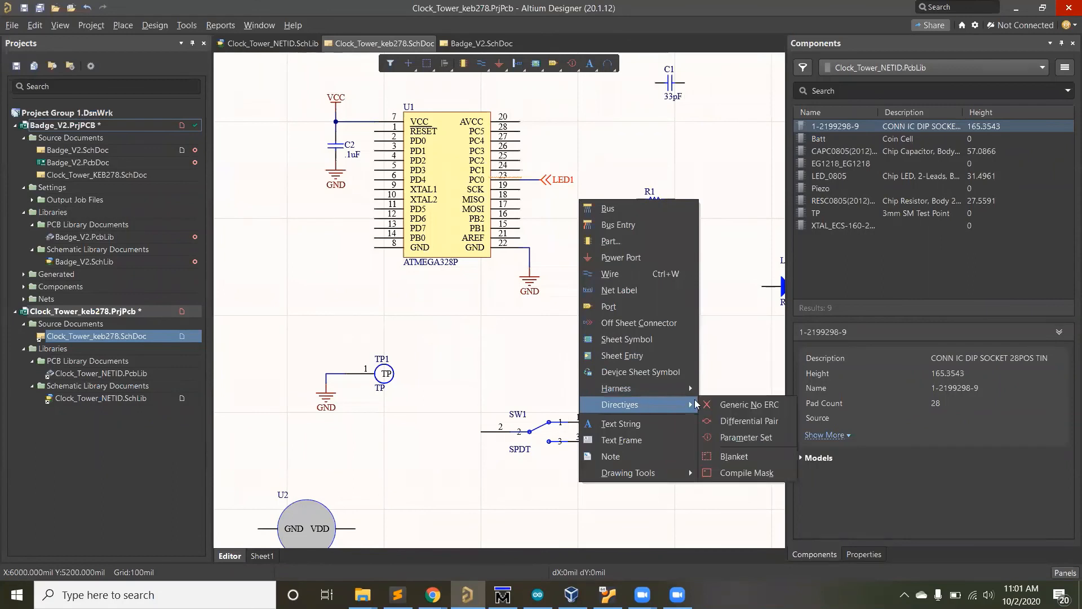
{"action": "left_click", "coordinate": [733, 405]}
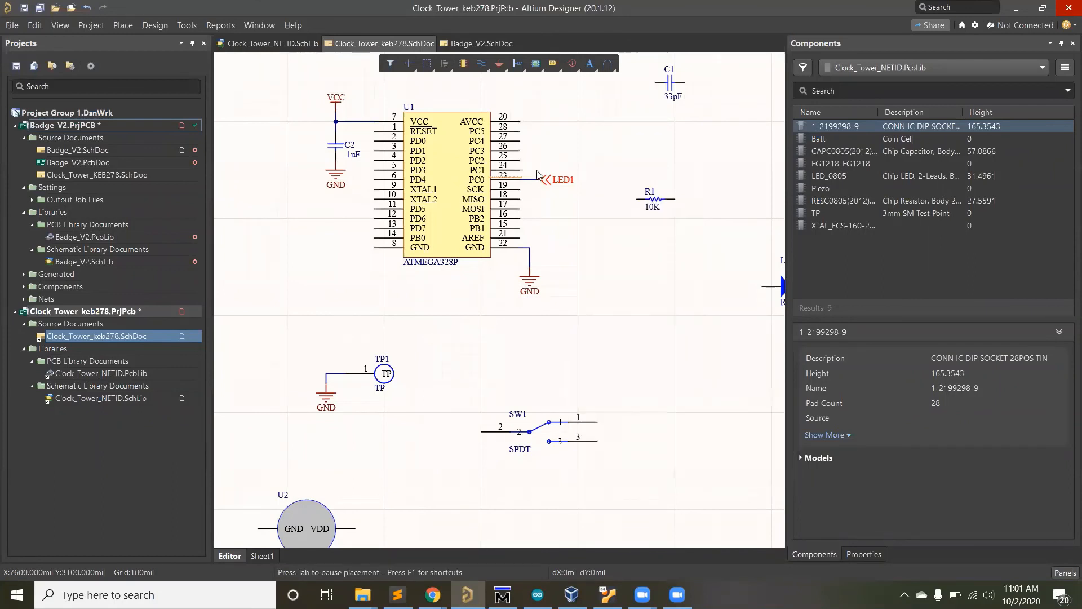
{"action": "left_click", "coordinate": [520, 229]}
{"action": "left_click", "coordinate": [520, 238]}
{"action": "left_click", "coordinate": [520, 218]}
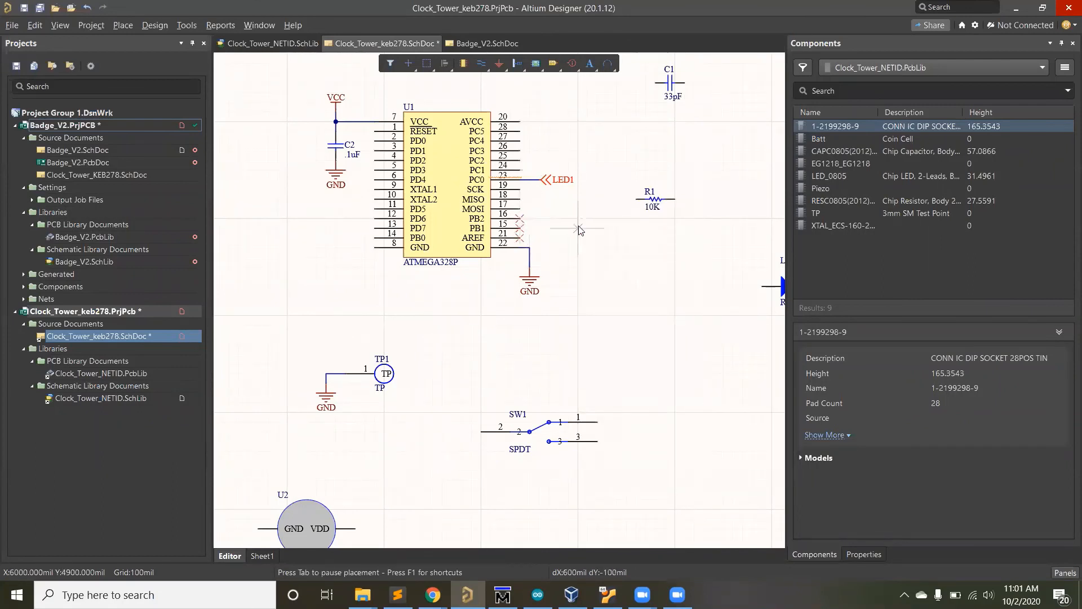
Add a No ERC marker in the free area below R1, and undo all the placed No ERC markers.
{"action": "left_click", "coordinate": [617, 315]}
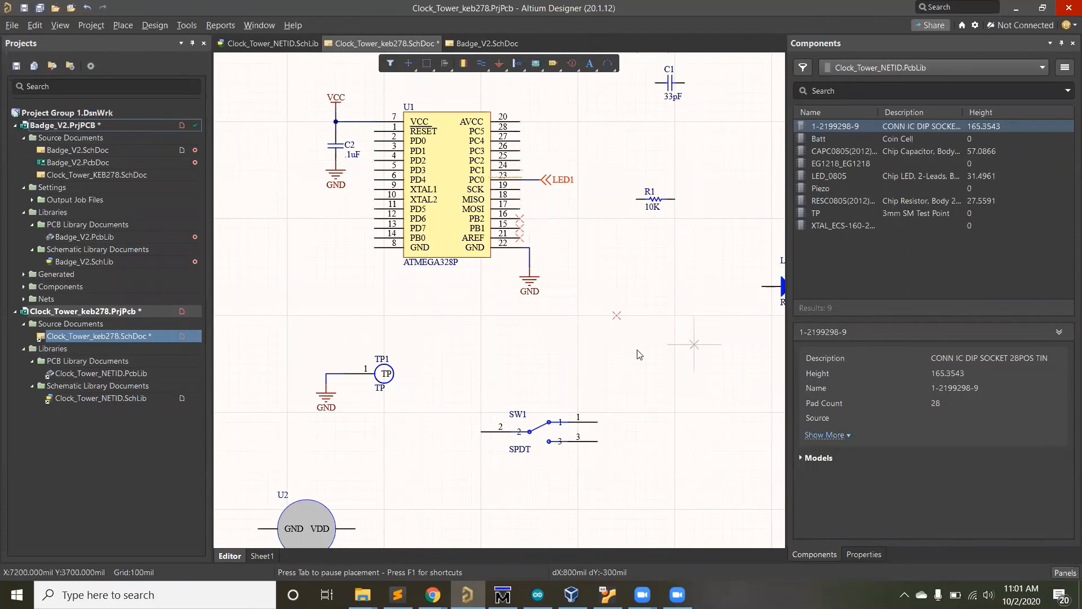
{"action": "key", "text": "ctrl+z"}
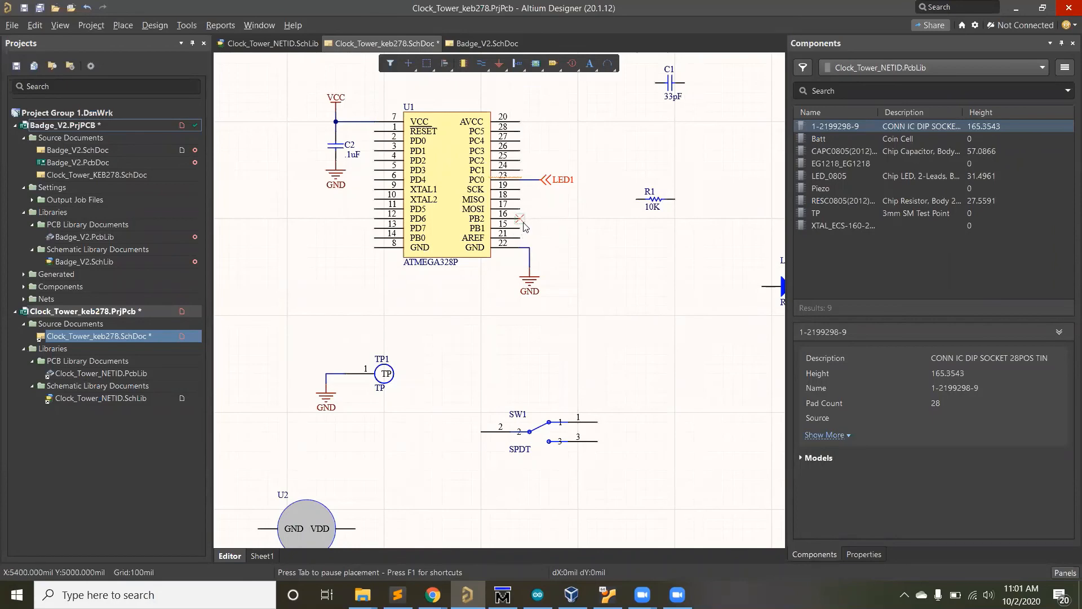
{"action": "scroll", "coordinate": [601, 285], "scroll_direction": "down", "scroll_amount": 5, "text": "ctrl"}
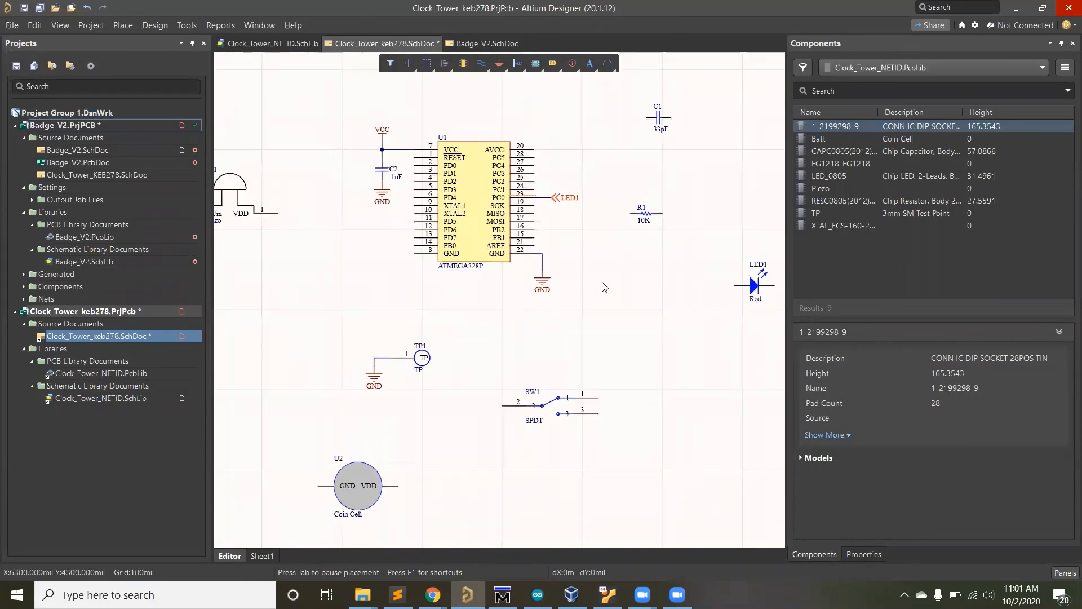
Copy the red LED1 and place two copies in a column directly below it.
{"action": "scroll", "coordinate": [567, 228], "scroll_direction": "up", "scroll_amount": 2, "text": "ctrl"}
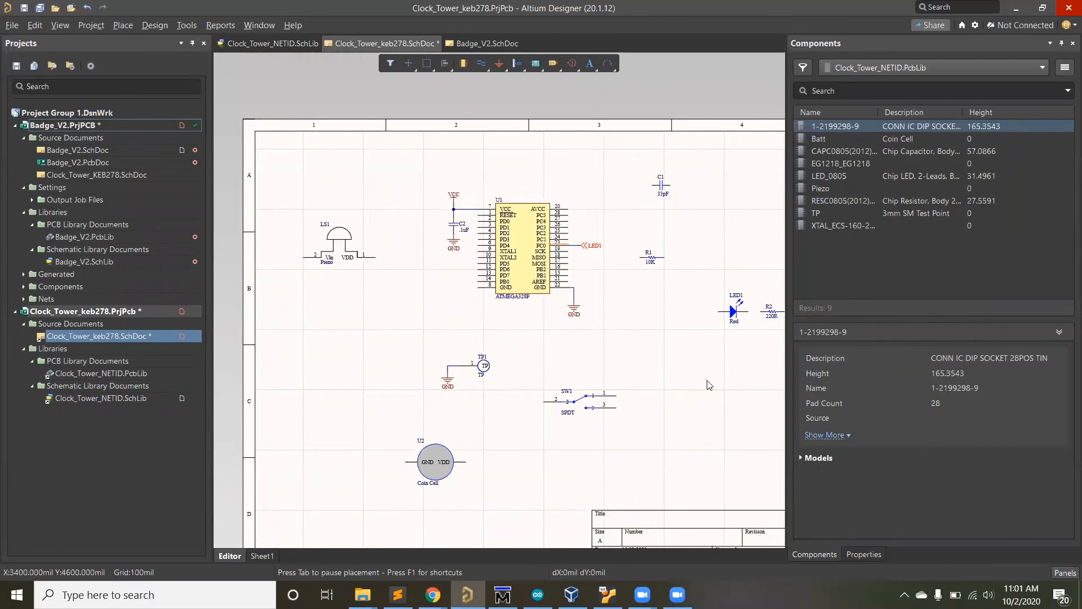
{"action": "left_click", "coordinate": [734, 319]}
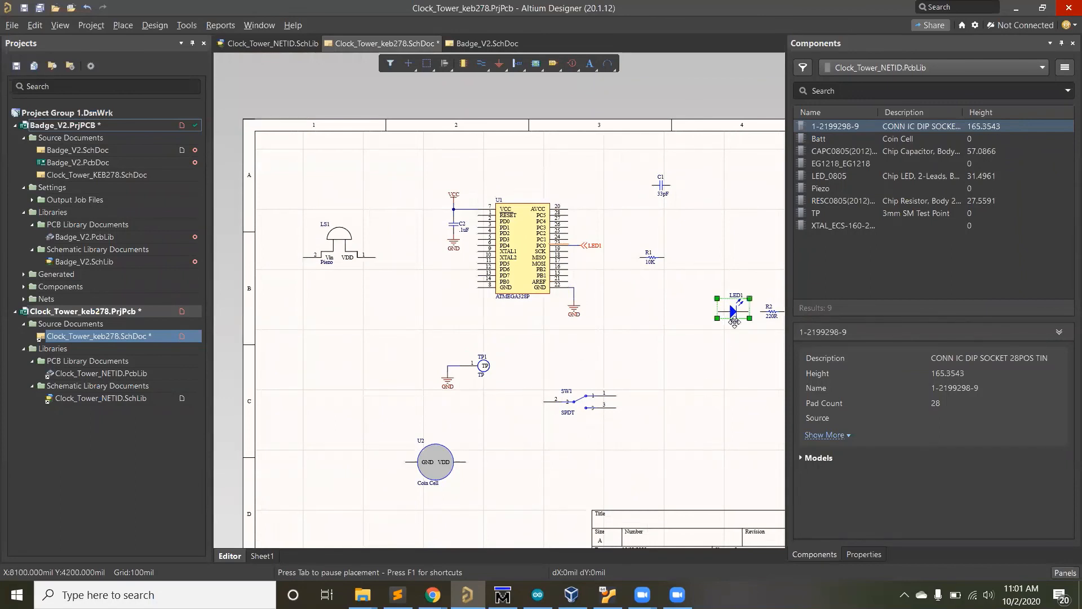
{"action": "left_click", "coordinate": [734, 358]}
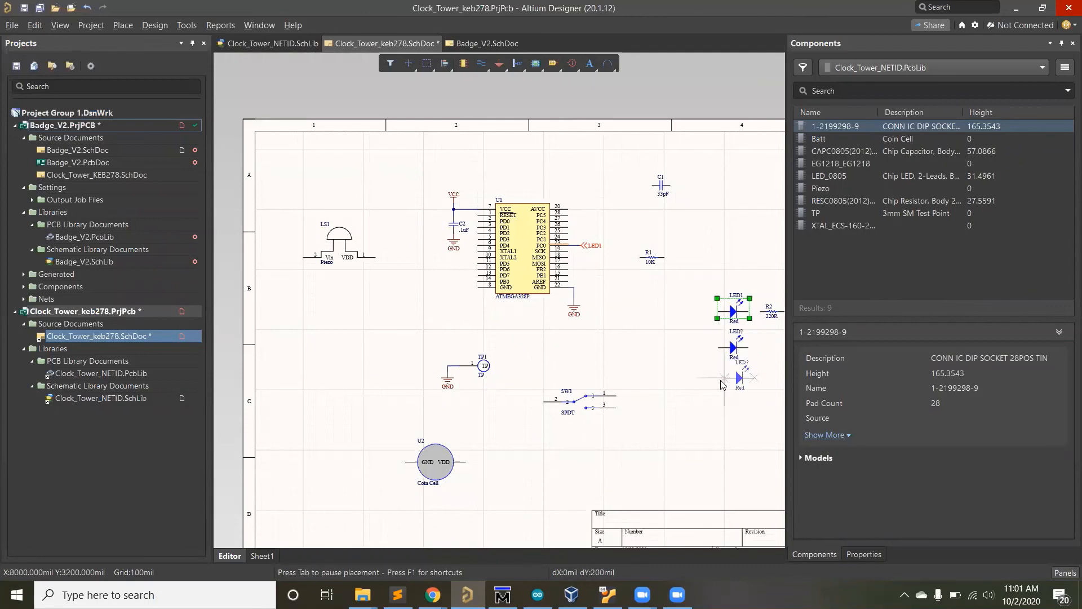
{"action": "left_click", "coordinate": [733, 393]}
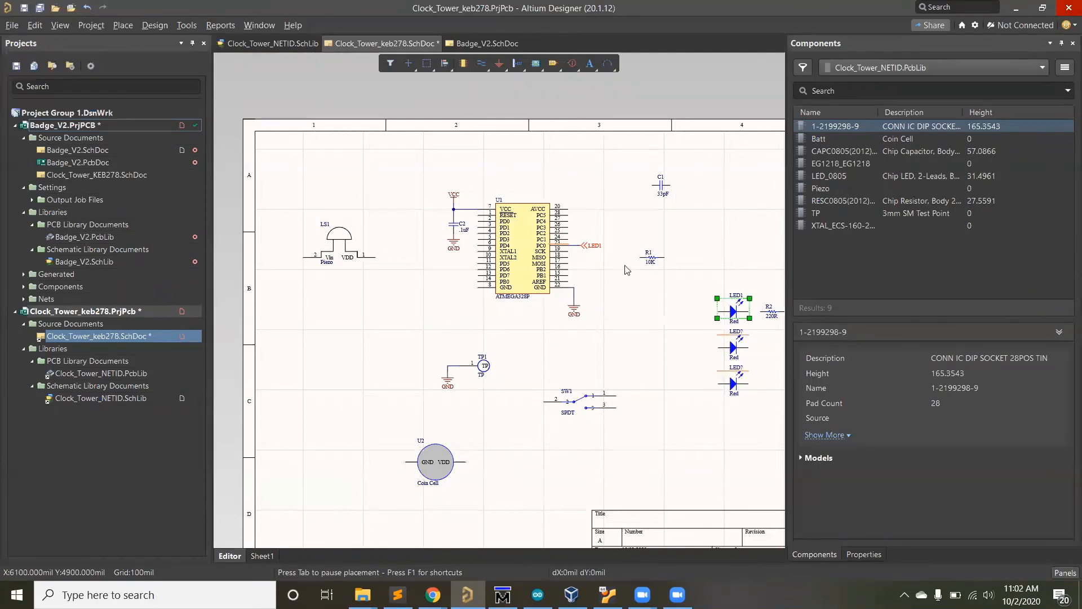
Delete the 33pF capacitor and the 10K resistor, and place a text frame of about 1300 by 800 mil in the freed space above the LEDs.
{"action": "left_click_drag", "start_coordinate": [688, 285], "coordinate": [624, 158]}
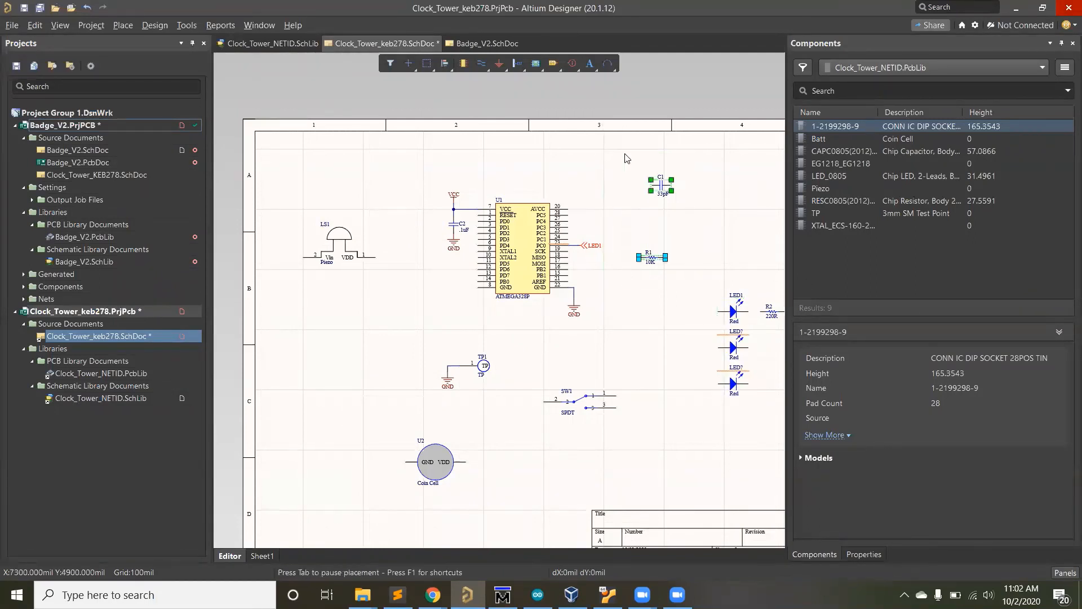
{"action": "key", "text": "Delete"}
{"action": "key", "text": "p"}
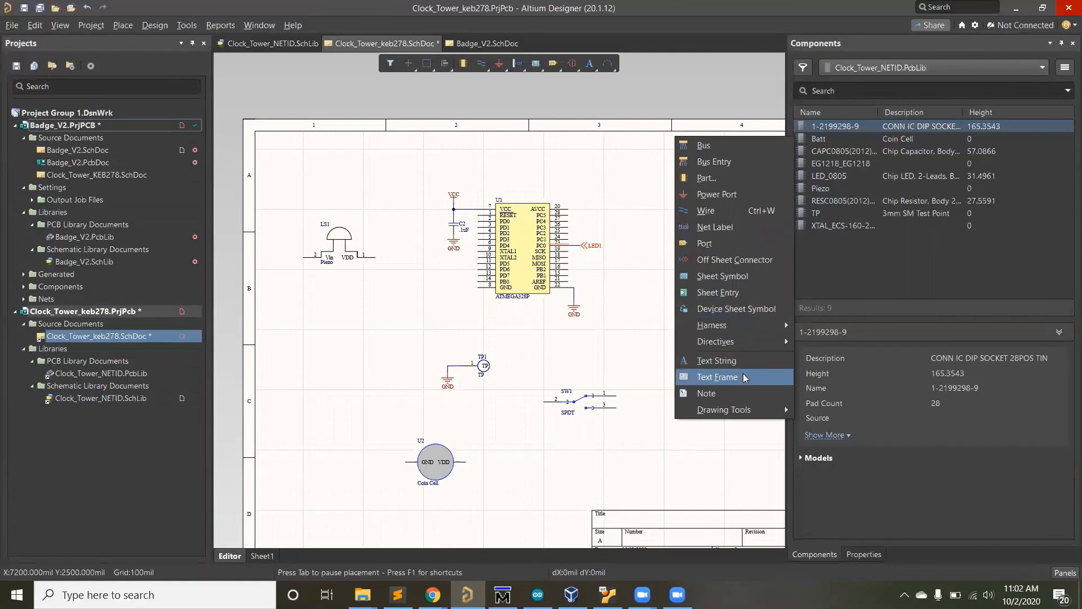
{"action": "left_click", "coordinate": [717, 376]}
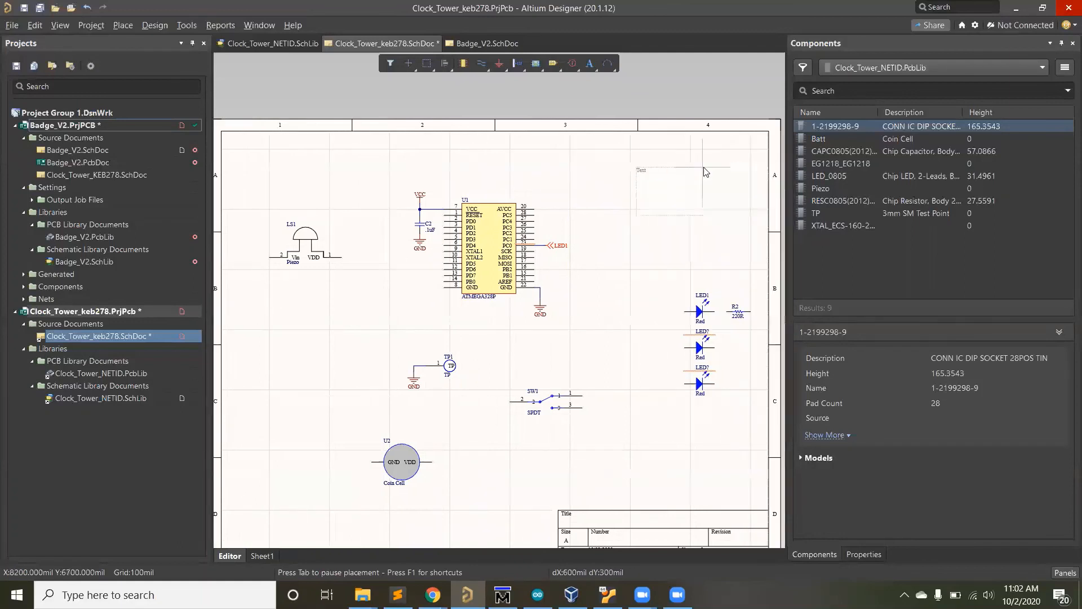
{"action": "left_click", "coordinate": [717, 168]}
{"action": "right_click", "coordinate": [734, 237]}
Set the text frame's text to "LEDs", disable its fill color and enable a Large border.
{"action": "left_click", "coordinate": [666, 190]}
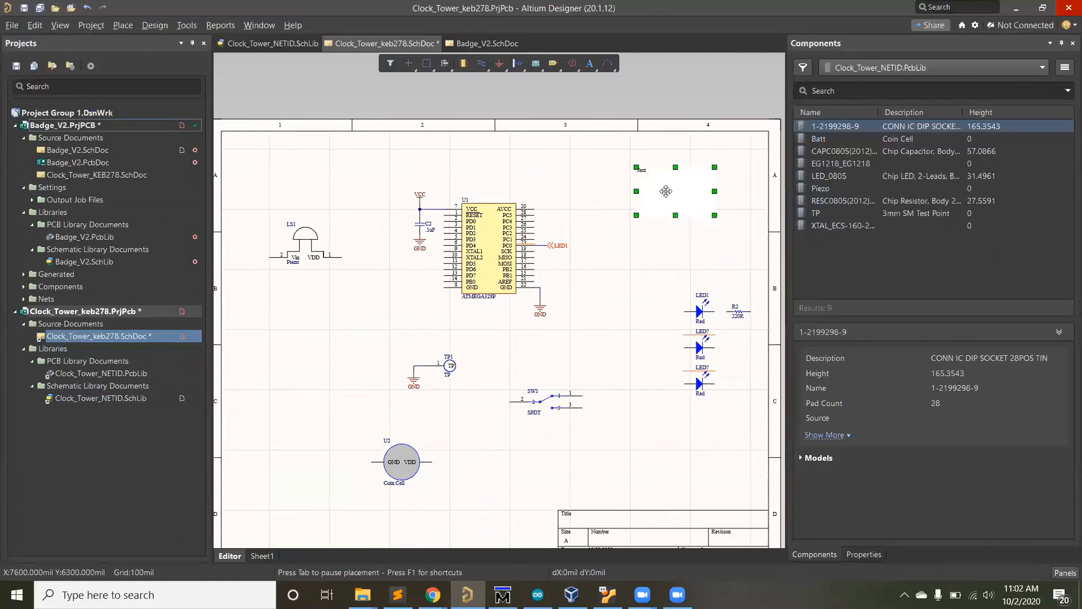
{"action": "double_click", "coordinate": [666, 191]}
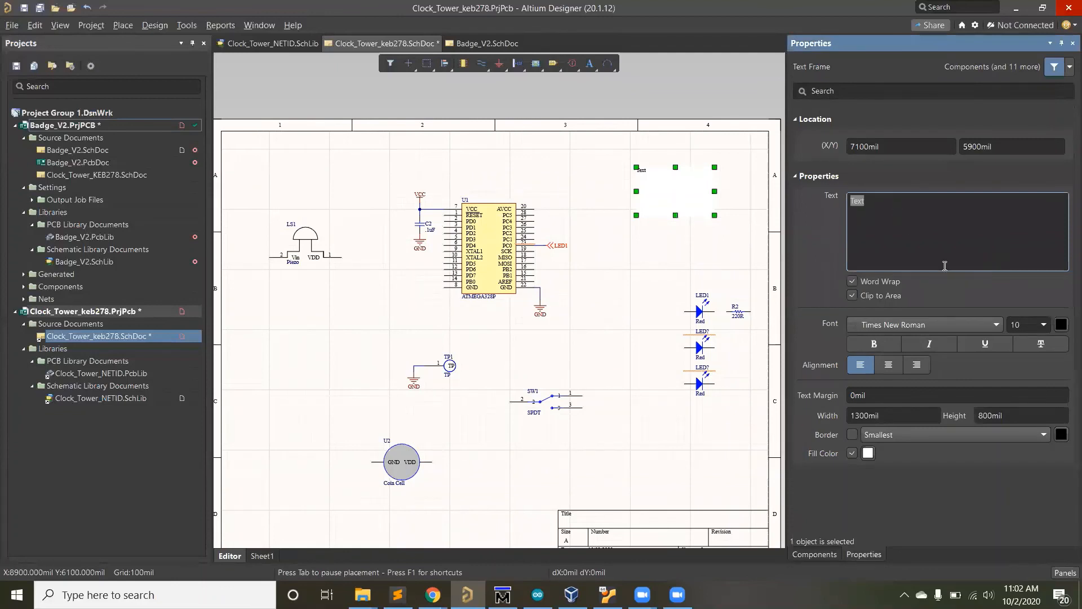
{"action": "type", "text": "LEd"}
{"action": "left_click", "coordinate": [852, 454]}
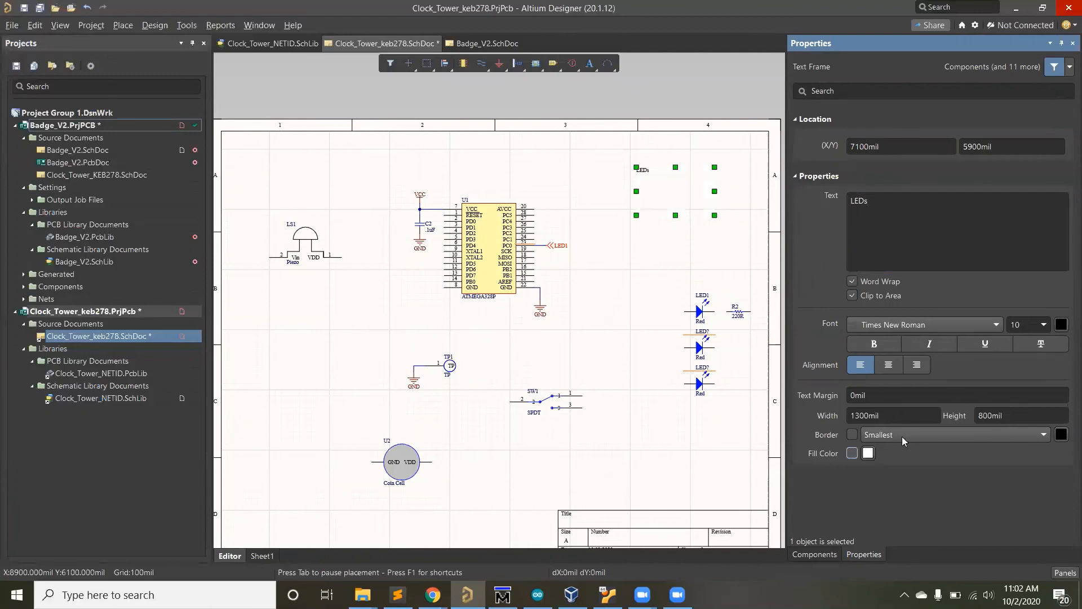
{"action": "left_click", "coordinate": [852, 435]}
{"action": "left_click", "coordinate": [916, 434]}
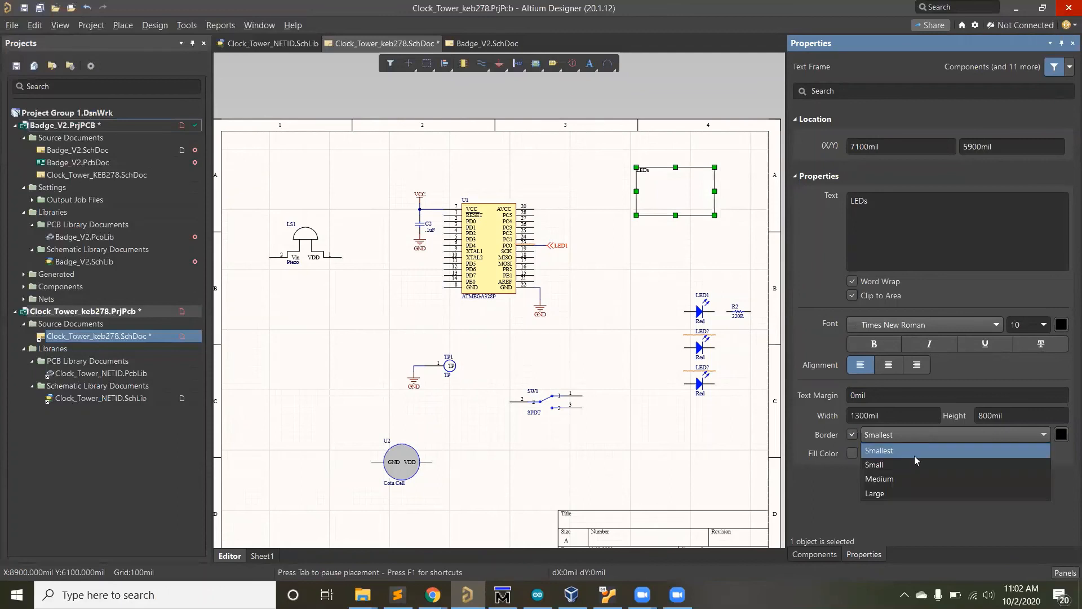
{"action": "left_click", "coordinate": [936, 493]}
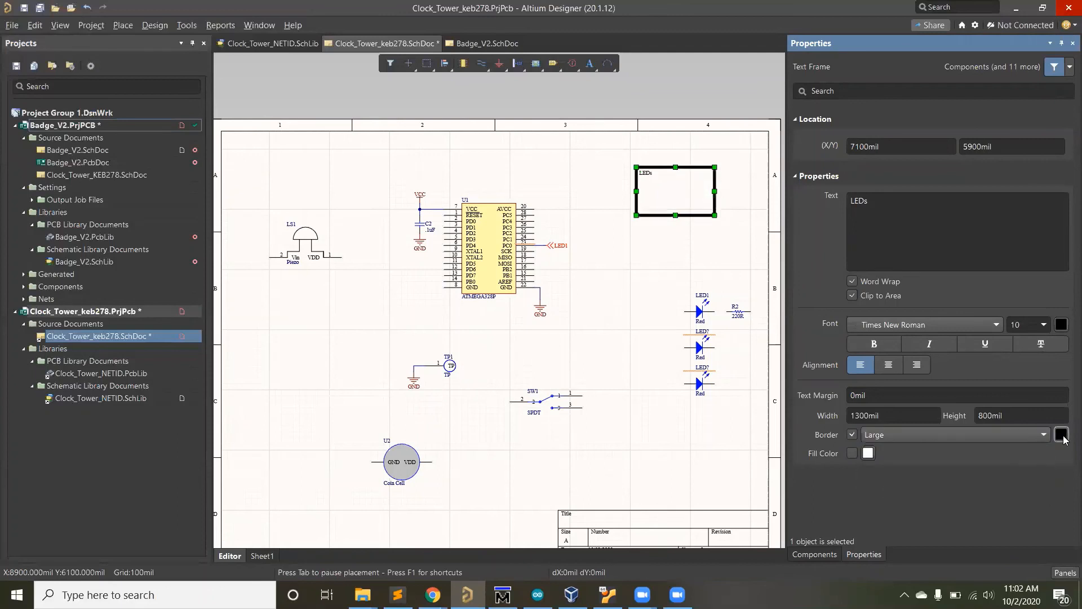
Set the LEDs text frame's border color to dark red and its font size to 30.
{"action": "left_click", "coordinate": [1062, 435]}
{"action": "left_click", "coordinate": [932, 464]}
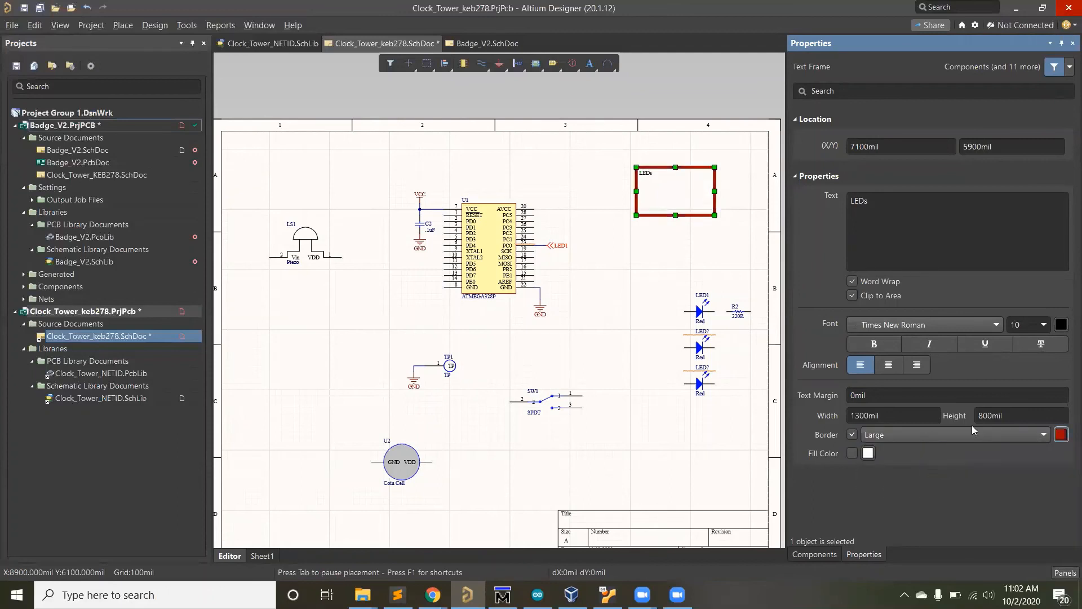
{"action": "left_click", "coordinate": [877, 396]}
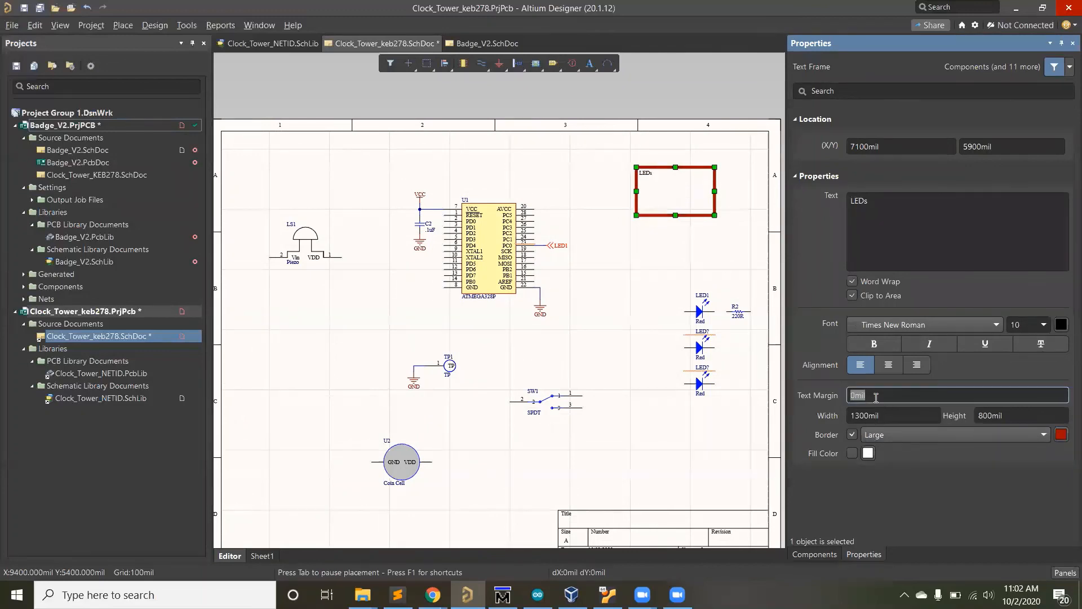
{"action": "left_click", "coordinate": [903, 221]}
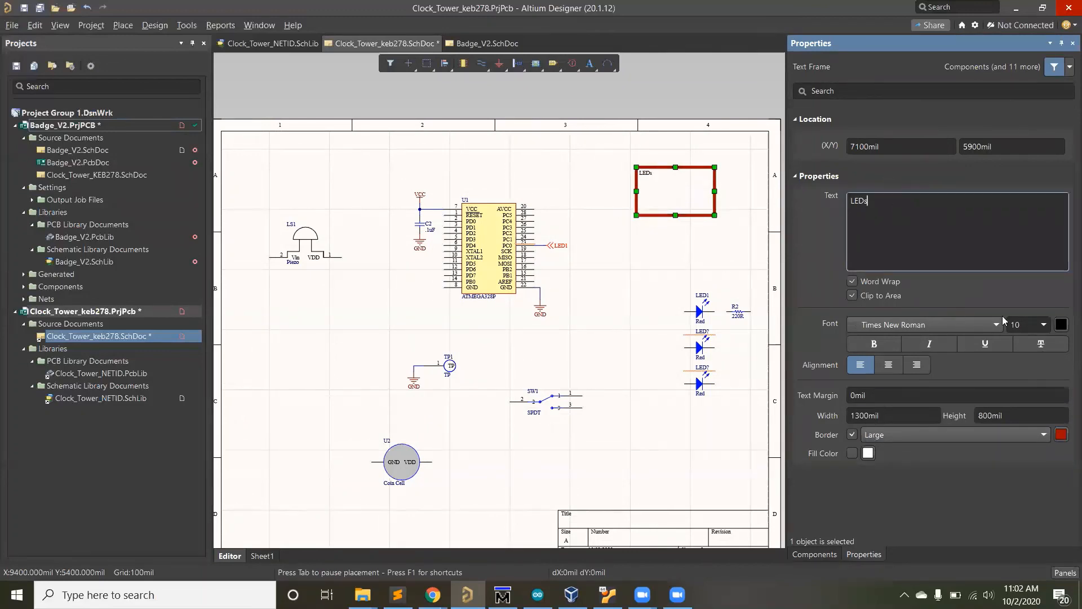
{"action": "left_click", "coordinate": [1044, 324]}
{"action": "left_click", "coordinate": [1031, 420]}
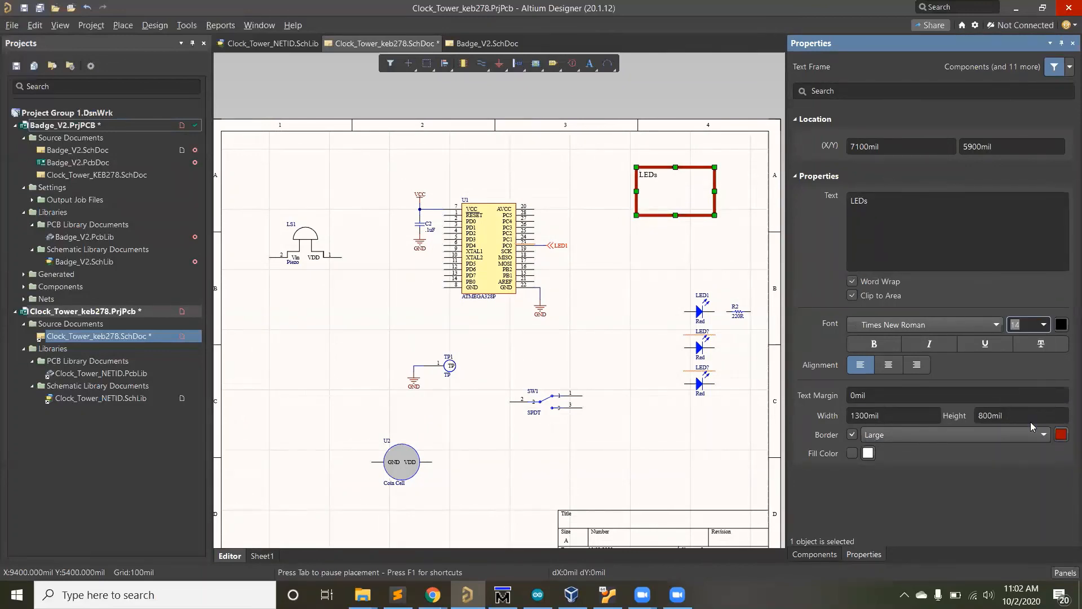
{"action": "left_click", "coordinate": [1045, 326]}
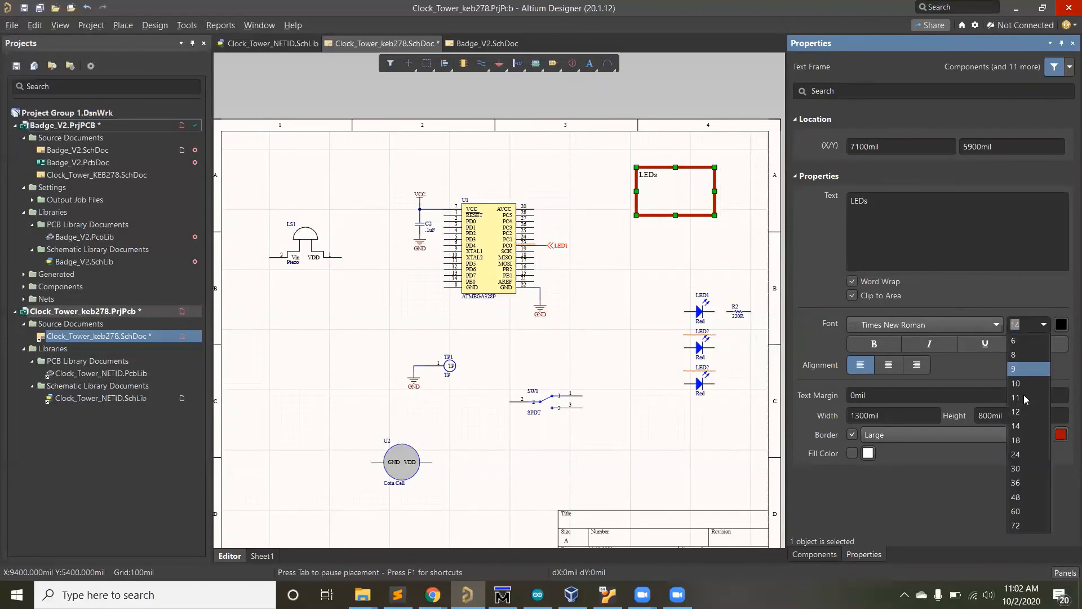
{"action": "left_click", "coordinate": [1029, 443]}
Enlarge the LEDs text frame from its lower-right corner so it encloses all three LEDs and resistor R2.
{"action": "left_click", "coordinate": [718, 220]}
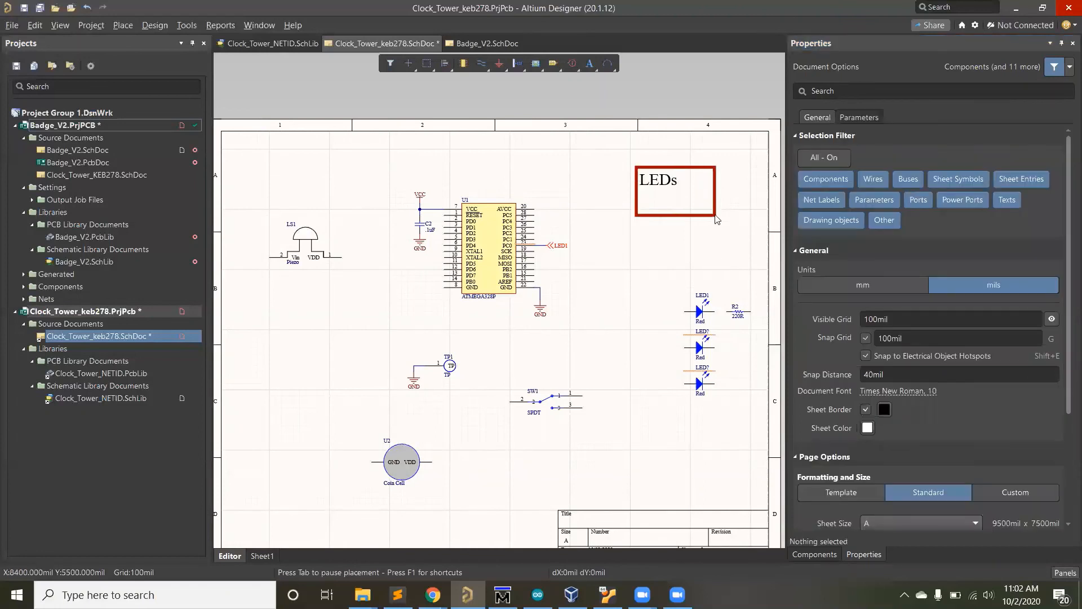
{"action": "left_click", "coordinate": [715, 213]}
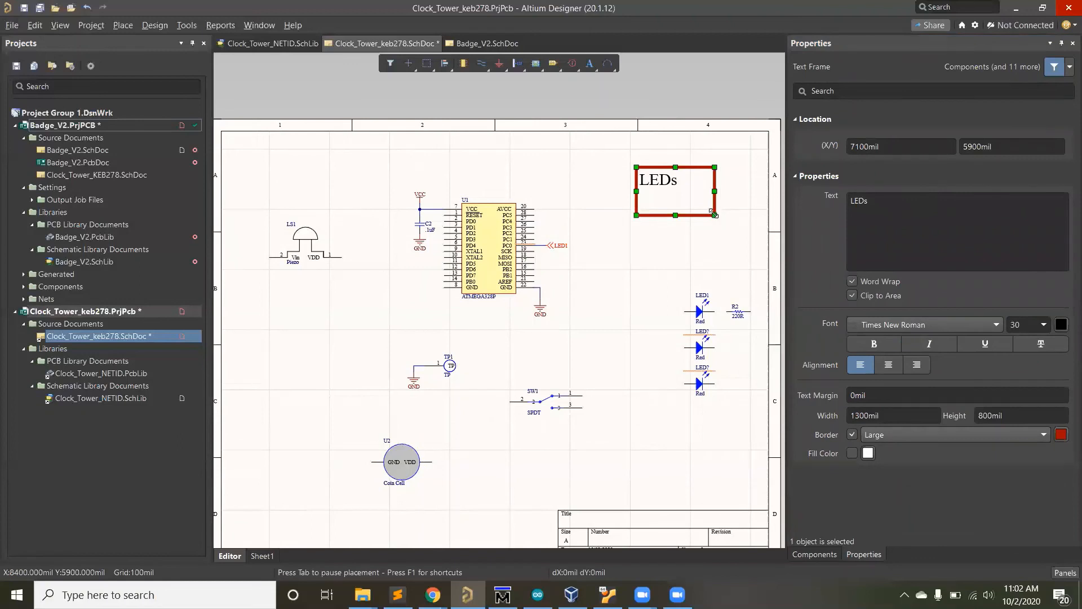
{"action": "left_click_drag", "start_coordinate": [714, 214], "coordinate": [762, 415]}
{"action": "left_click", "coordinate": [665, 320]}
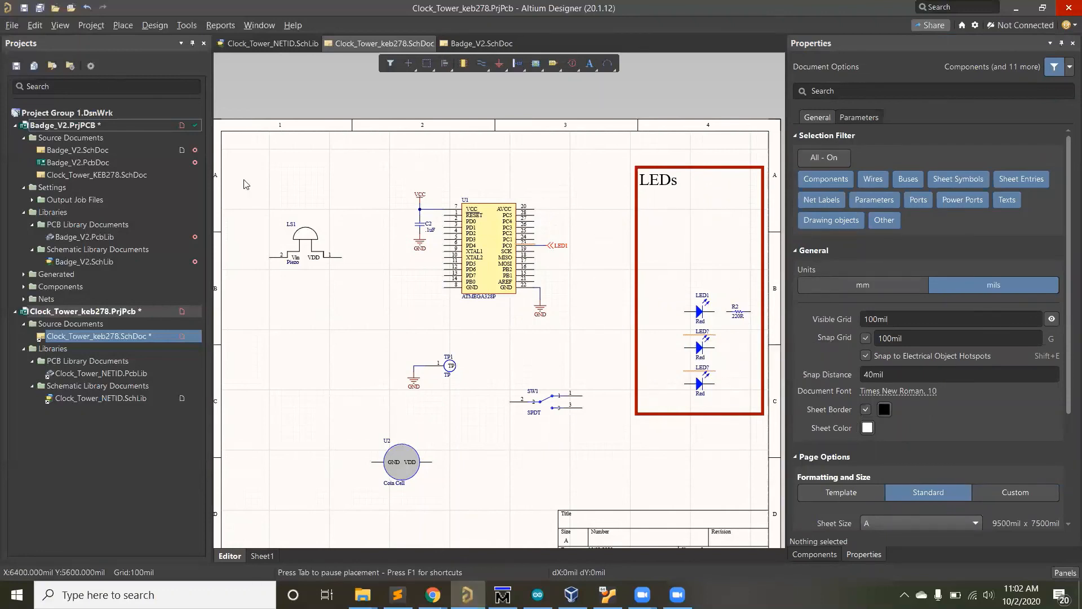
{"action": "left_click", "coordinate": [92, 26]}
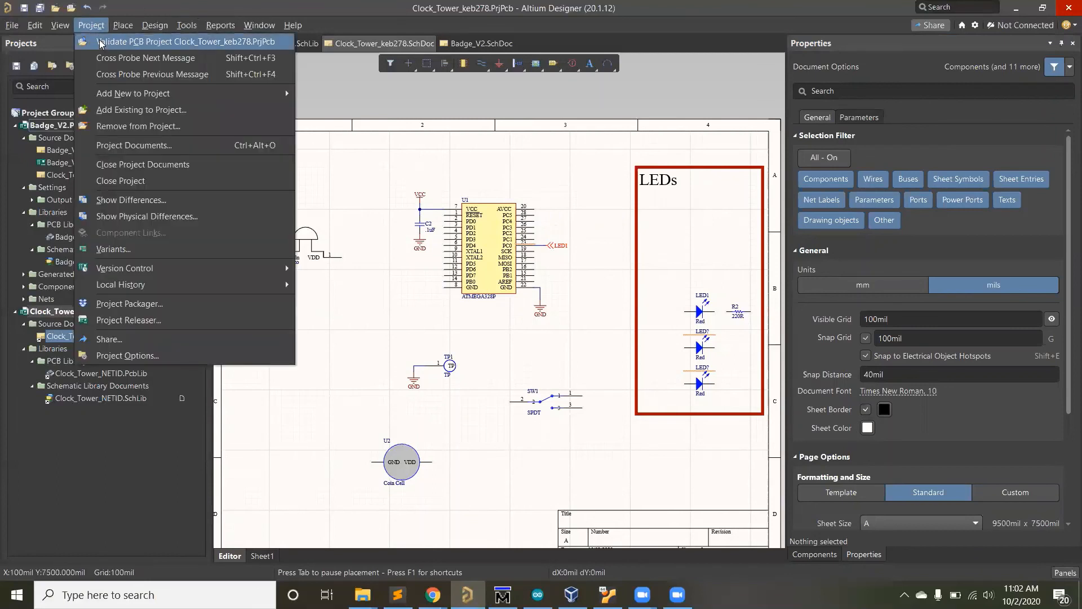
{"action": "left_click", "coordinate": [103, 47]}
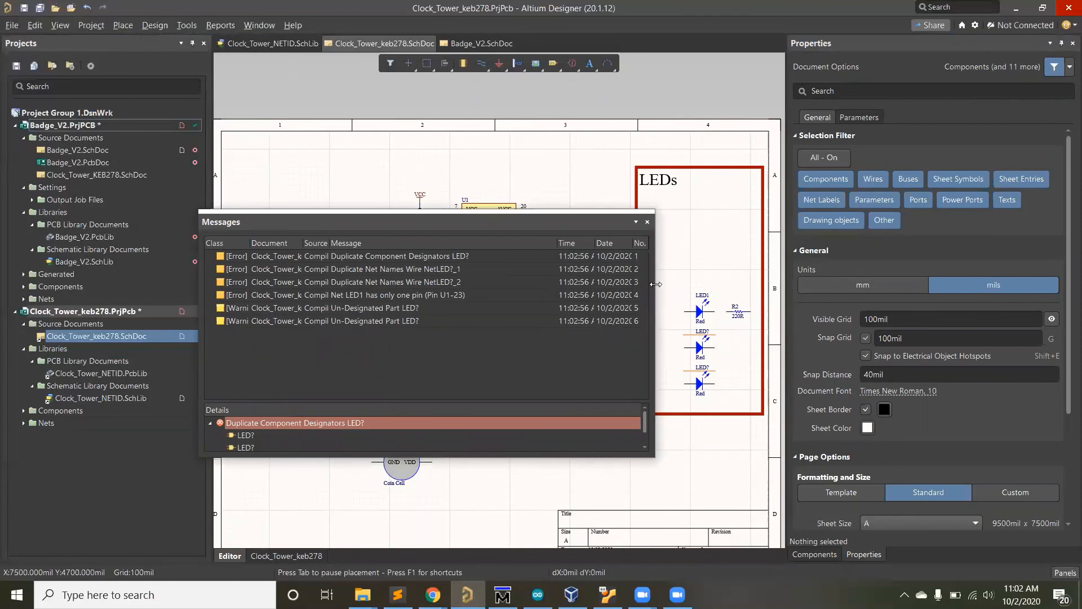
{"action": "left_click_drag", "start_coordinate": [656, 285], "coordinate": [923, 284]}
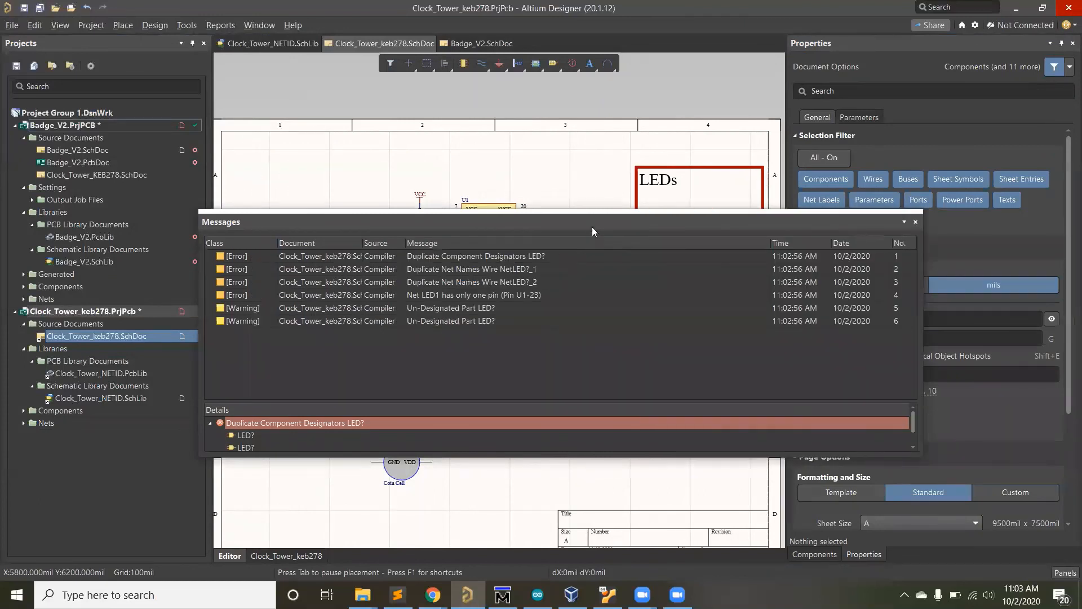
{"action": "left_click_drag", "start_coordinate": [592, 226], "coordinate": [582, 393]}
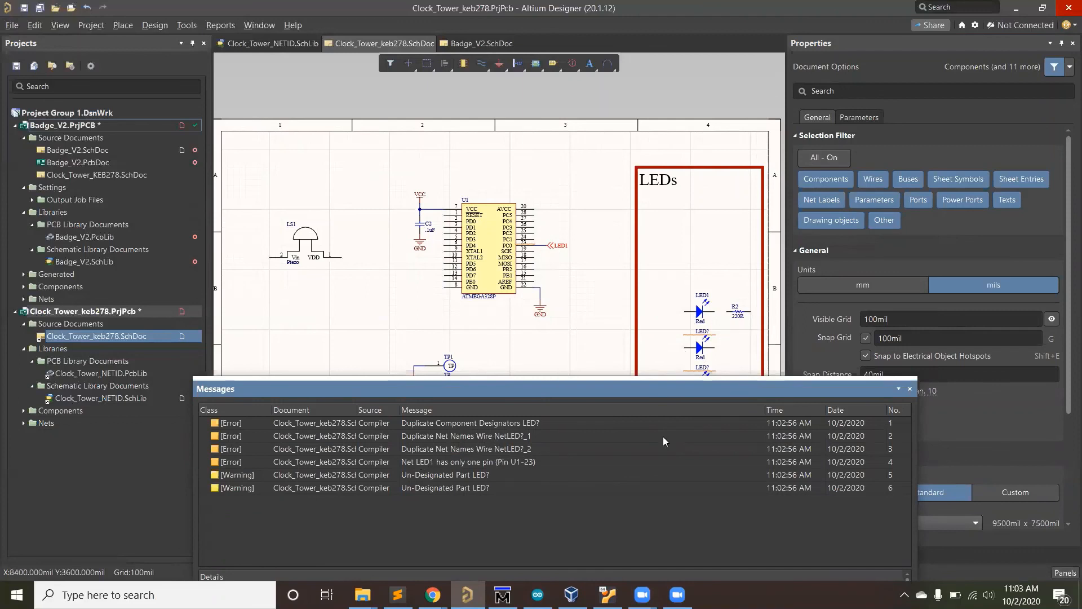
{"action": "left_click", "coordinate": [489, 487]}
{"action": "left_click_drag", "start_coordinate": [574, 388], "coordinate": [527, 226]}
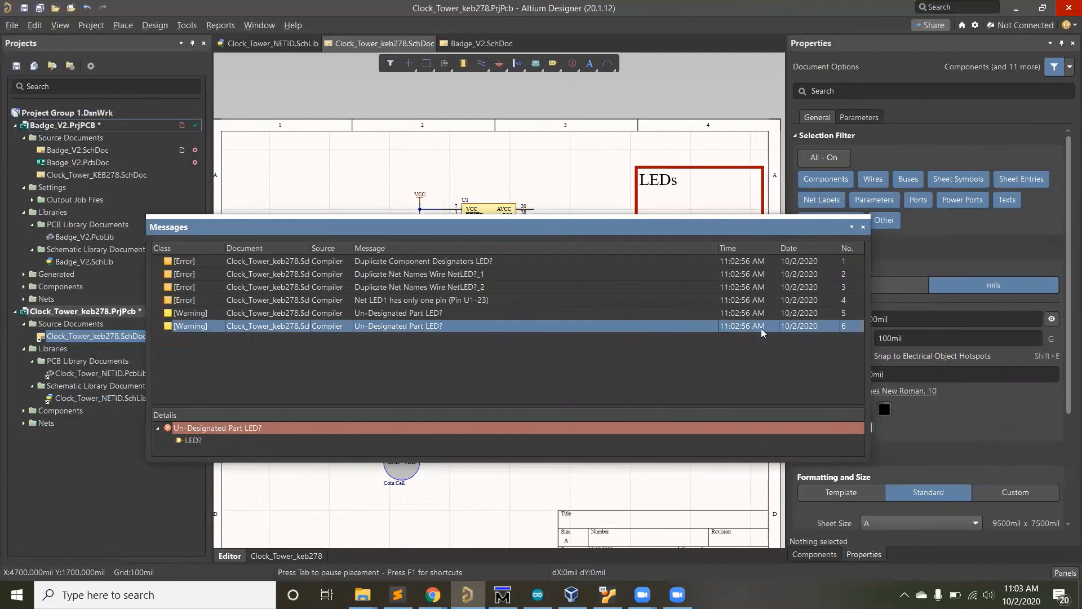
{"action": "left_click", "coordinate": [864, 227]}
{"action": "left_click", "coordinate": [90, 25]}
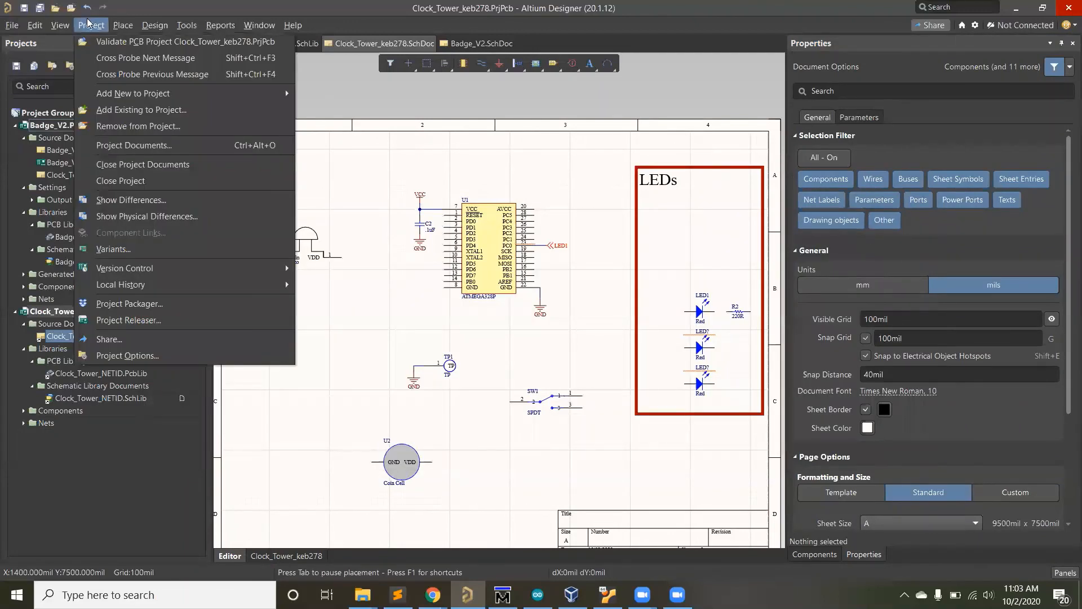
{"action": "left_click", "coordinate": [93, 37]}
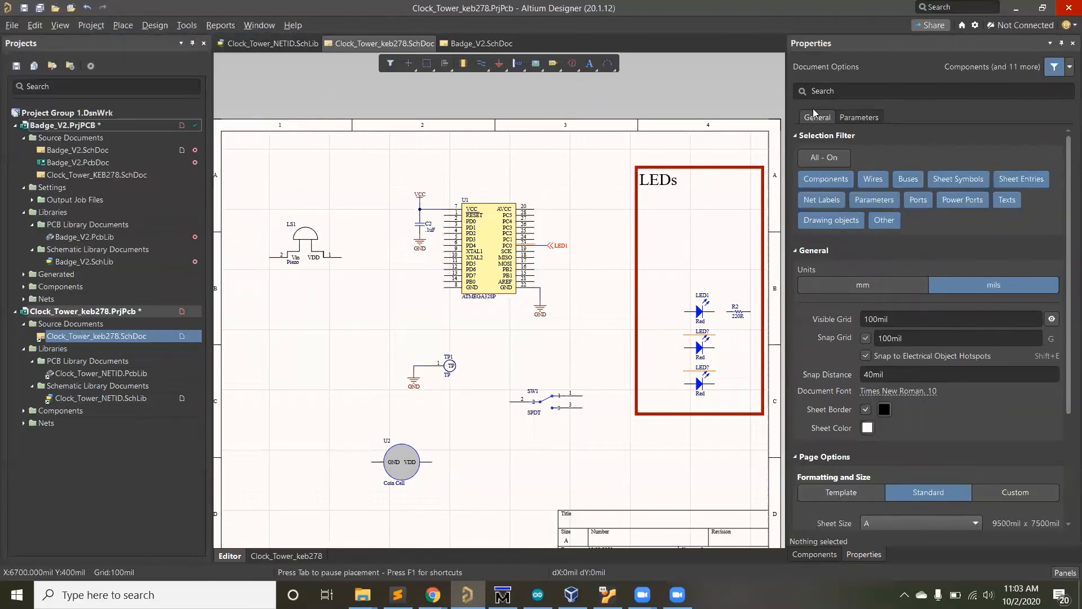
{"action": "scroll", "coordinate": [478, 325], "scroll_direction": "down", "scroll_amount": 1, "text": "ctrl"}
{"action": "scroll", "coordinate": [599, 367], "scroll_direction": "up", "scroll_amount": 2, "text": "ctrl"}
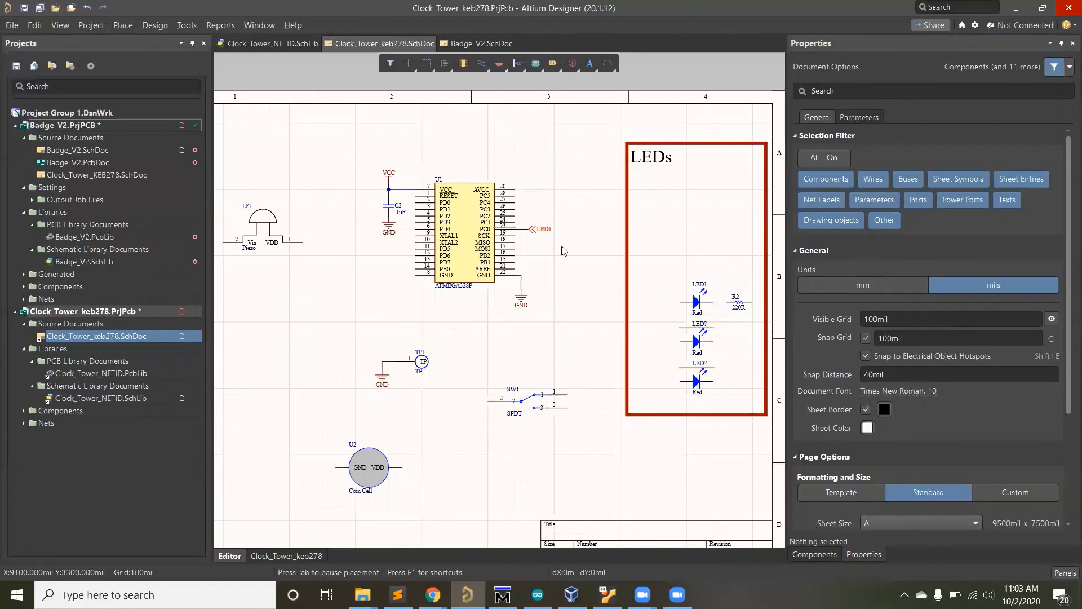
{"action": "left_click", "coordinate": [539, 229]}
{"action": "left_click", "coordinate": [616, 319]}
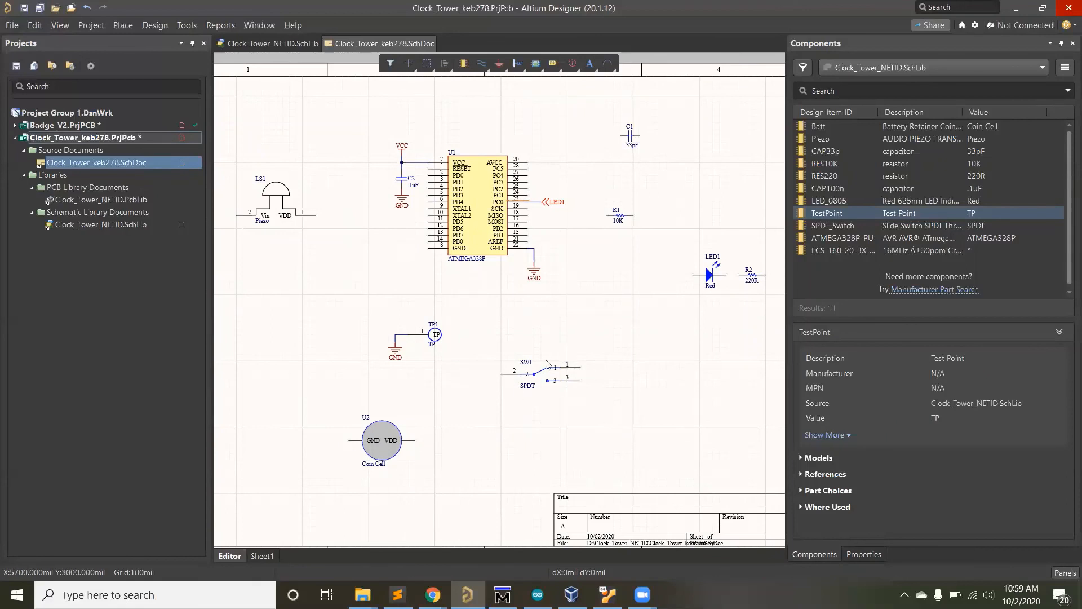
{"action": "scroll", "coordinate": [546, 360], "scroll_direction": "down", "scroll_amount": 2, "text": "ctrl"}
{"action": "scroll", "coordinate": [449, 244], "scroll_direction": "up", "scroll_amount": 1, "text": "ctrl"}
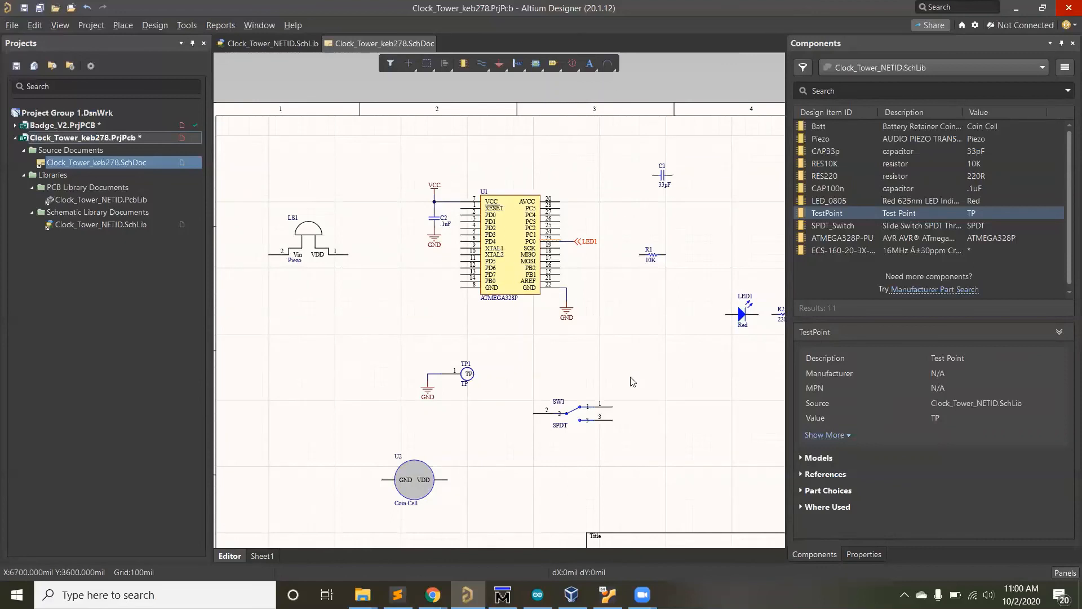
{"action": "scroll", "coordinate": [420, 299], "scroll_direction": "down", "scroll_amount": 3, "text": "ctrl"}
{"action": "scroll", "coordinate": [471, 397], "scroll_direction": "up", "scroll_amount": 3, "text": "ctrl"}
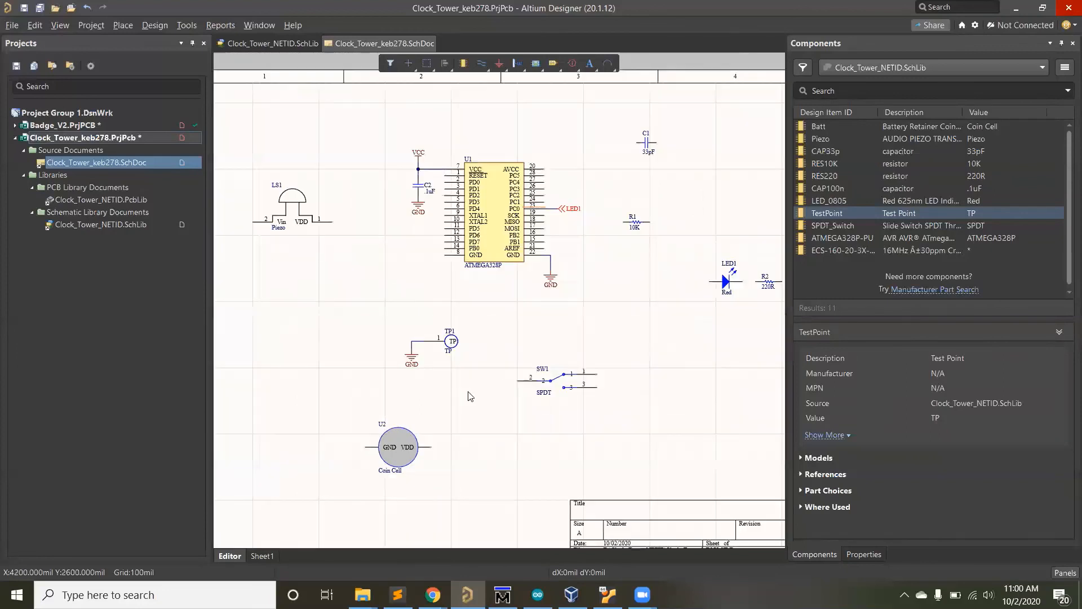
{"action": "scroll", "coordinate": [471, 397], "scroll_direction": "down", "scroll_amount": 2, "text": "ctrl"}
{"action": "scroll", "coordinate": [471, 397], "scroll_direction": "up", "scroll_amount": 1, "text": "ctrl"}
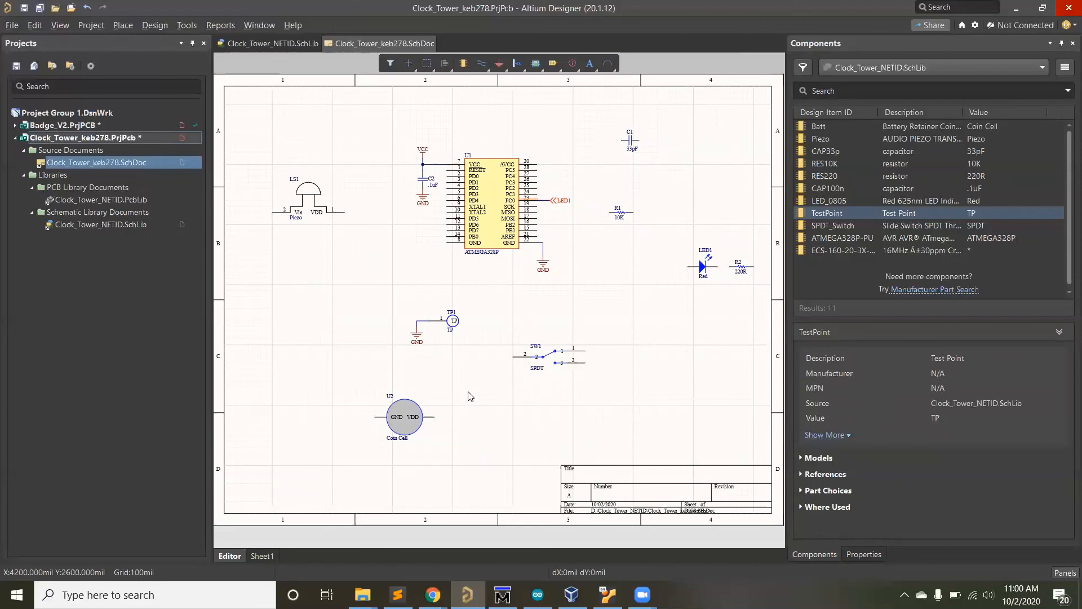
{"action": "scroll", "coordinate": [463, 438], "scroll_direction": "up", "scroll_amount": 2, "text": "ctrl"}
{"action": "scroll", "coordinate": [410, 354], "scroll_direction": "down", "scroll_amount": 1, "text": "ctrl"}
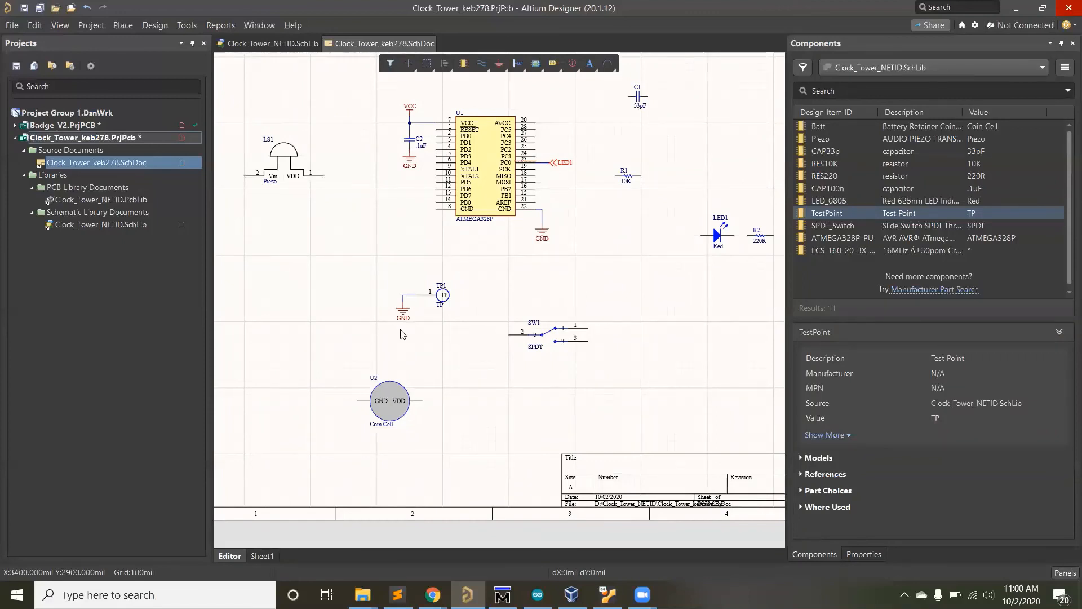
{"action": "scroll", "coordinate": [488, 333], "scroll_direction": "down", "scroll_amount": 1, "text": "ctrl"}
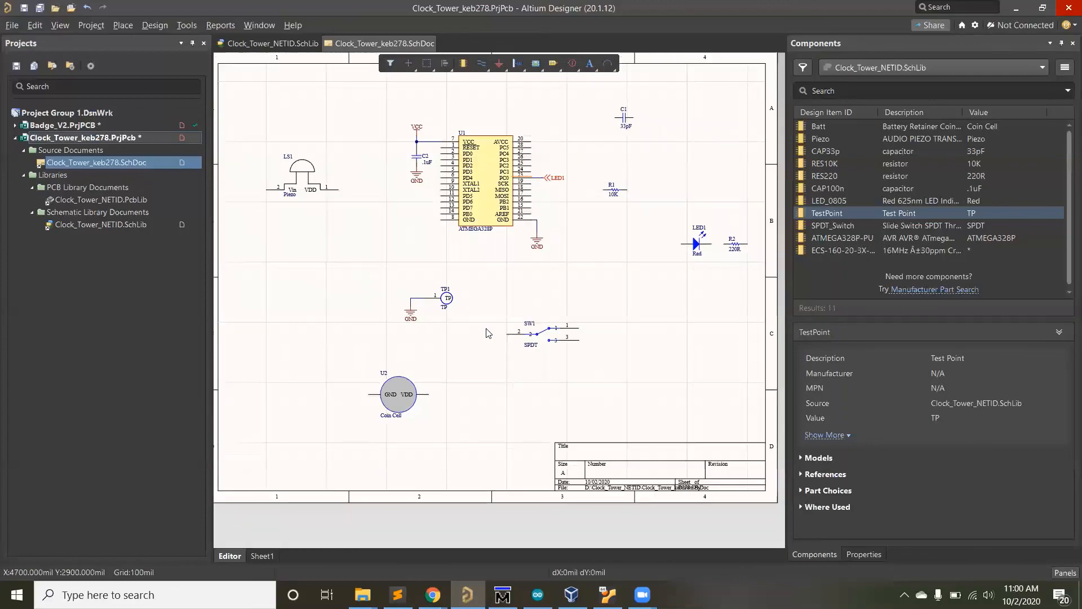